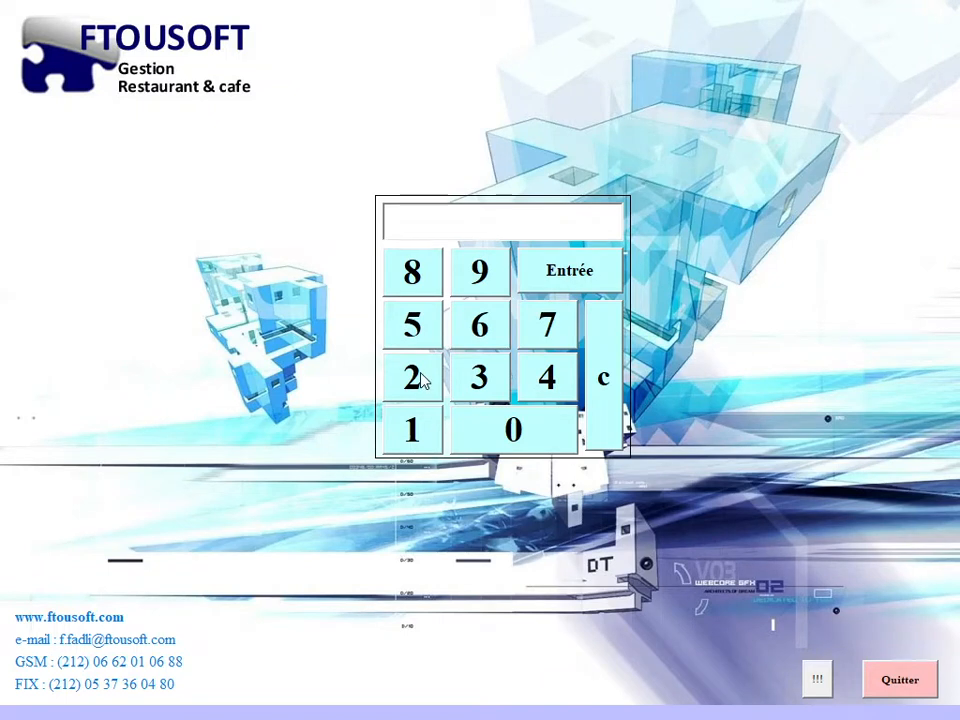
Step: Log in by entering the access code on the numeric keypad, and open the main sales screen from the table plan
click(422, 381)
click(495, 438)
click(422, 386)
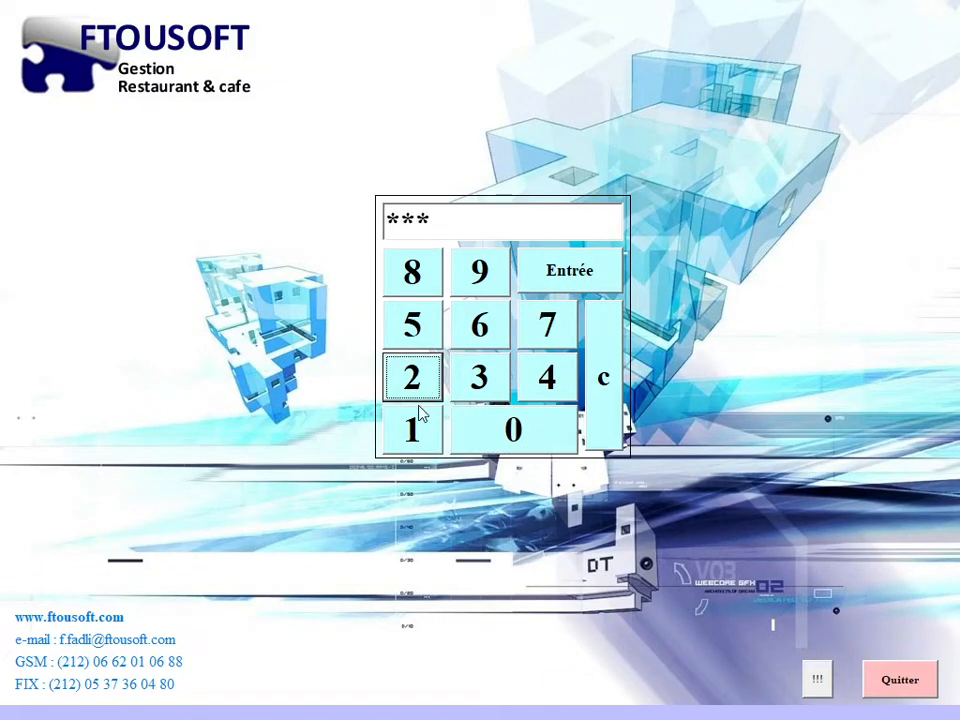
click(420, 420)
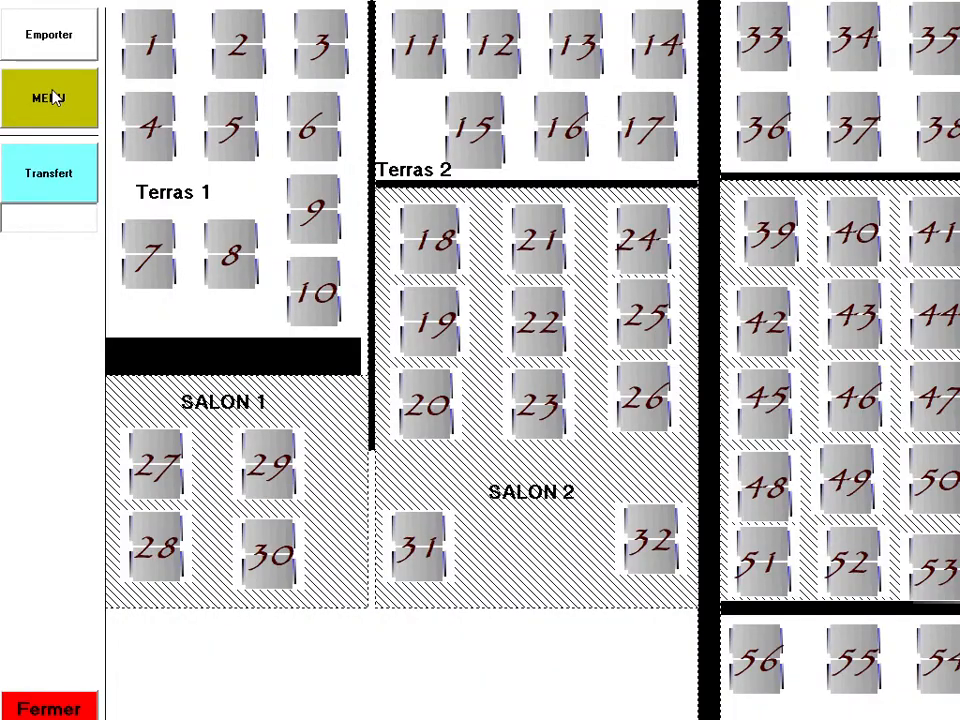
click(56, 94)
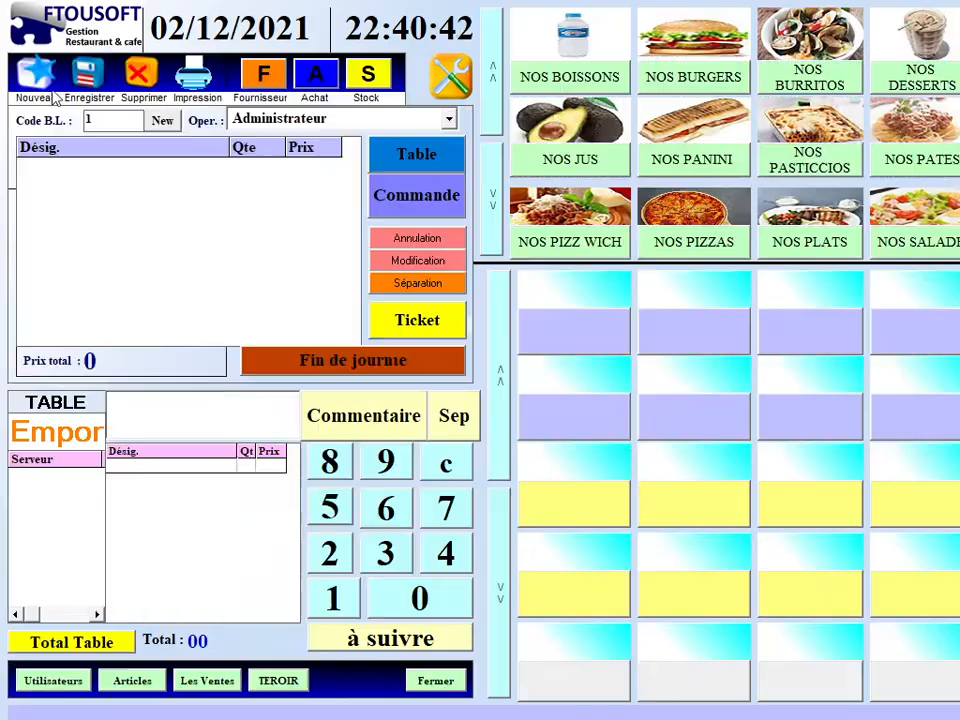
Step: Open the article management window by entering the administrator access code
click(130, 681)
click(391, 432)
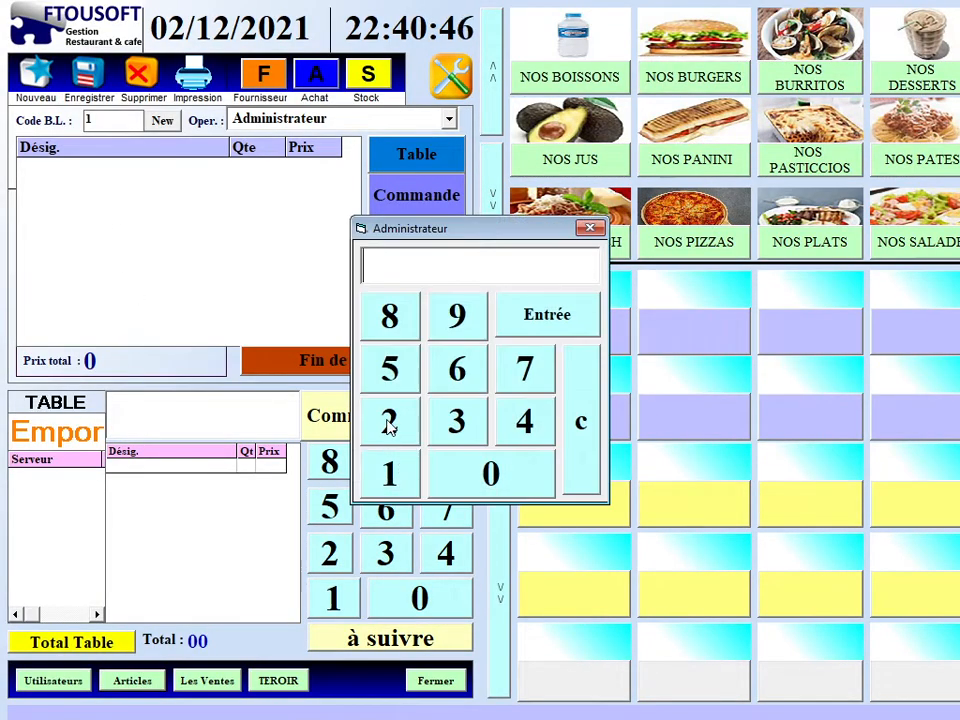
click(449, 478)
click(390, 422)
click(412, 482)
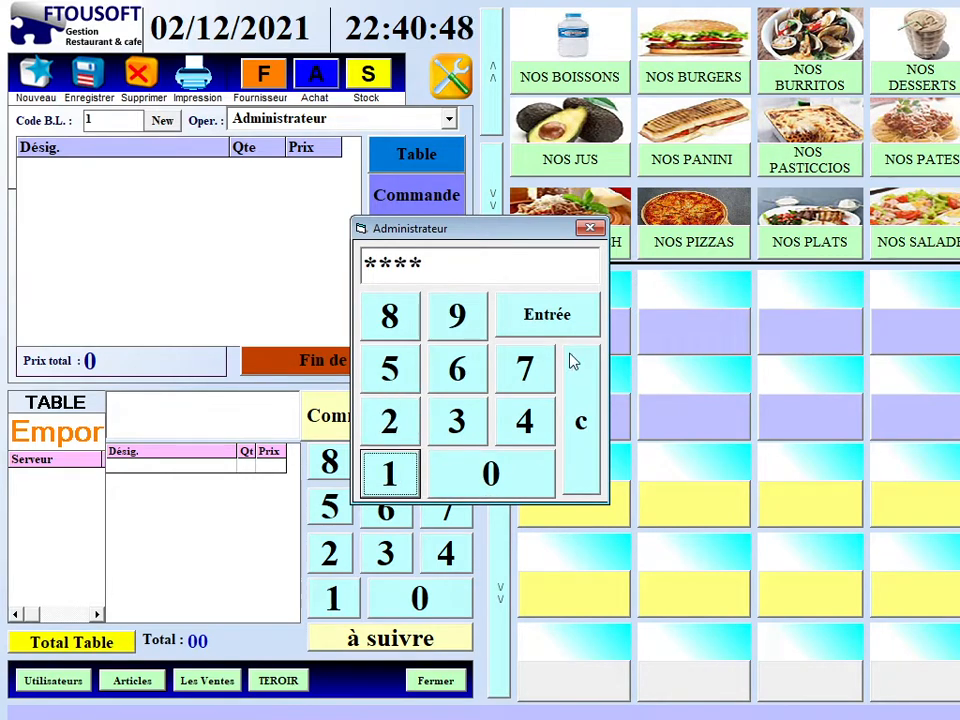
click(566, 318)
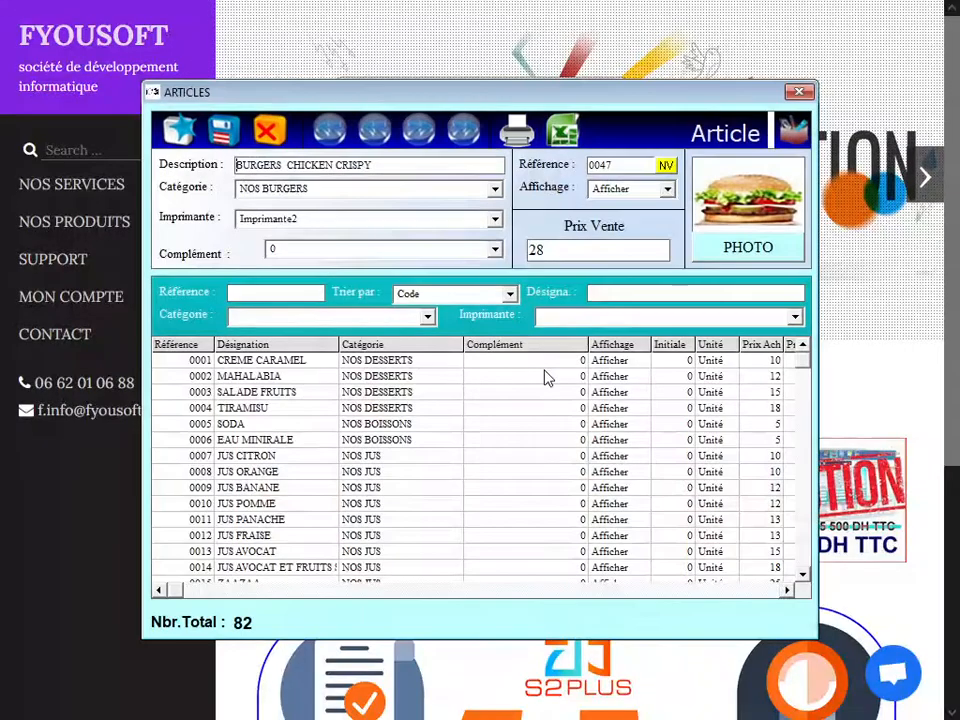
click(427, 317)
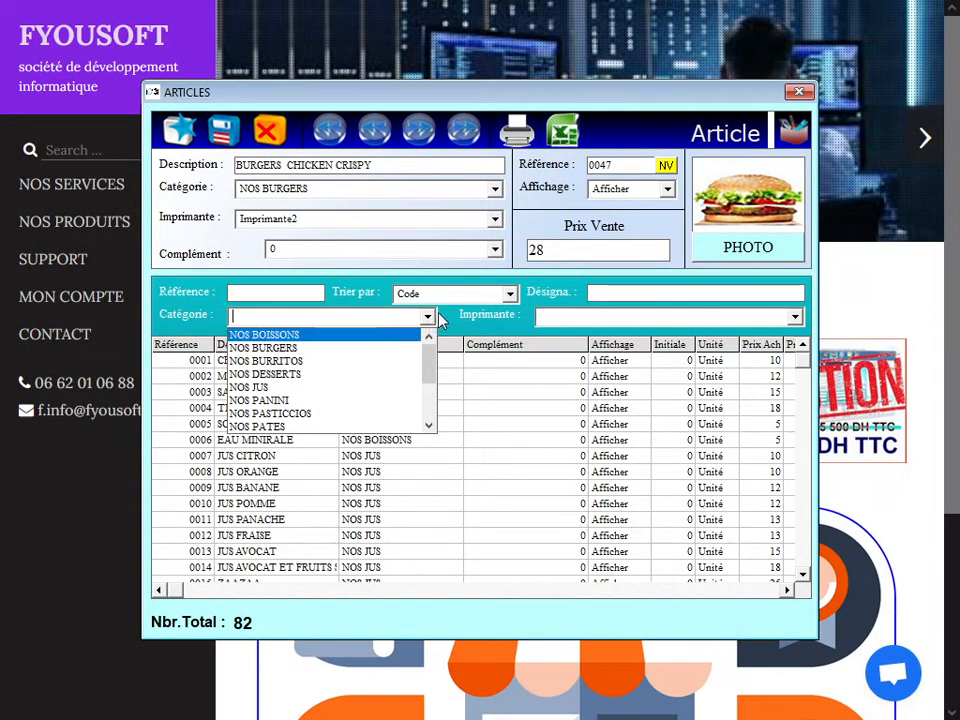
click(436, 313)
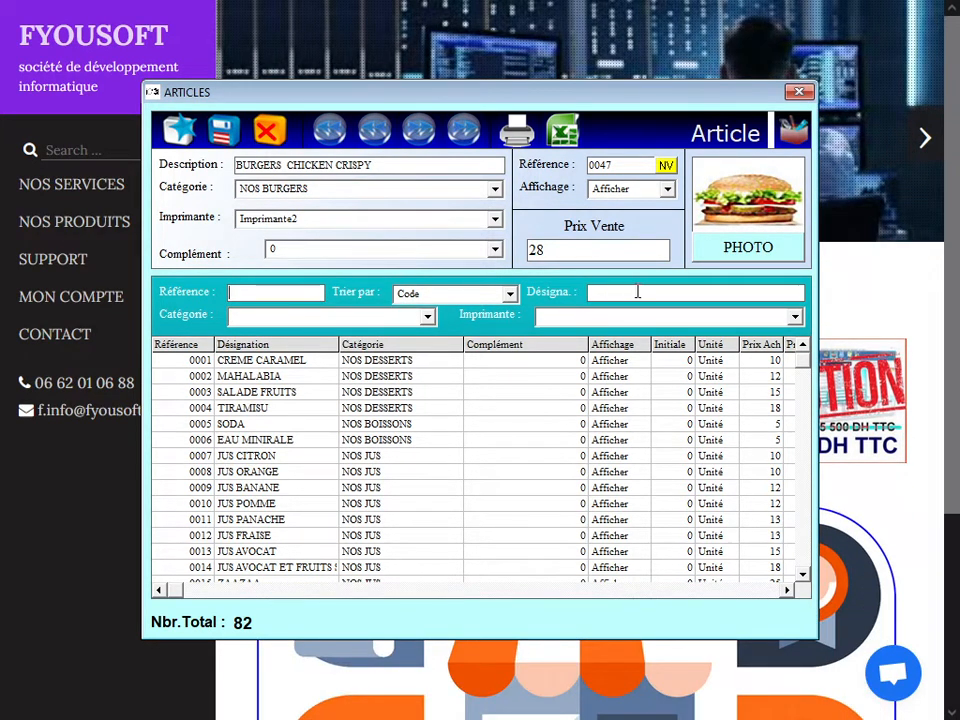
click(427, 316)
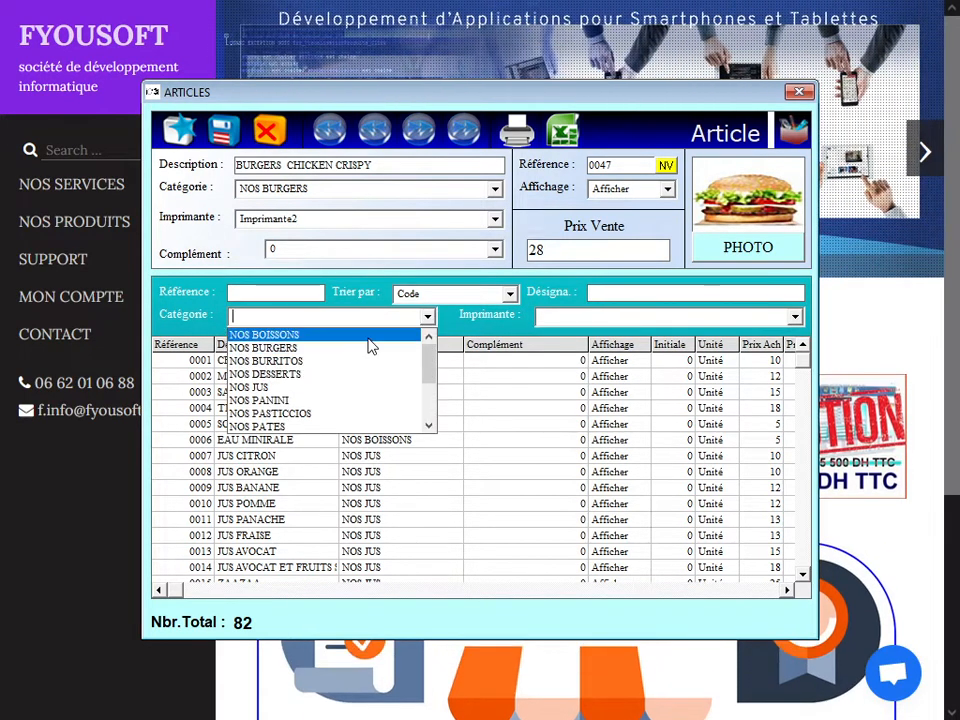
click(581, 315)
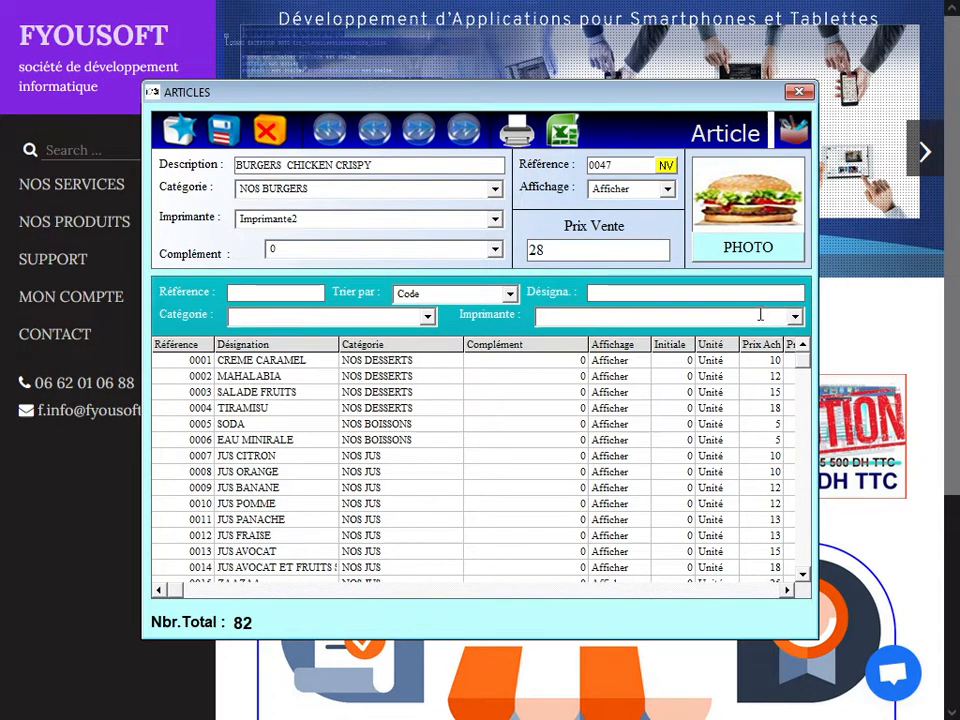
Step: Filter the article list by the NOS BOISSONS category and load the SODA article for editing
click(427, 319)
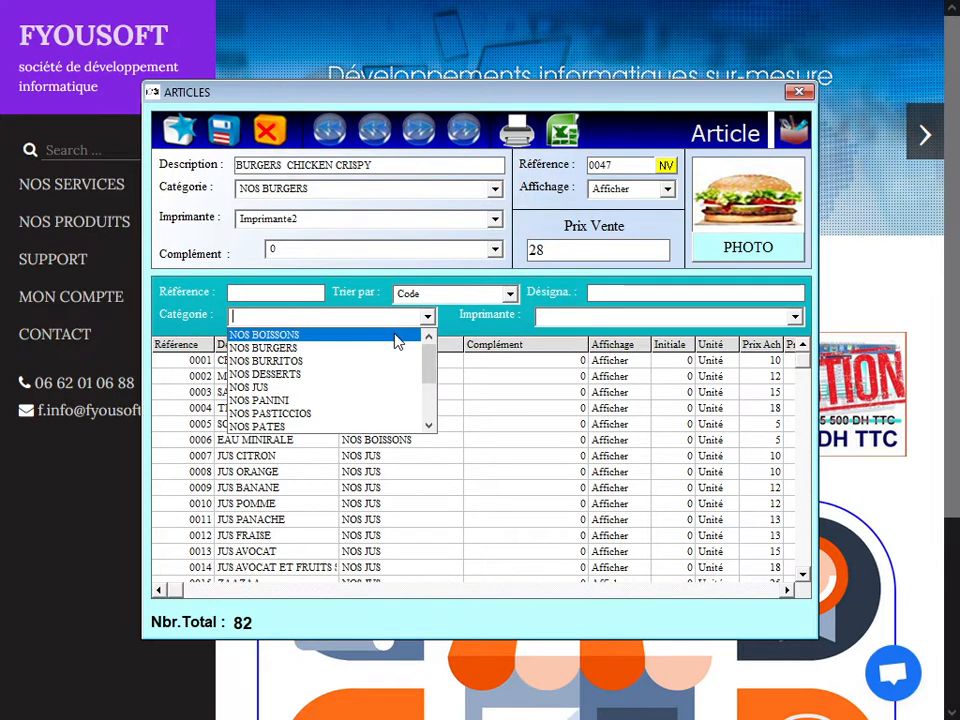
click(395, 336)
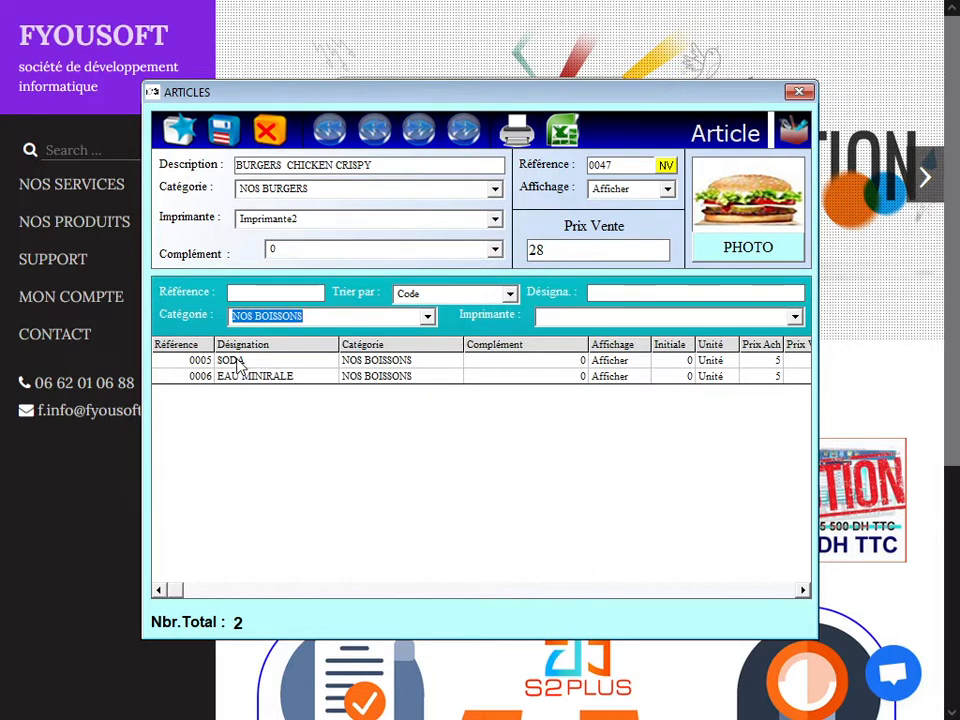
click(427, 316)
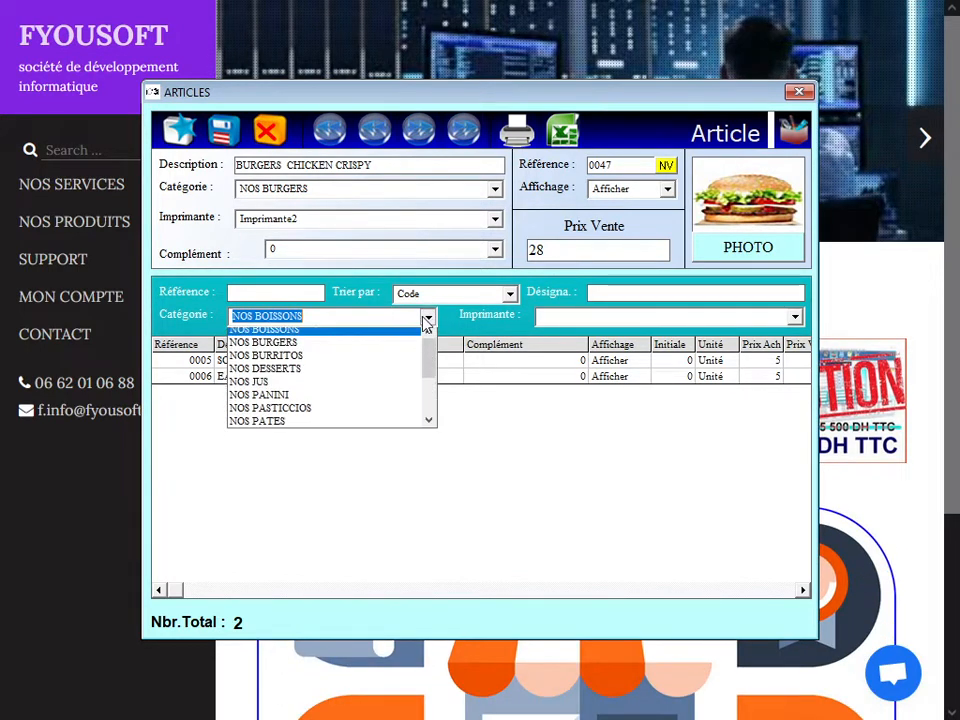
click(332, 338)
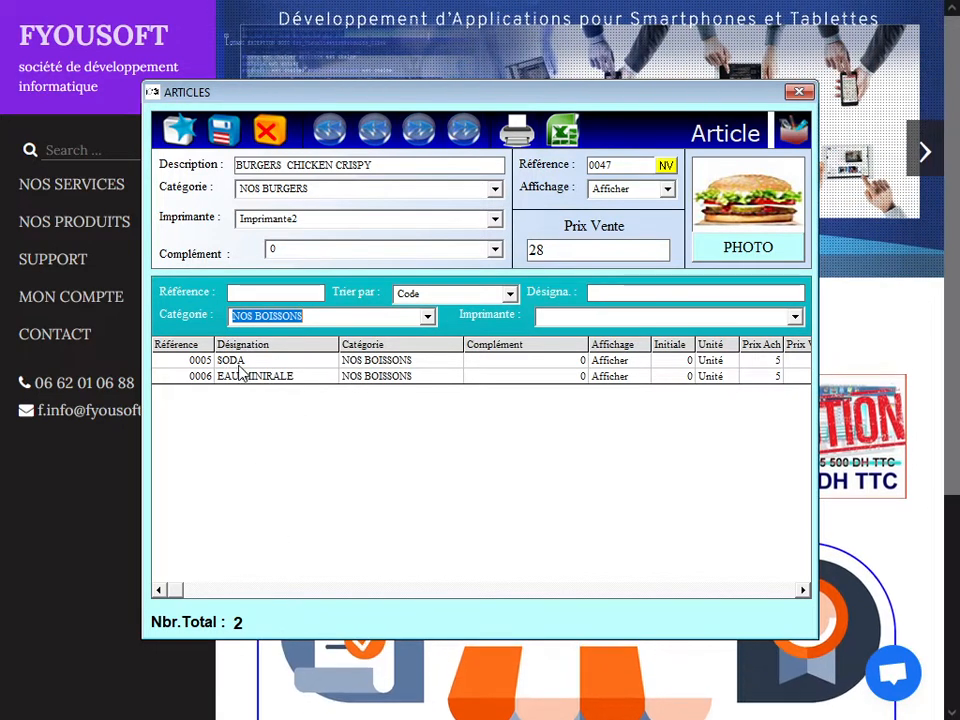
click(241, 369)
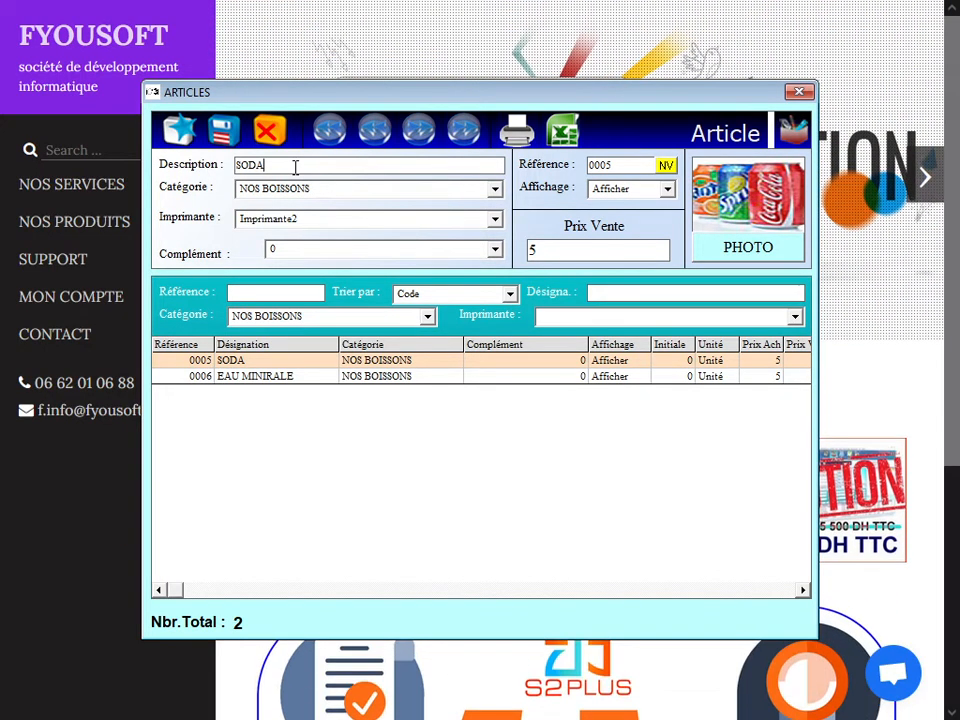
Step: Change the article's description to "SODA G" and look at the categories it can be assigned to
text(G)
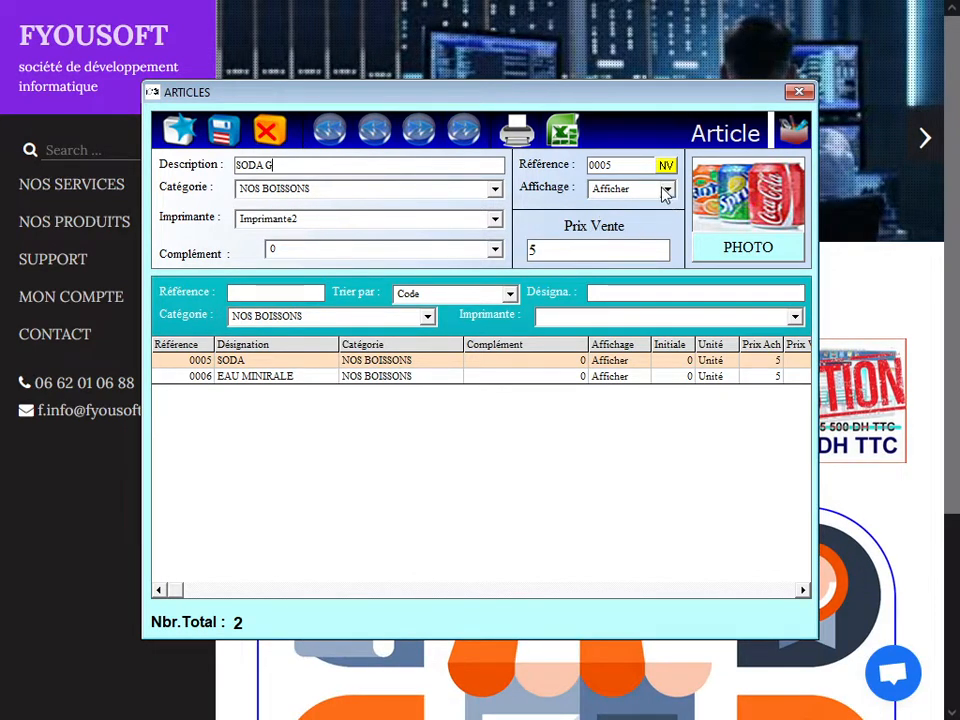
click(371, 188)
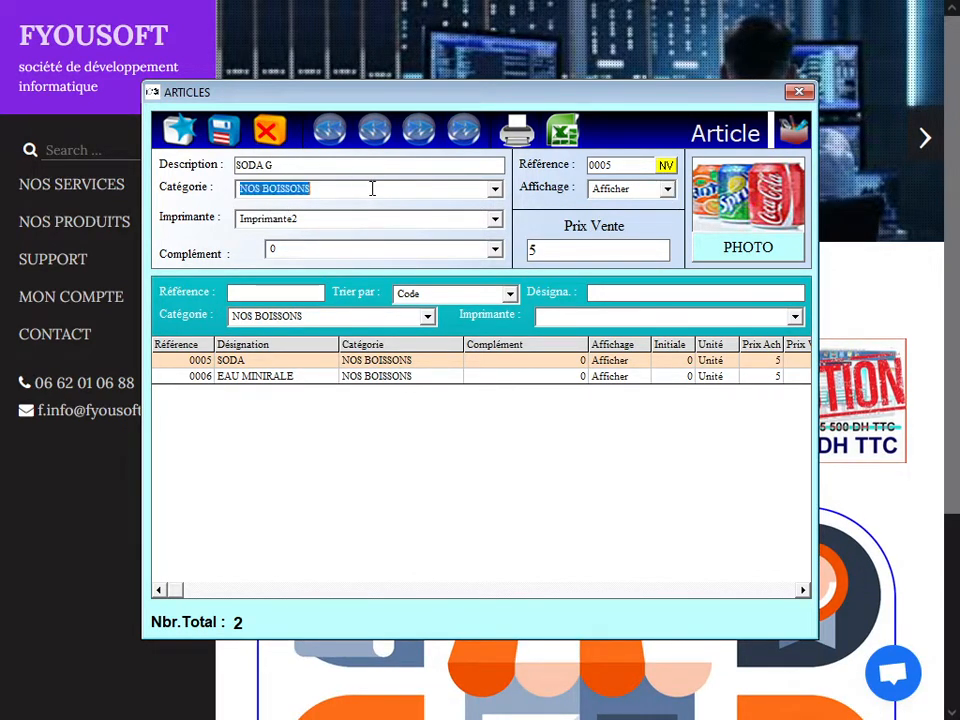
click(492, 188)
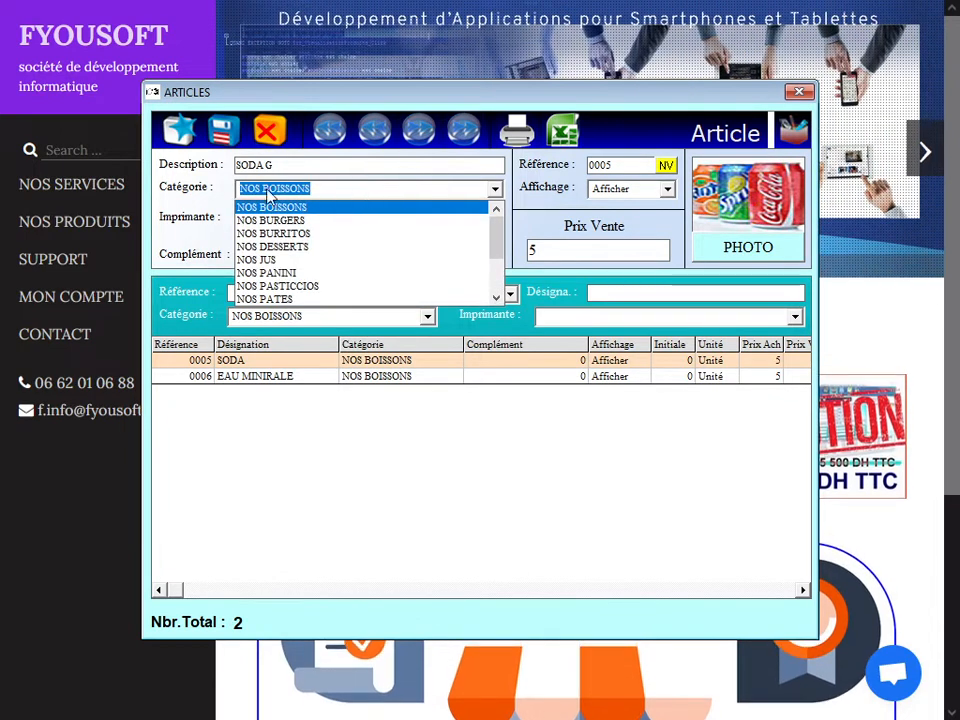
click(292, 172)
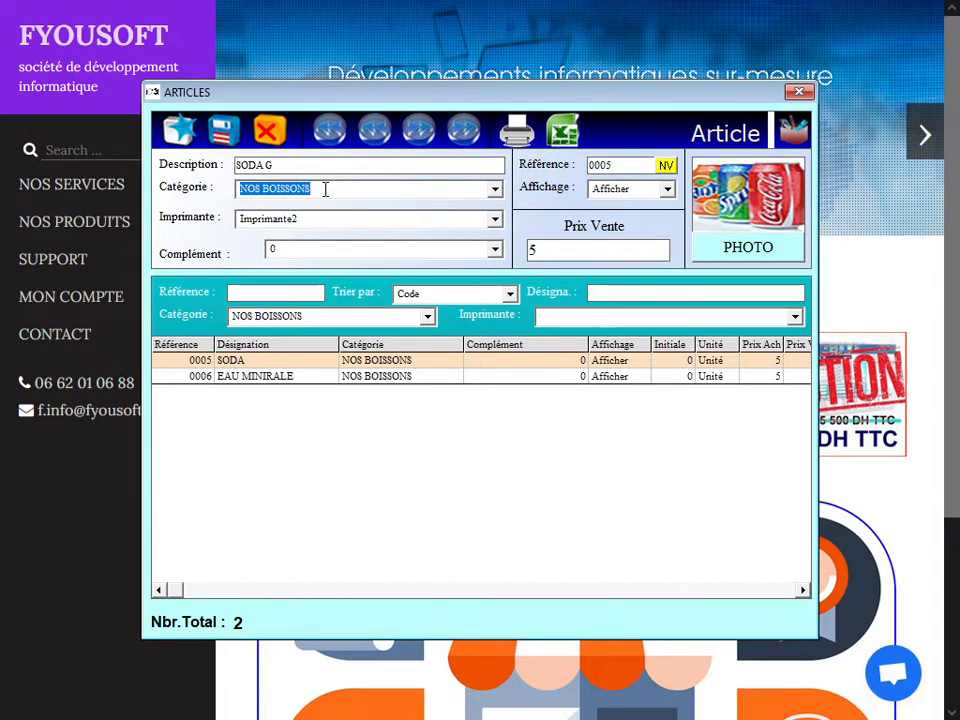
Step: Enter YYY as a custom category for the article and compare it with the list of existing categories
text(Y)
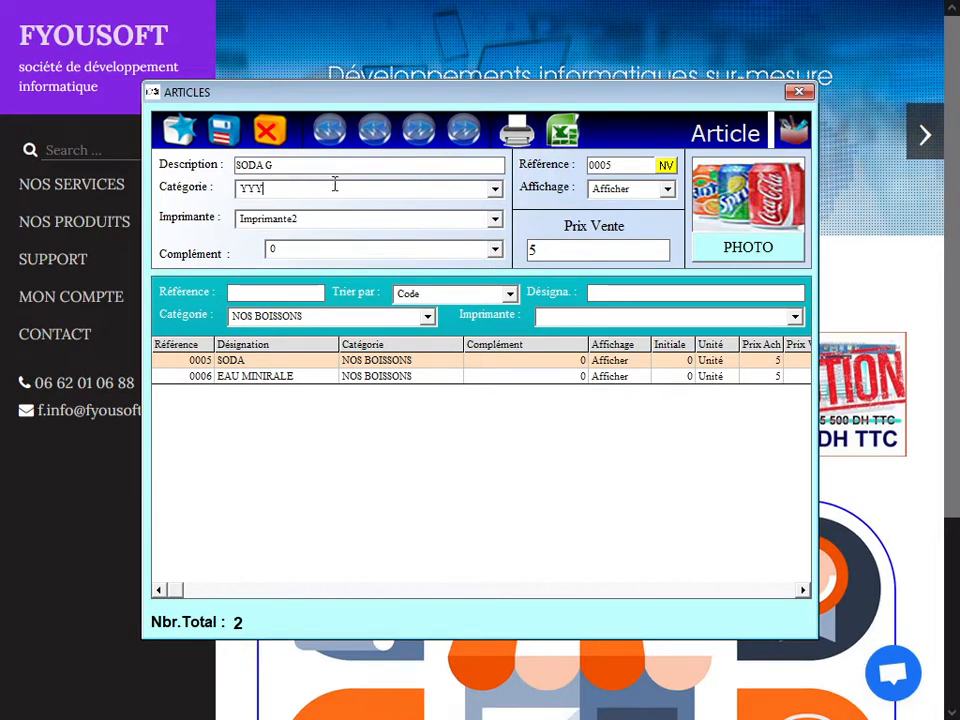
text(YY)
click(494, 189)
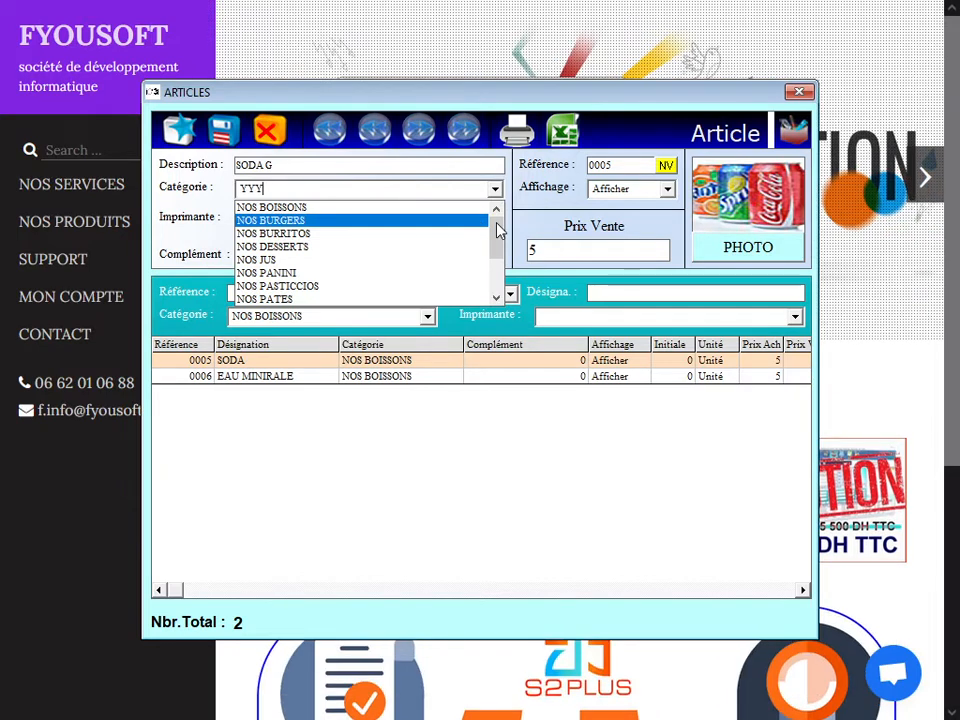
scroll(498, 230, down, 2)
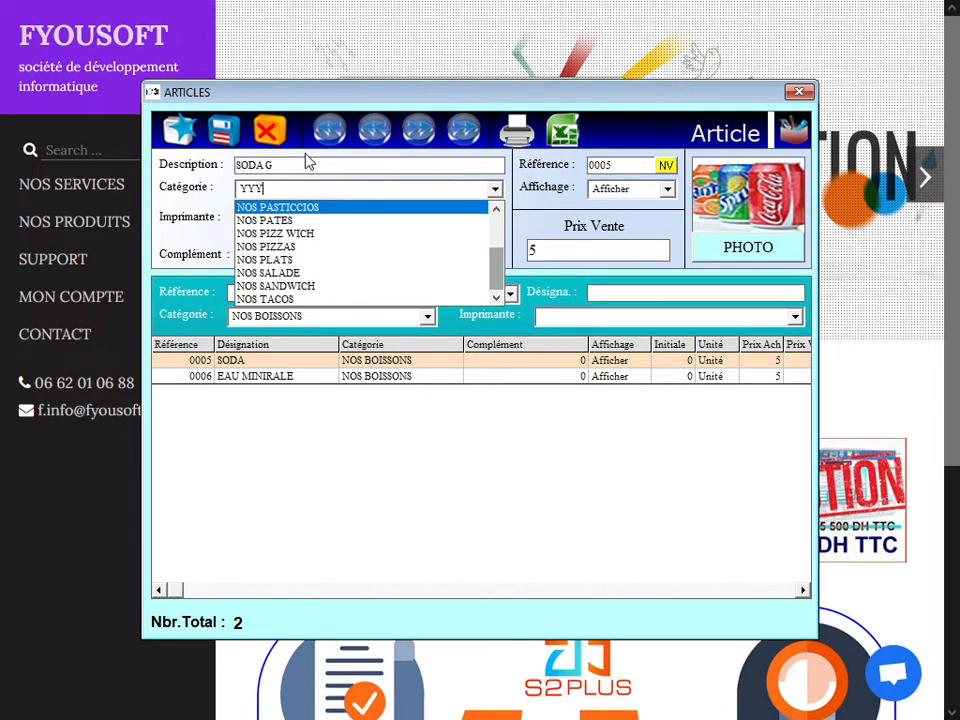
click(317, 186)
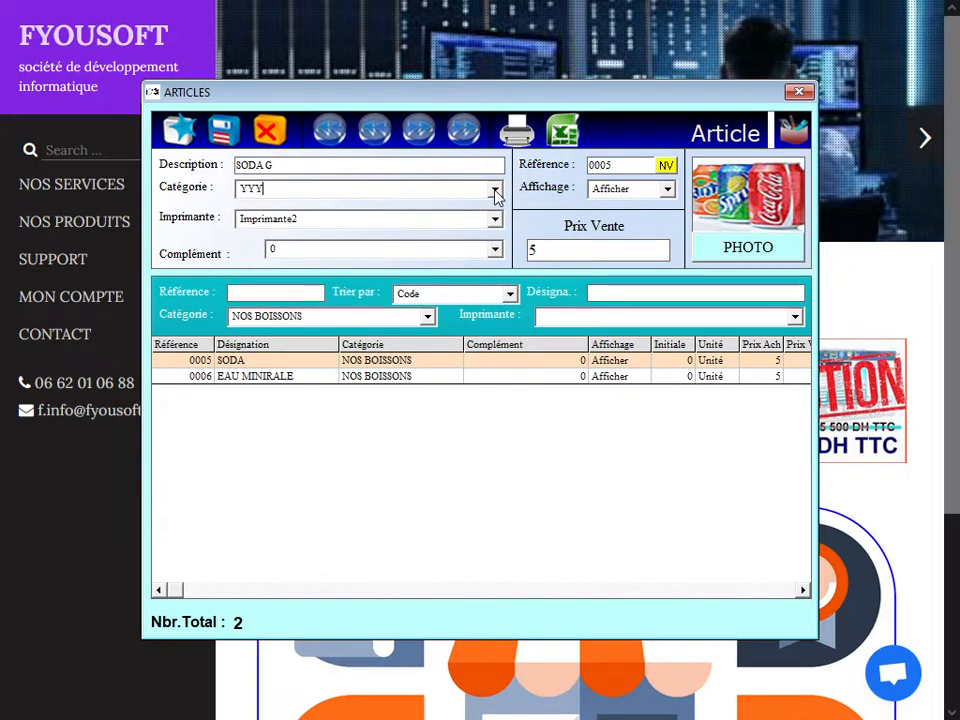
Step: Set the article's category back to NOS BOISSONS and its description back to SODA
click(494, 189)
click(330, 208)
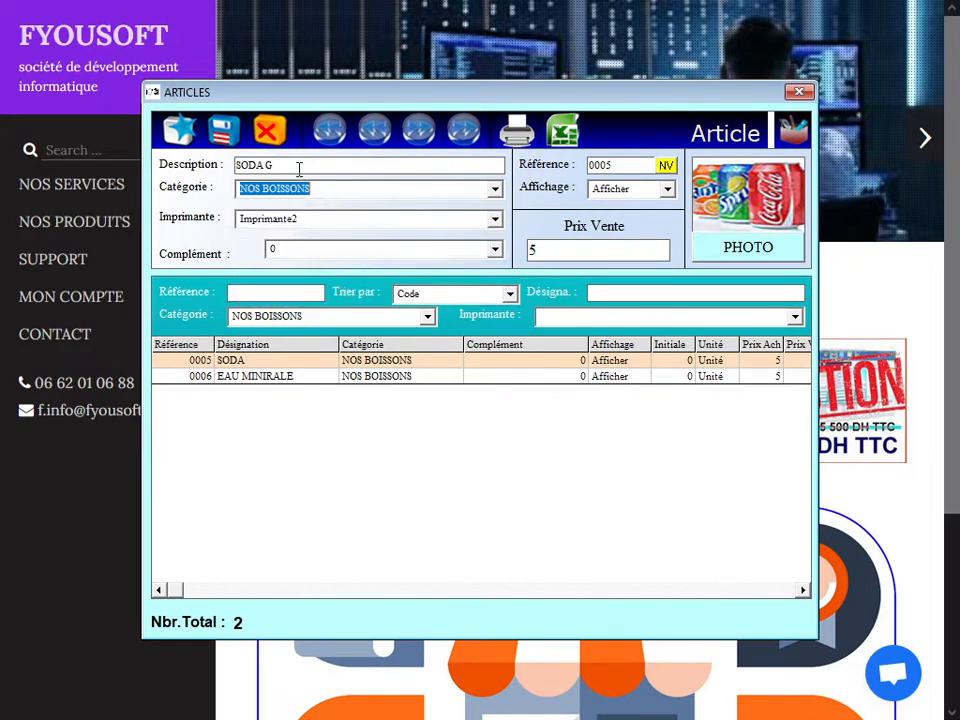
click(298, 166)
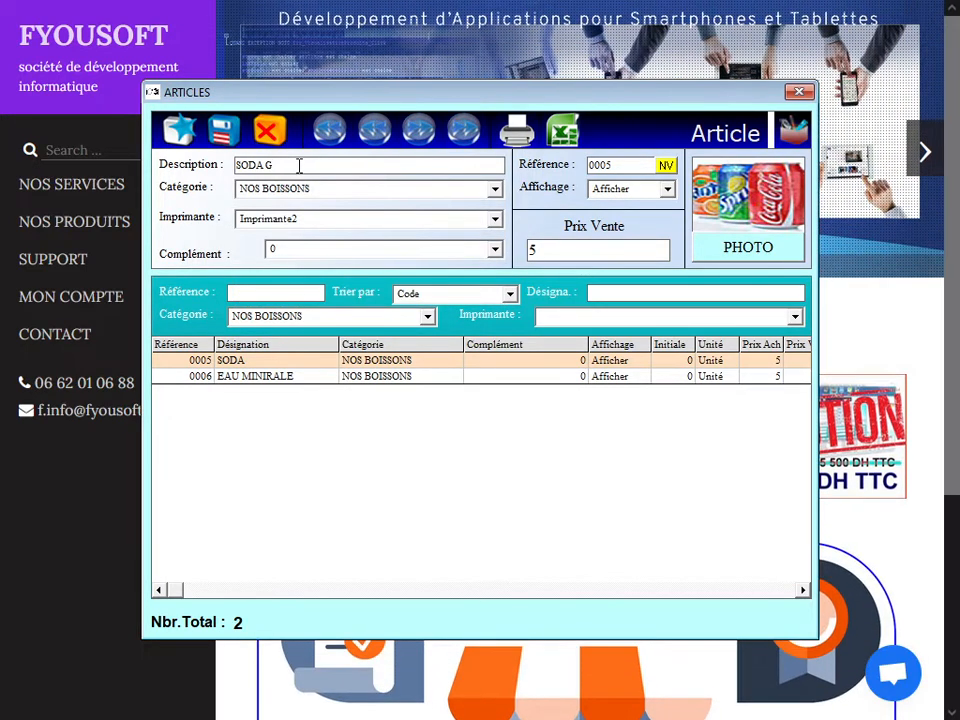
key(BackSpace)
Step: Look through the printers available for the SODA article and choose Imprimante2
click(495, 220)
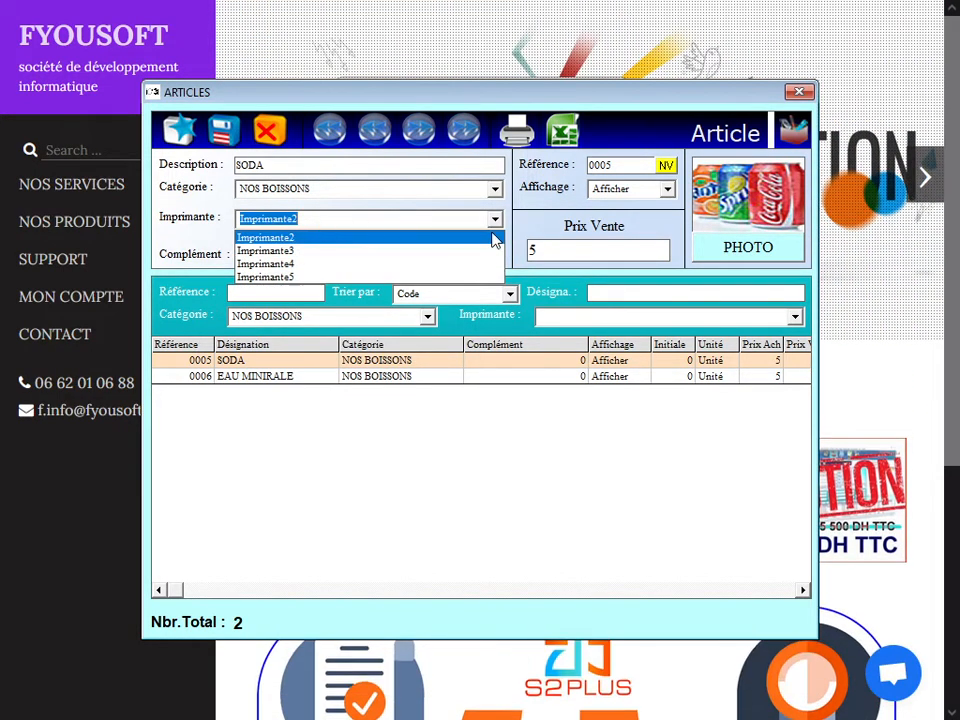
click(449, 216)
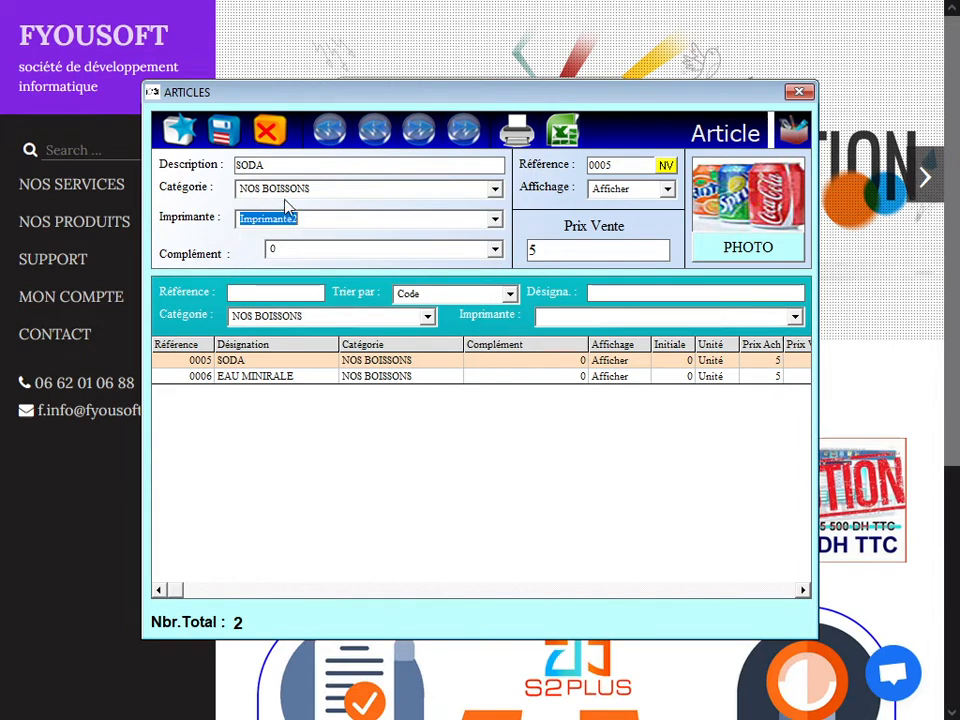
click(494, 219)
click(347, 220)
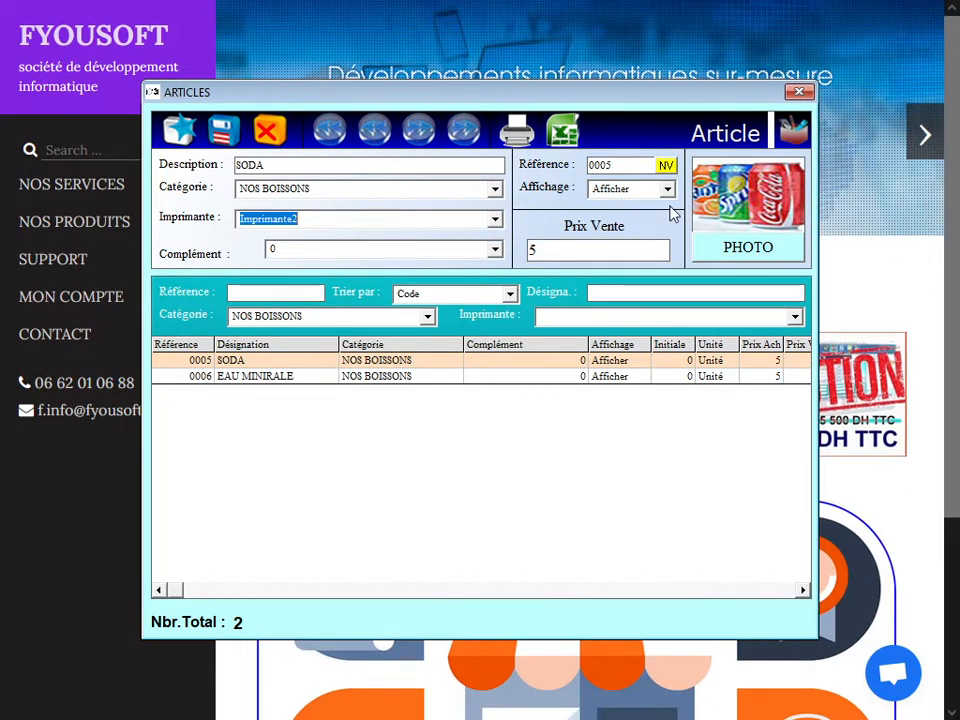
click(494, 222)
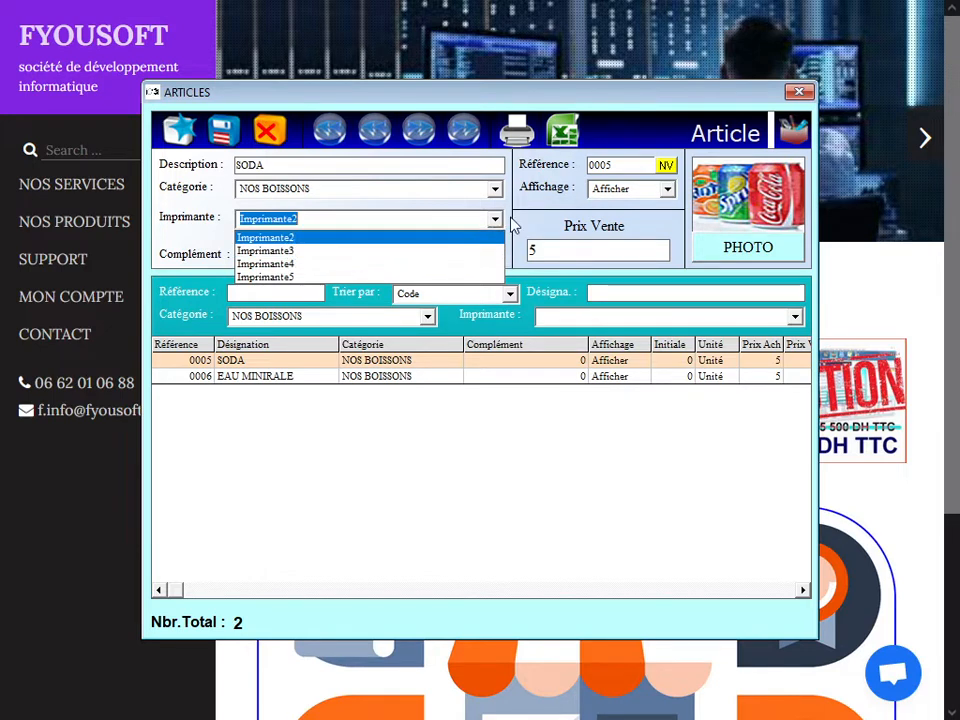
click(456, 237)
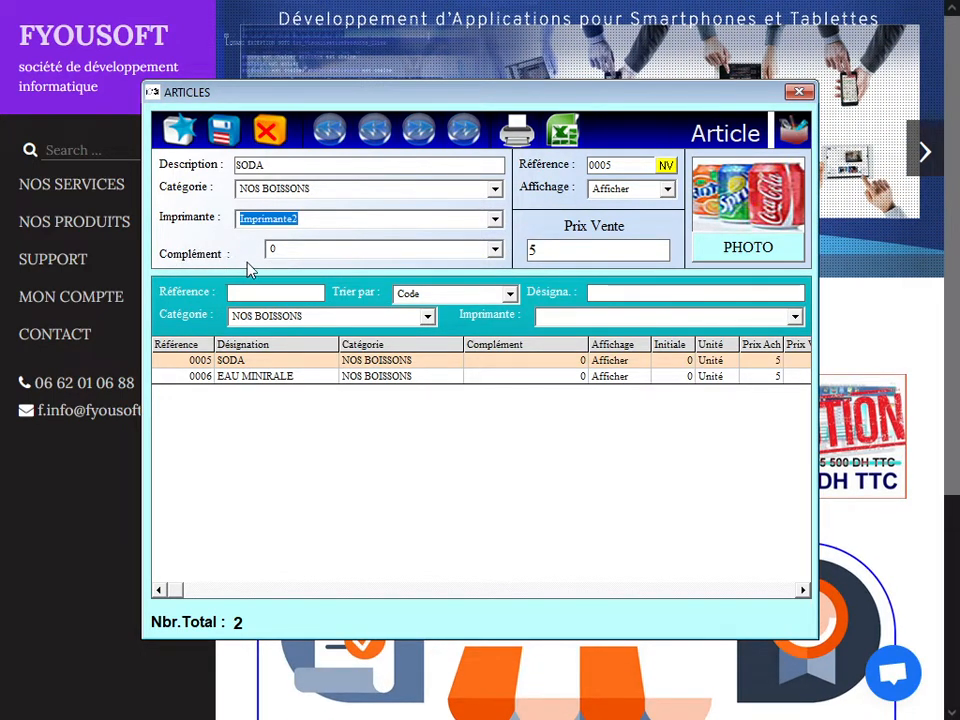
Step: Set the SODA article's complement to the NOS BOISSONS category
click(284, 165)
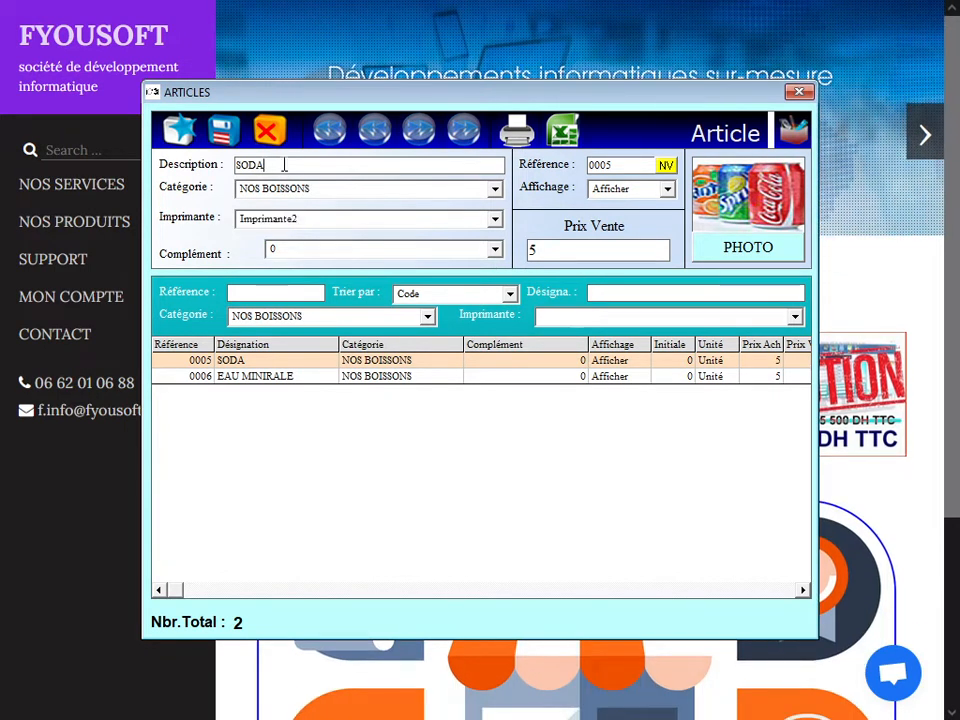
click(494, 251)
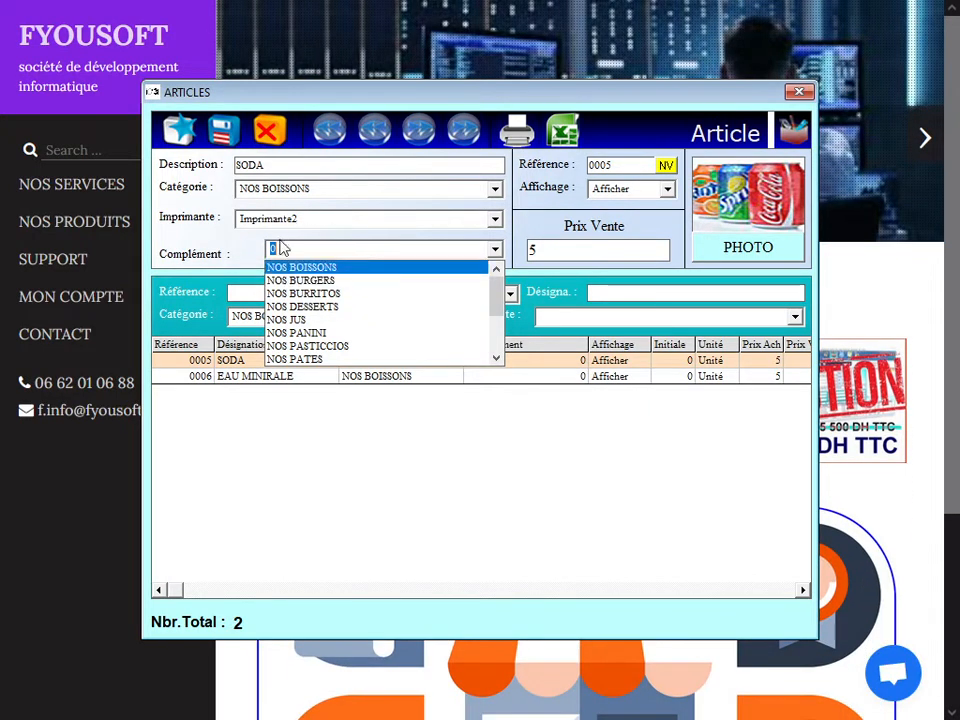
click(281, 163)
drag(287, 166, 219, 158)
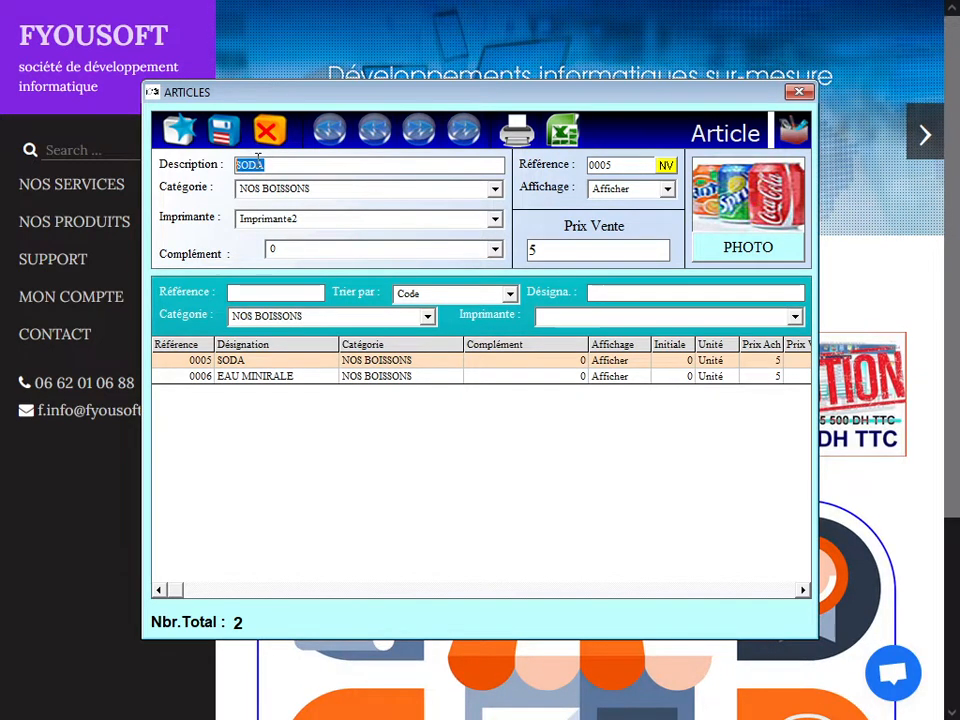
click(494, 249)
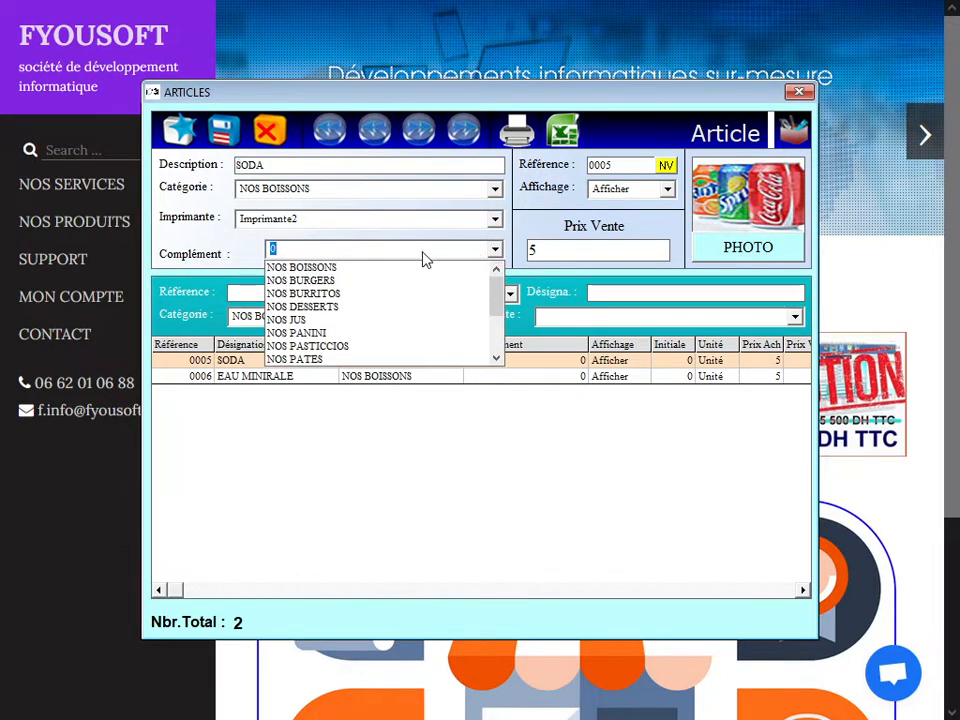
click(388, 268)
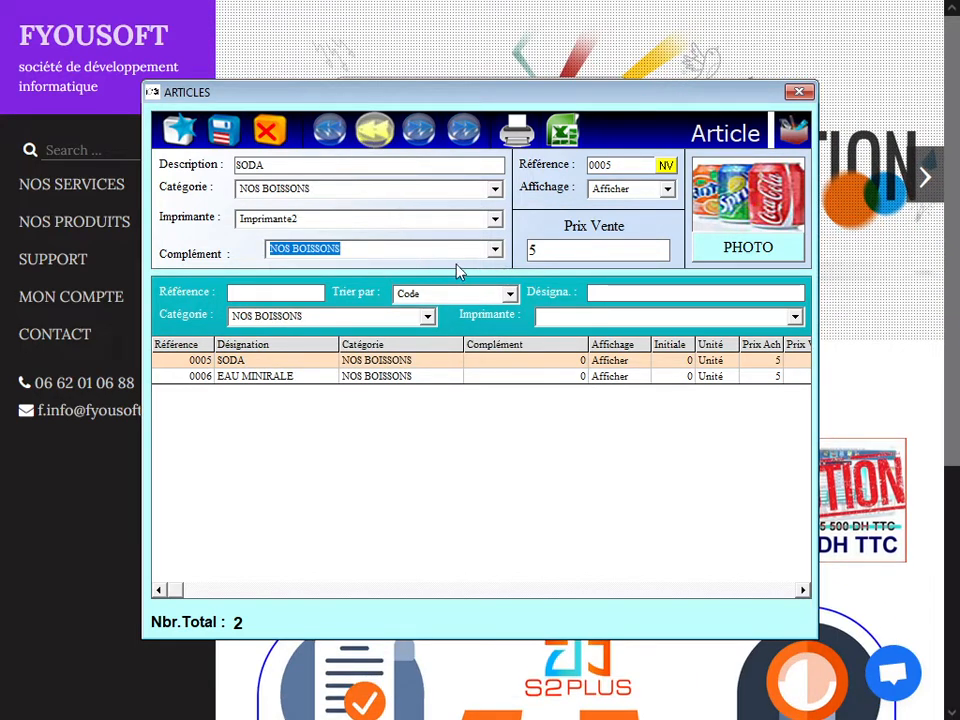
Step: Look through the complement categories for the SODA article and set its complement to 0
click(493, 249)
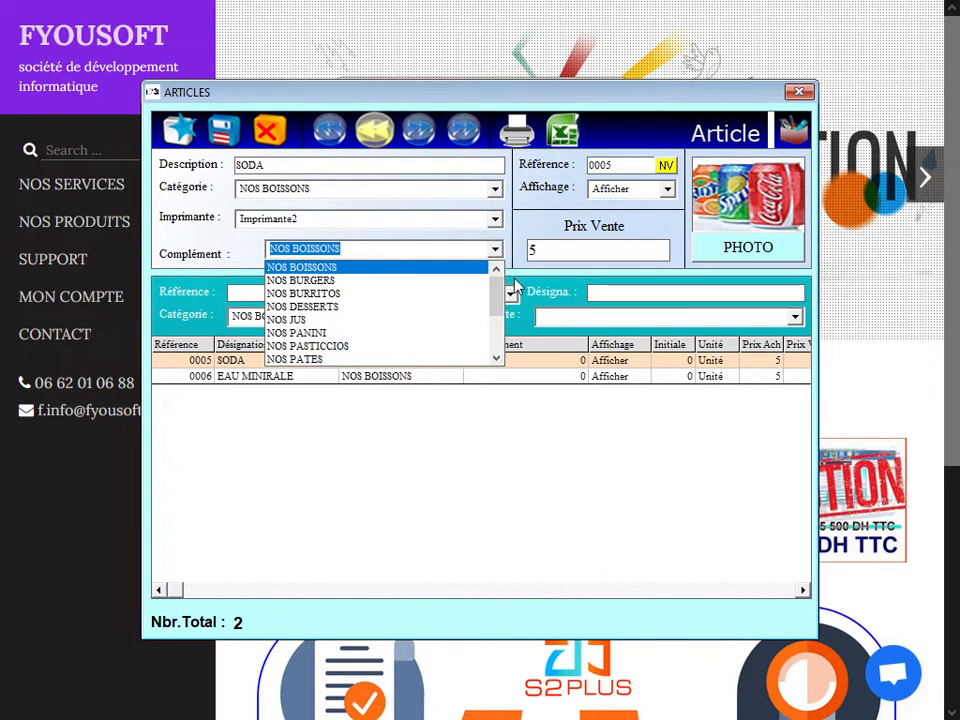
drag(498, 284, 495, 317)
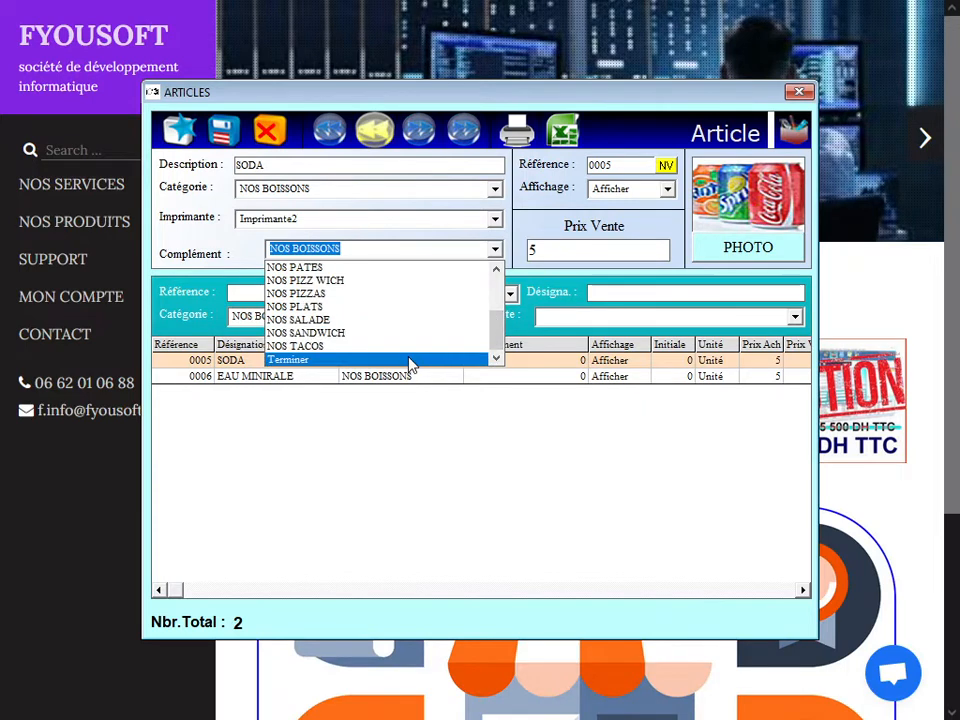
scroll(450, 330, up, 1)
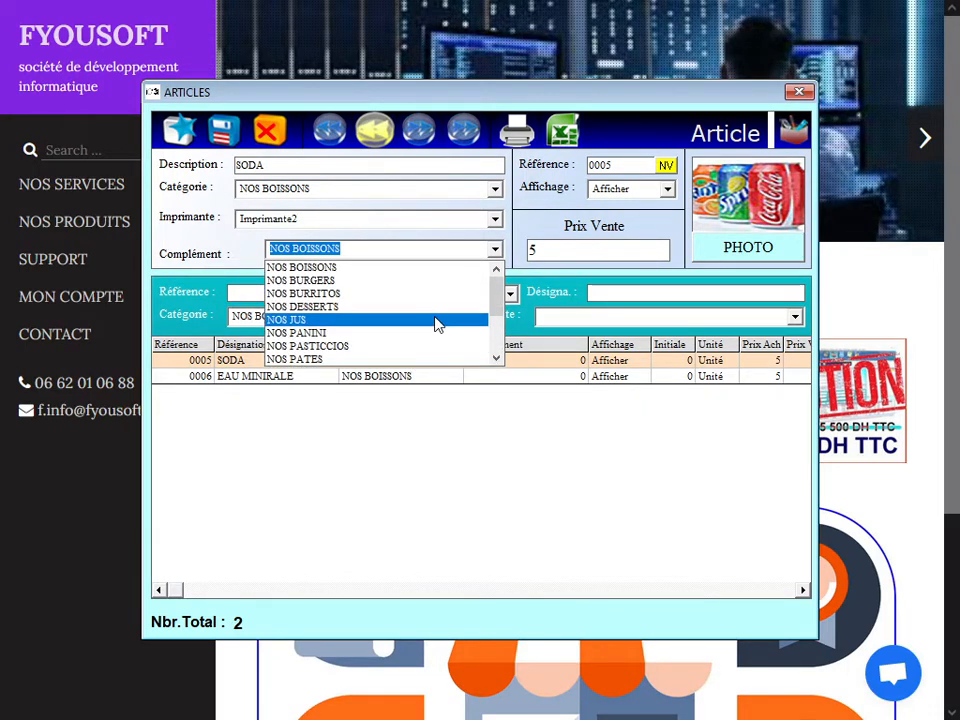
scroll(441, 305, down, 2)
text(0)
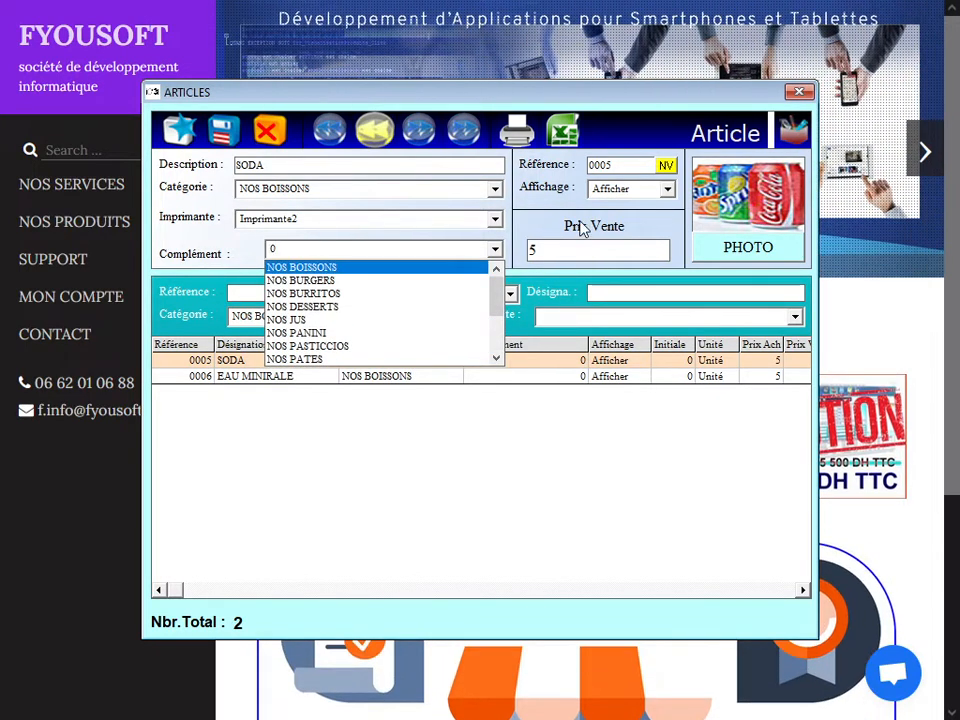
click(542, 219)
Step: Review the SODA article's reference and its available display options
click(624, 166)
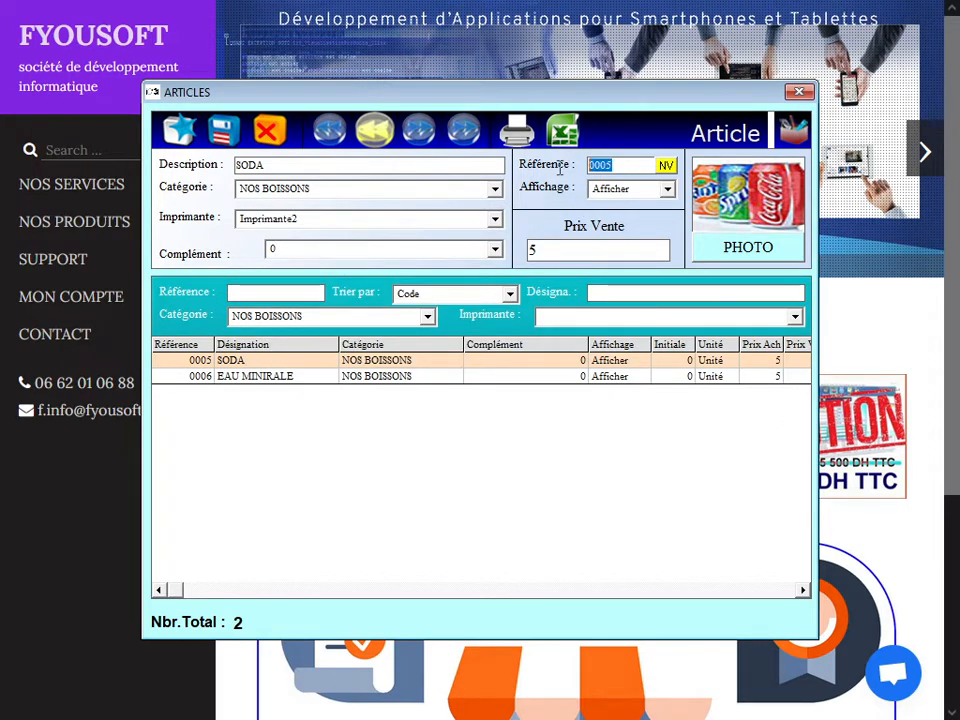
click(668, 192)
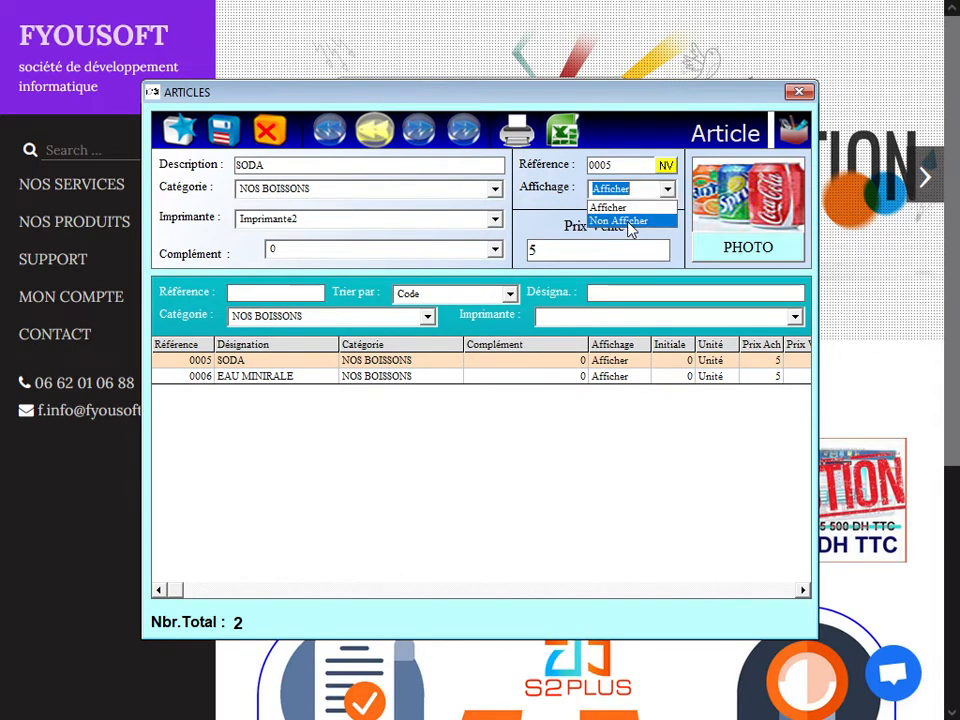
click(517, 237)
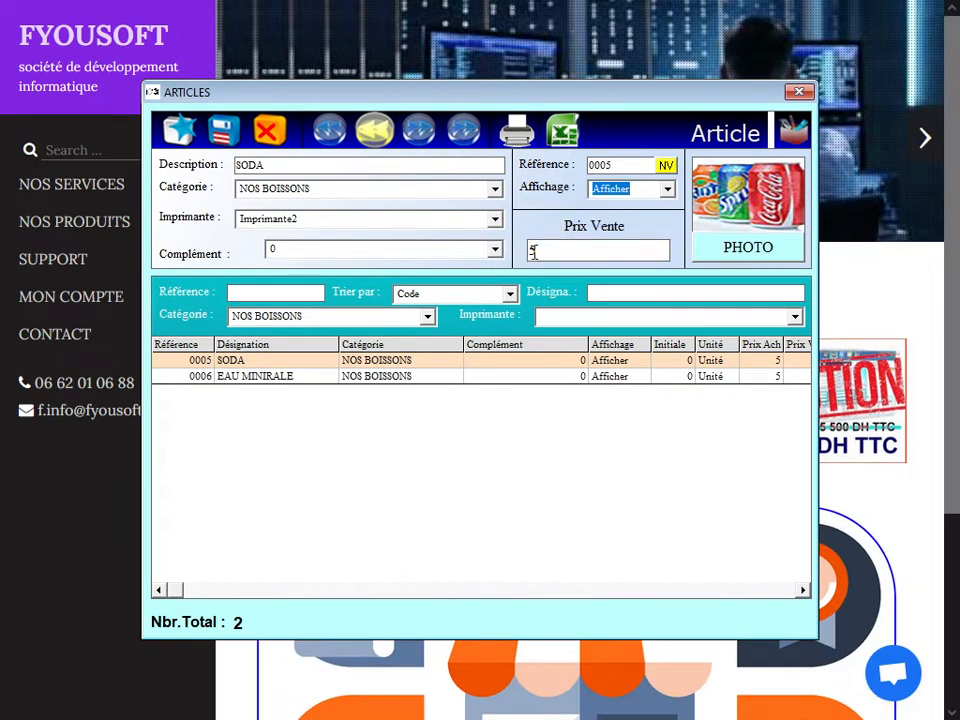
Step: Set the SODA article's sale price to 6 and save the modification
click(532, 249)
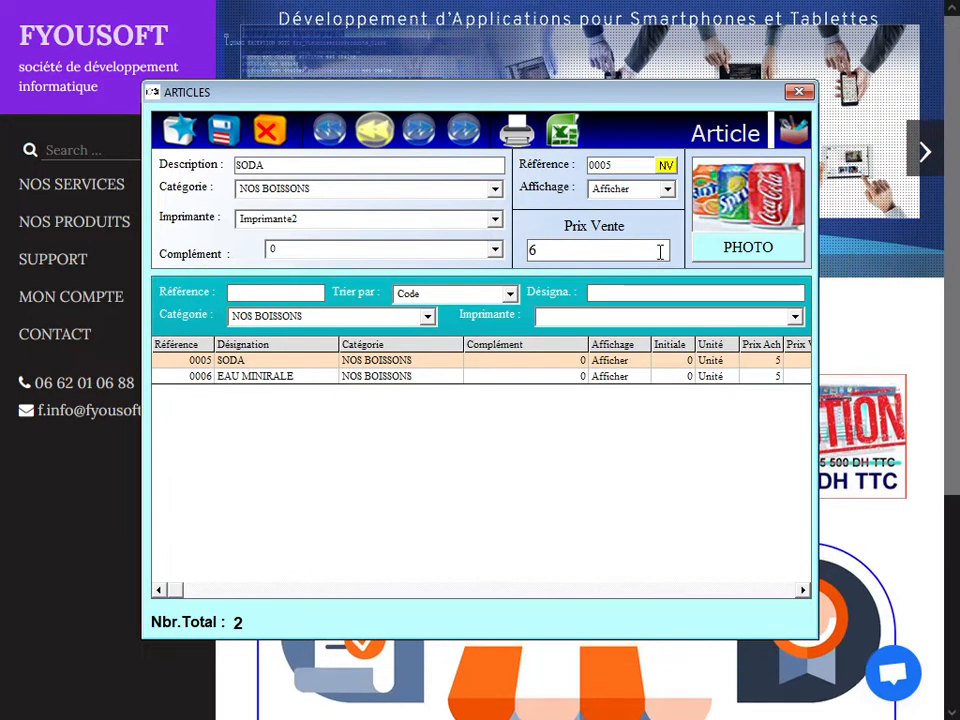
click(224, 130)
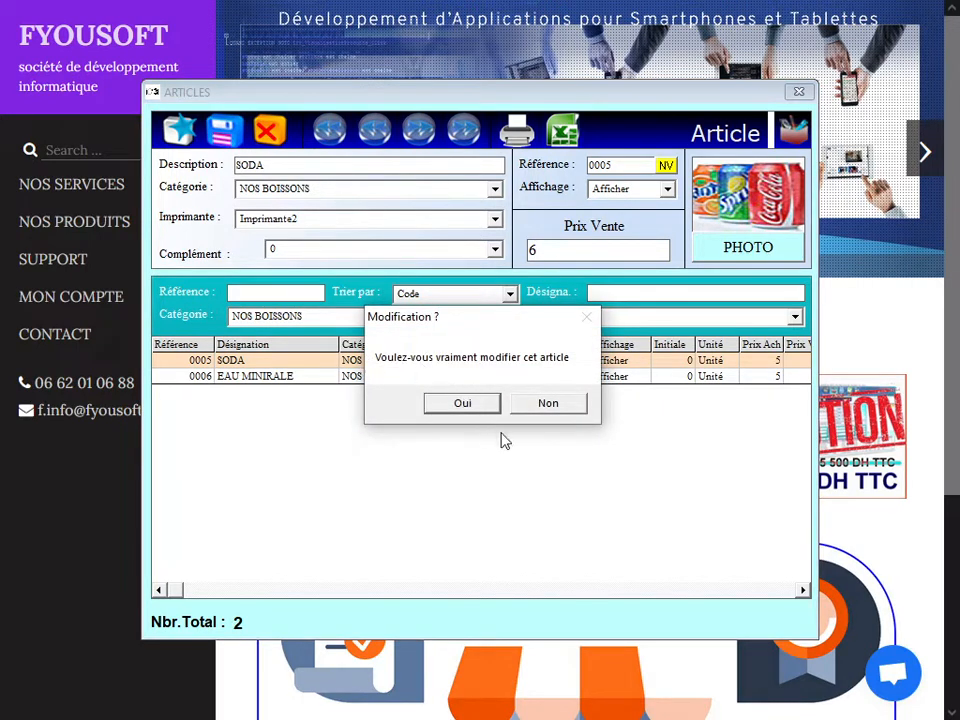
click(487, 404)
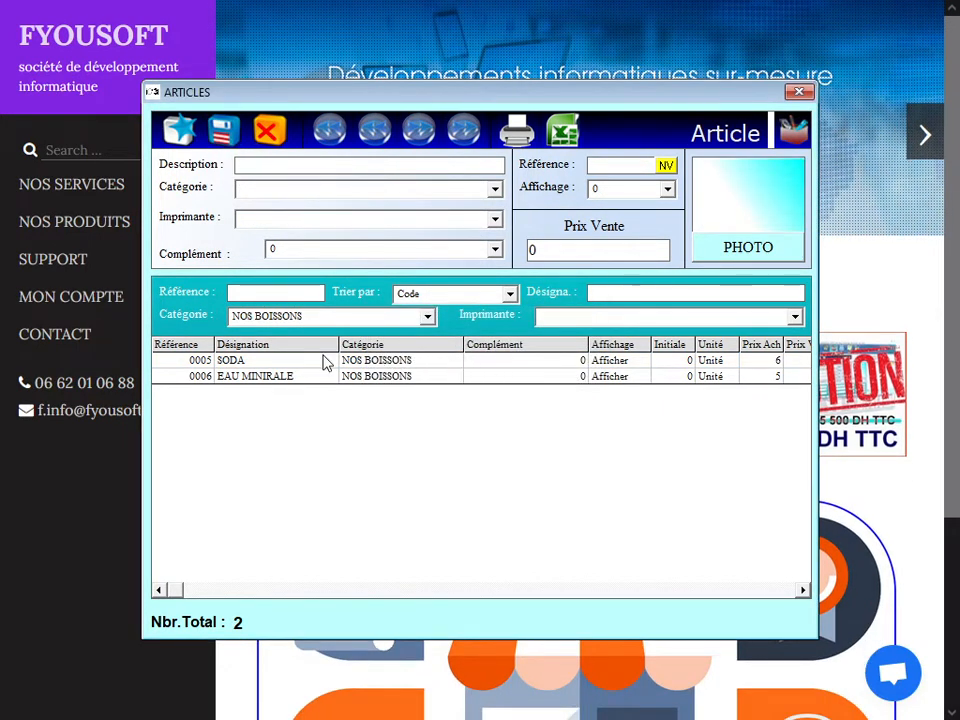
Step: Start choosing a new photo for the SODA article and browse to the article folder on Disque local (C:)
click(645, 366)
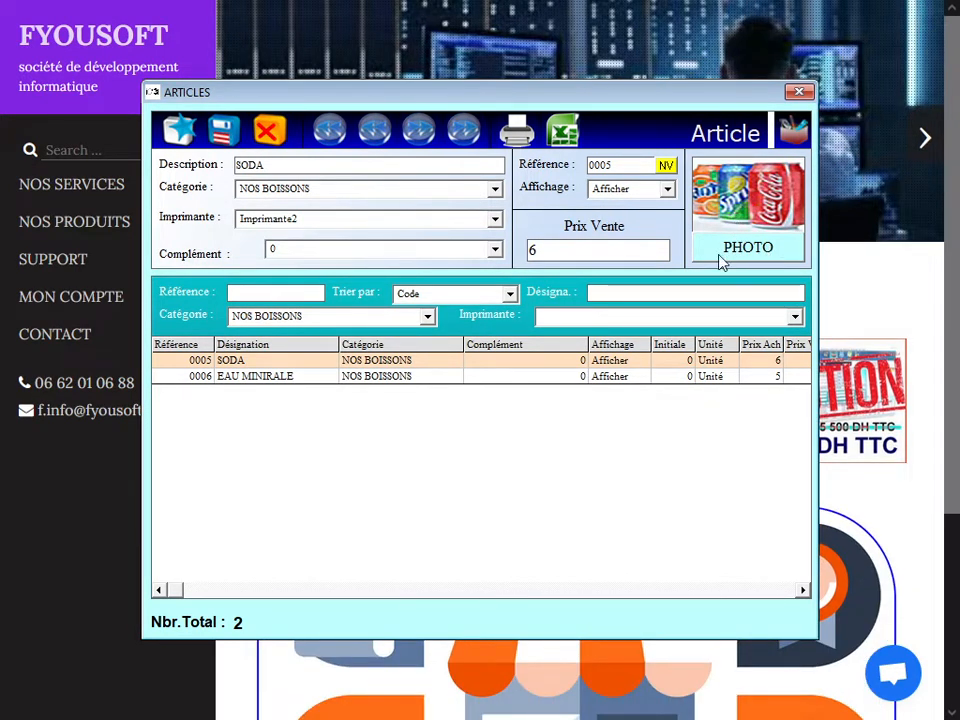
click(740, 256)
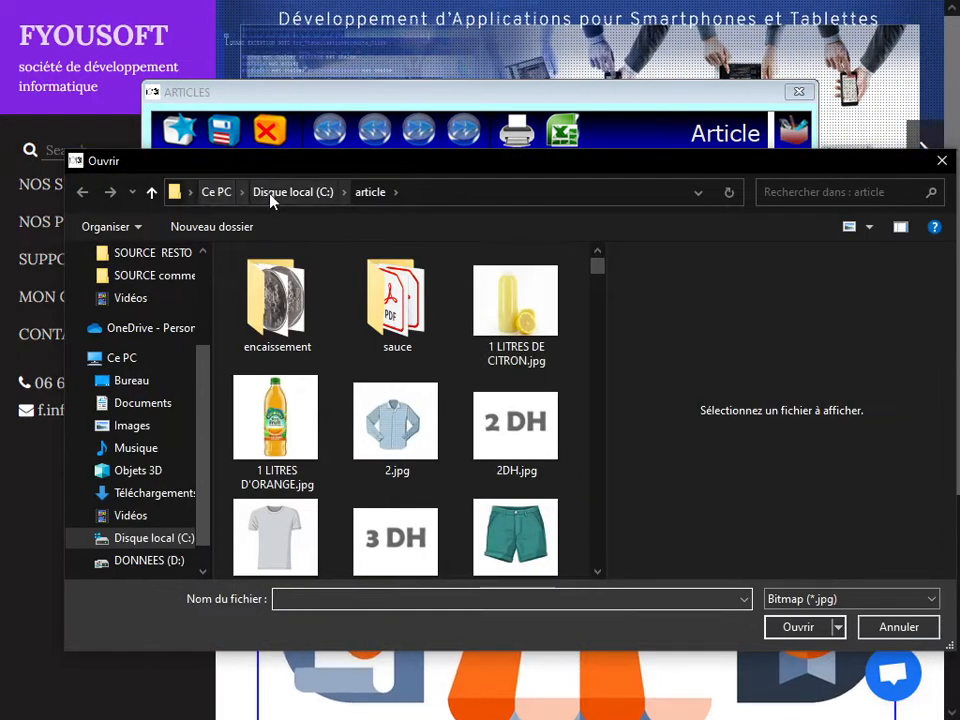
click(318, 197)
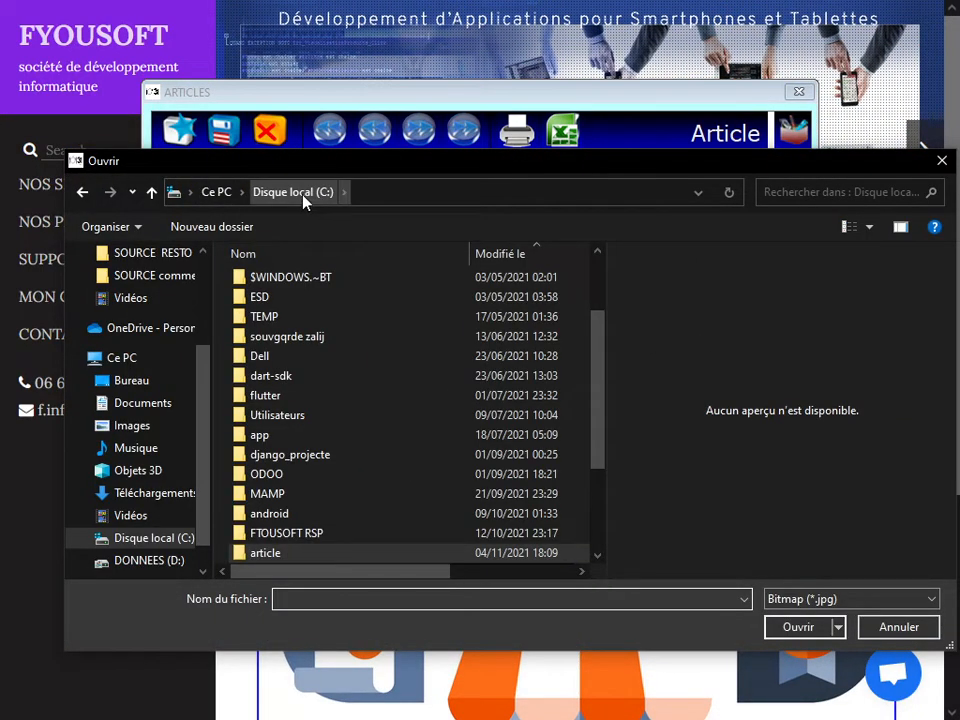
scroll(325, 405, down, 2)
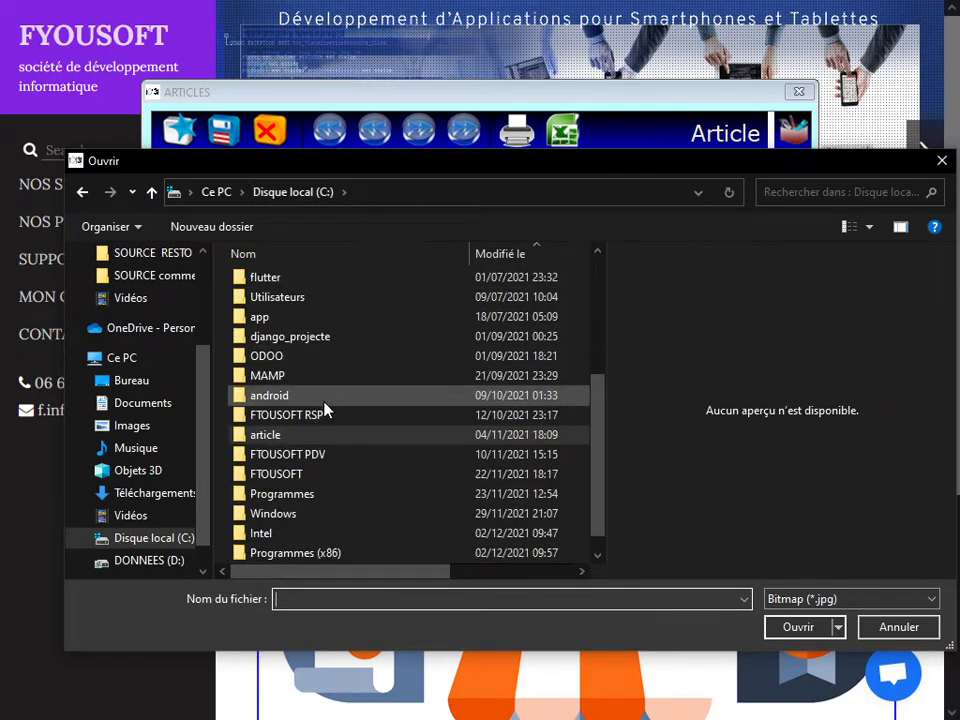
scroll(300, 394, down, 1)
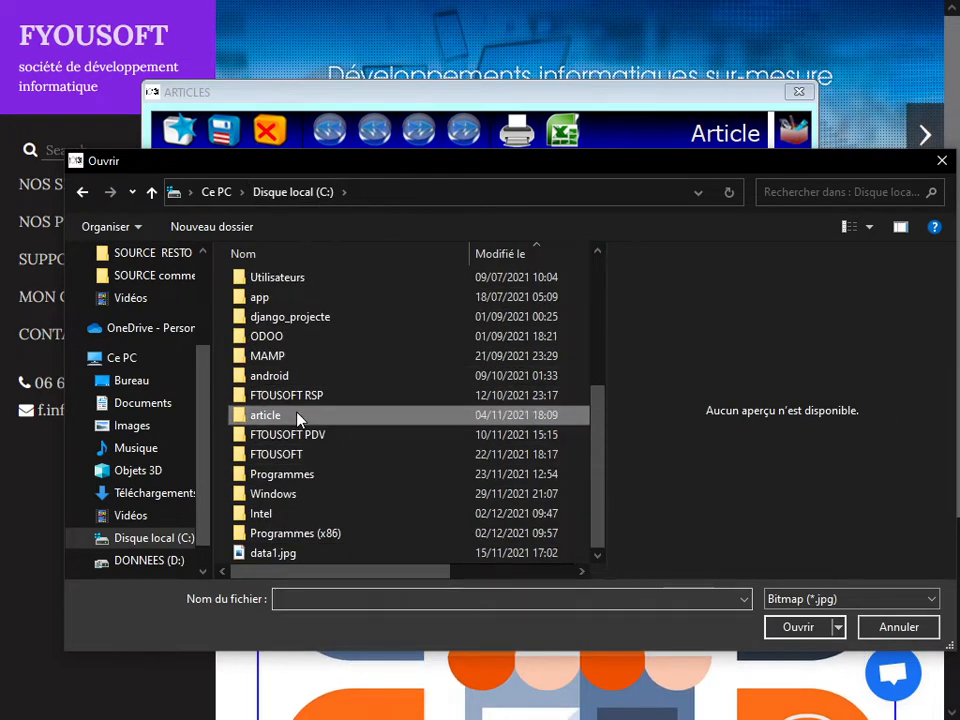
double_click(297, 418)
Step: Find Boissons Gazeuze petite.jpg in the article folder and load it as the SODA article's photo
scroll(480, 395, down, 10)
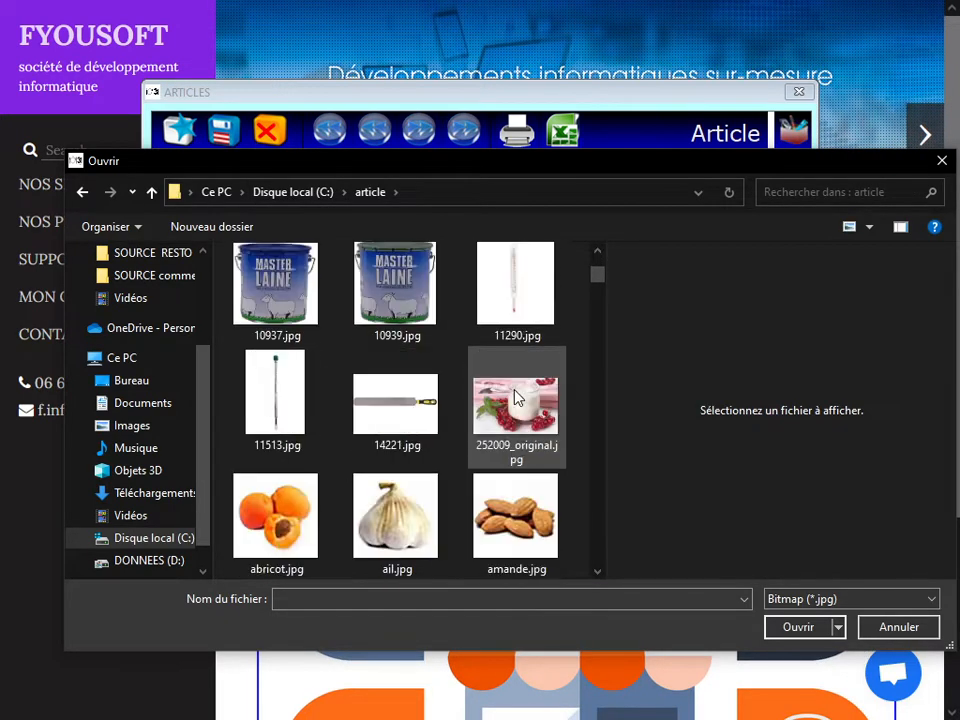
scroll(516, 398, down, 10)
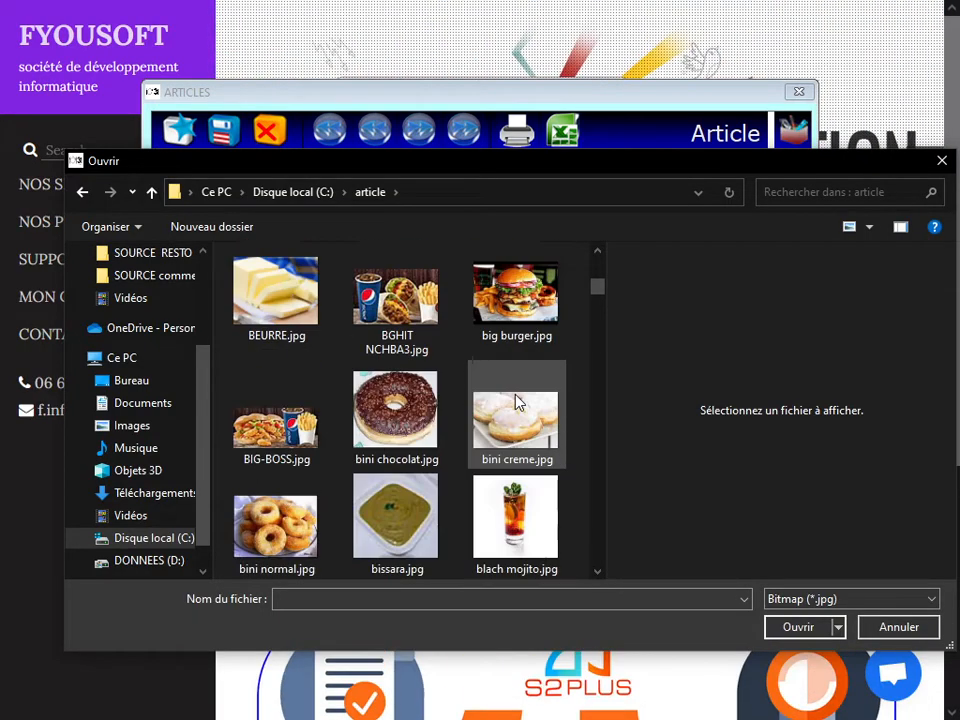
scroll(432, 360, down, 1)
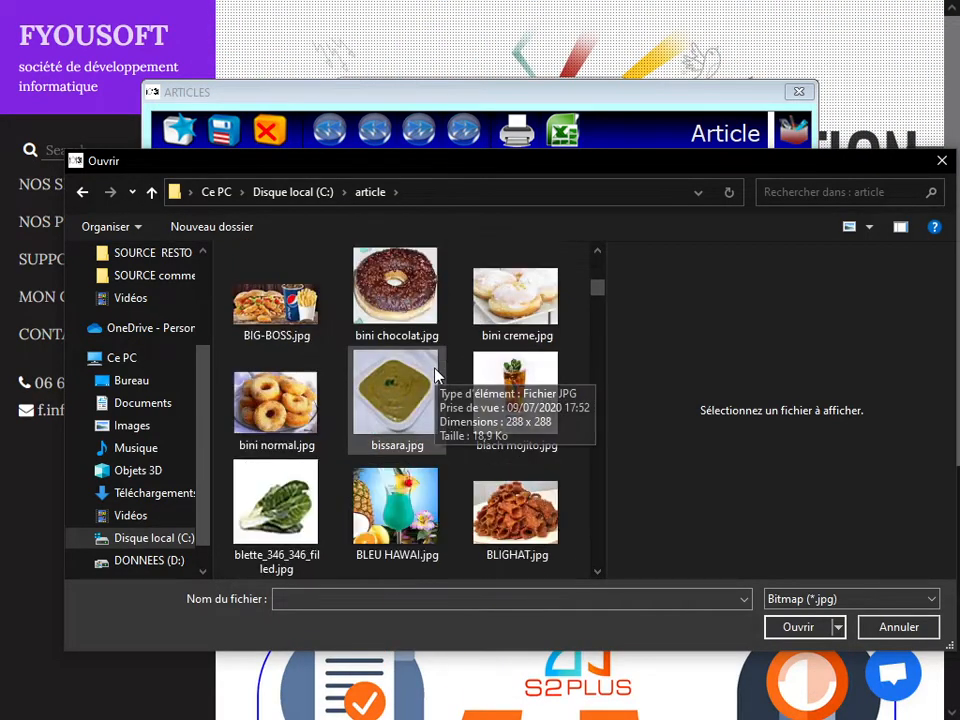
scroll(440, 380, down, 1)
click(390, 285)
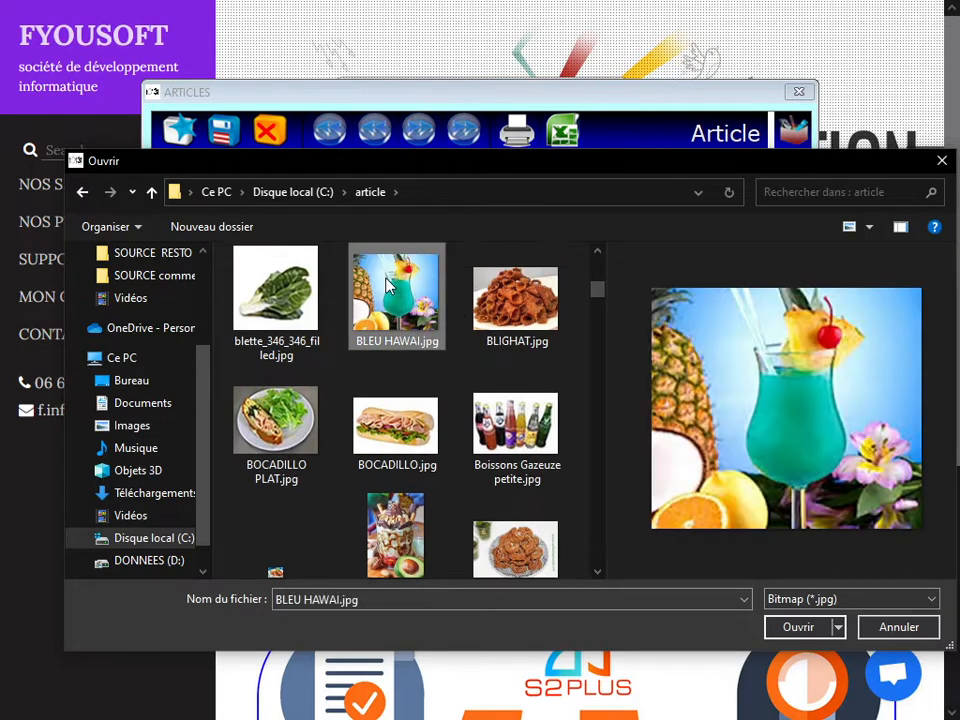
click(512, 476)
click(812, 632)
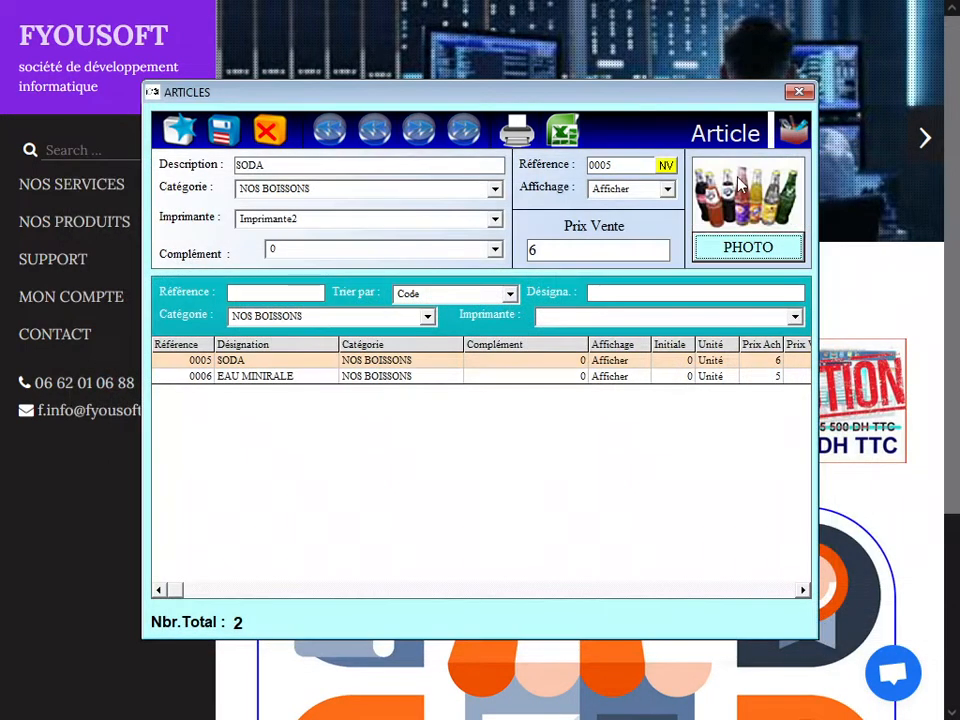
Step: Save the SODA article's photo change and reload the article from the list
click(223, 130)
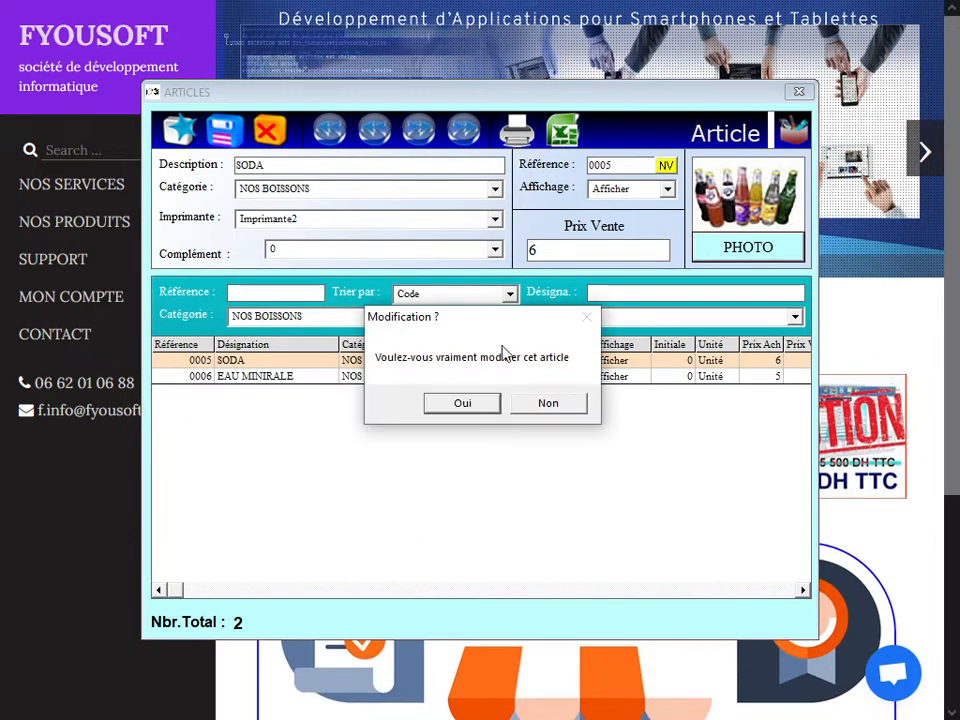
click(465, 402)
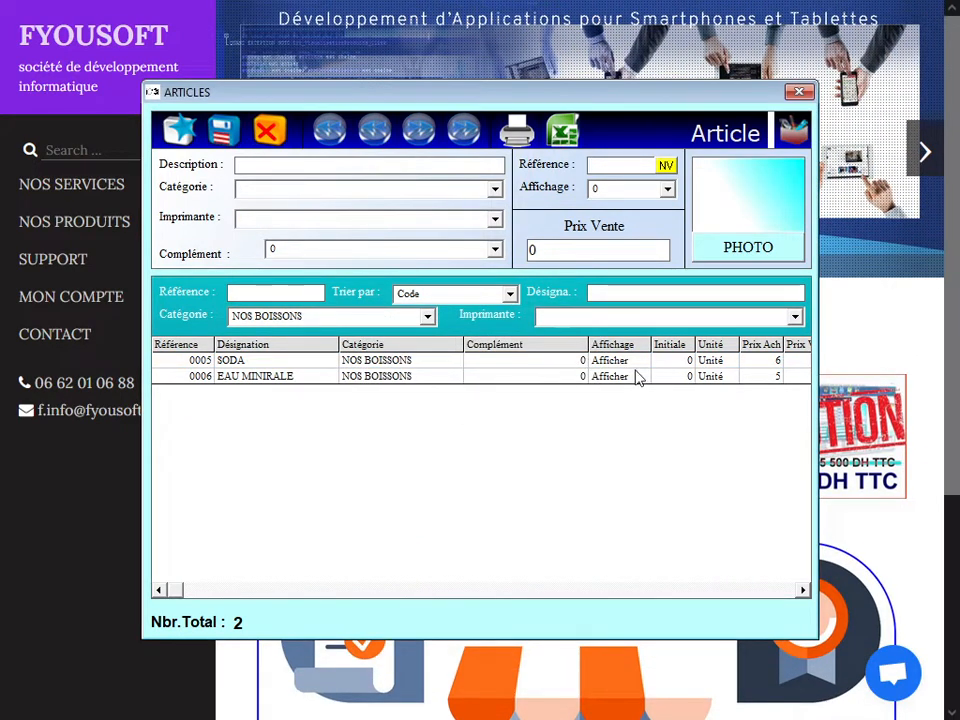
click(575, 361)
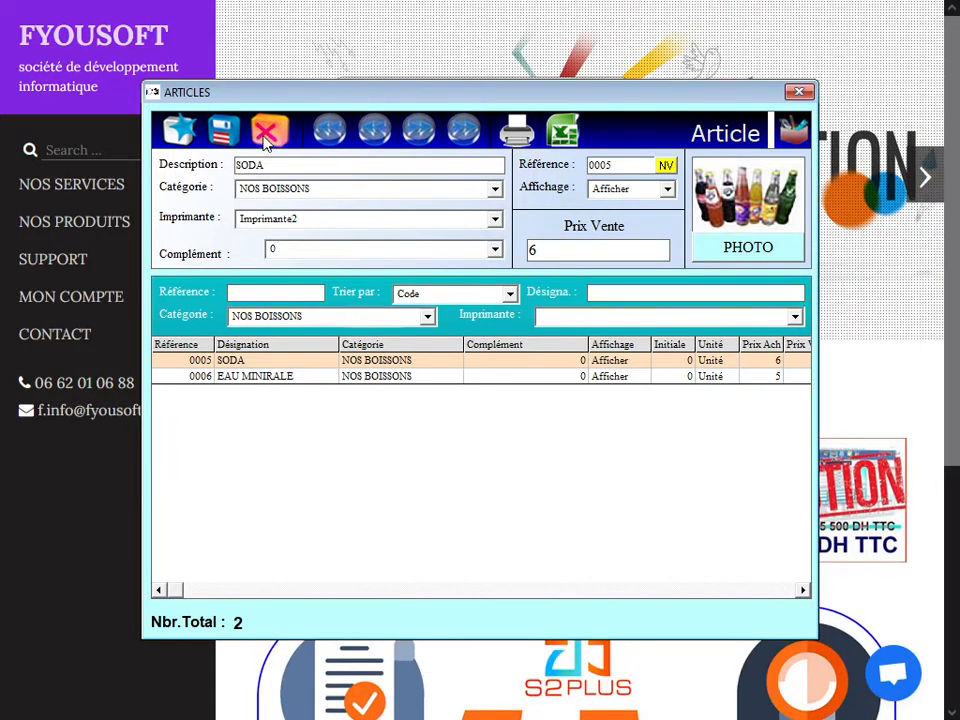
Step: Create a new article described as COCA in the NOS BOISSONS category with printer Imprimante2
click(183, 137)
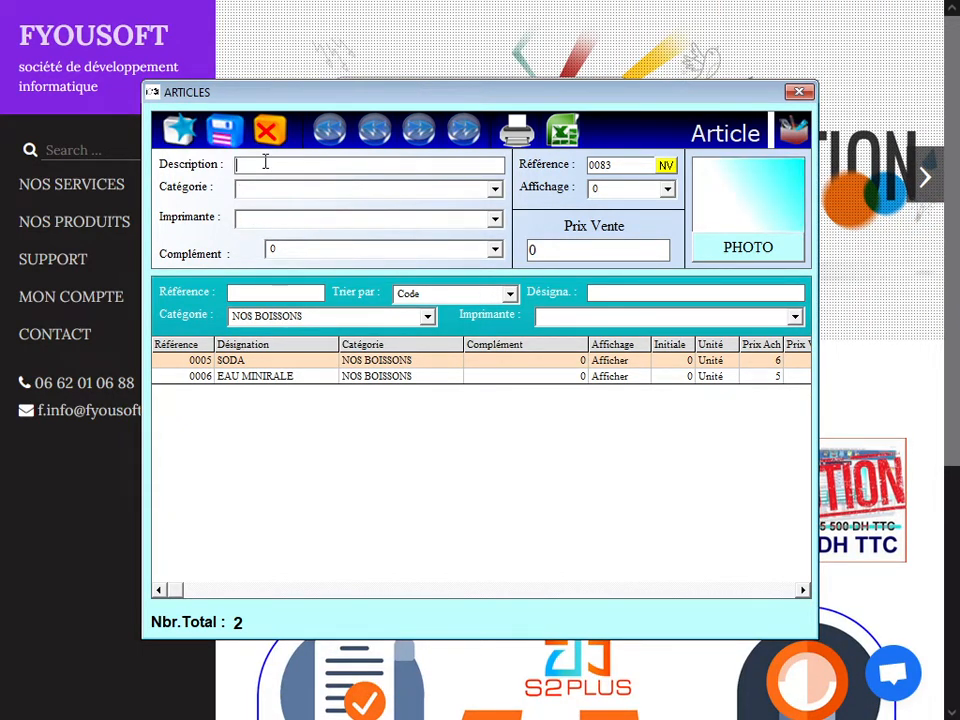
text(COCA)
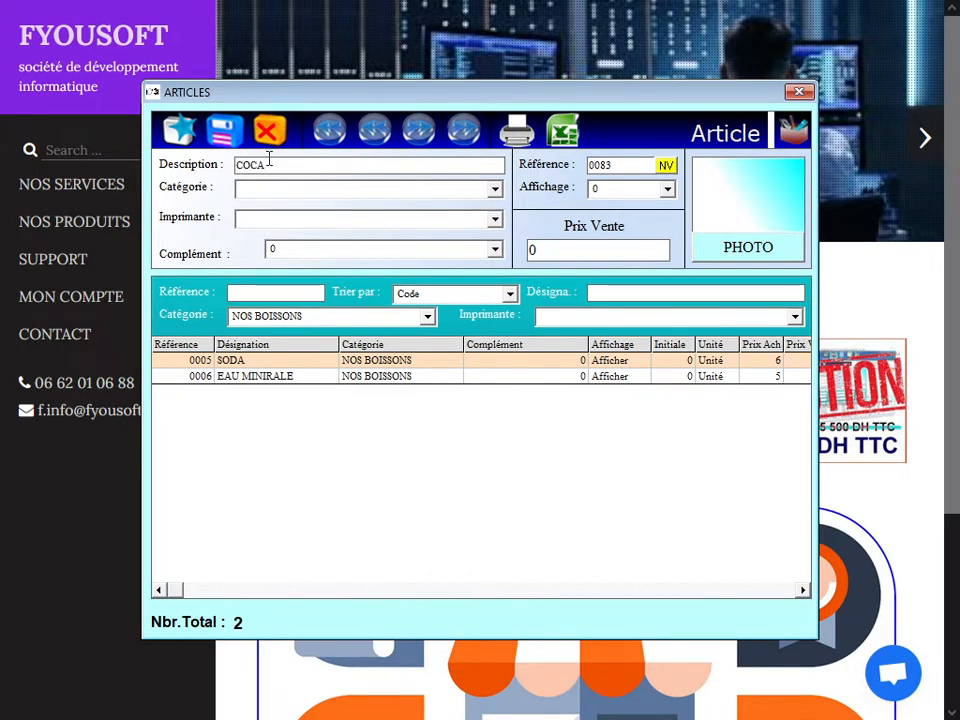
click(493, 190)
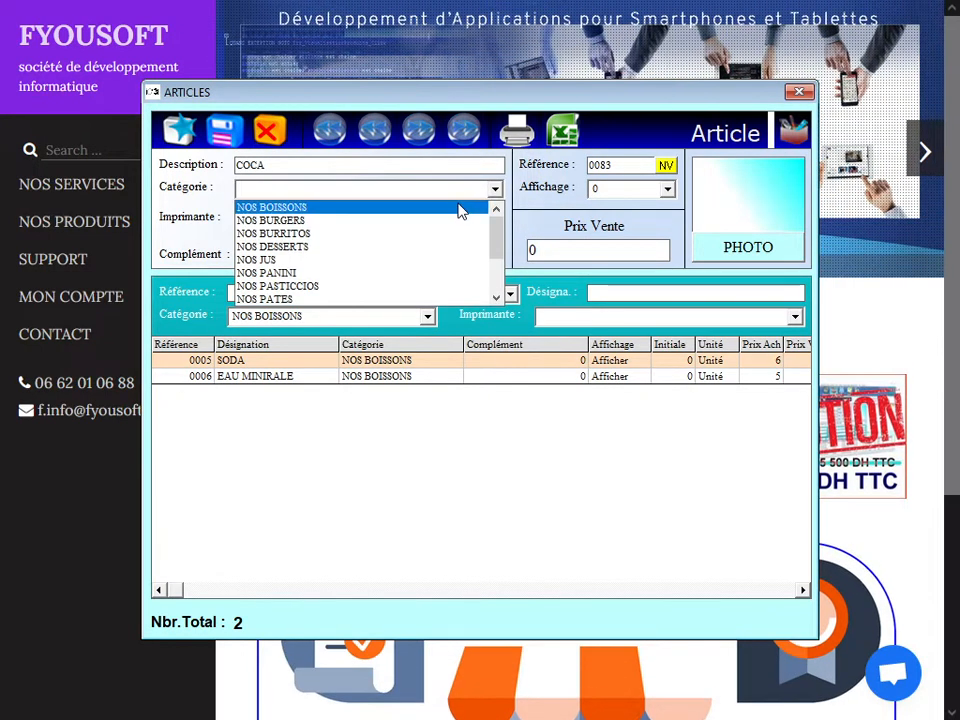
click(455, 209)
click(494, 219)
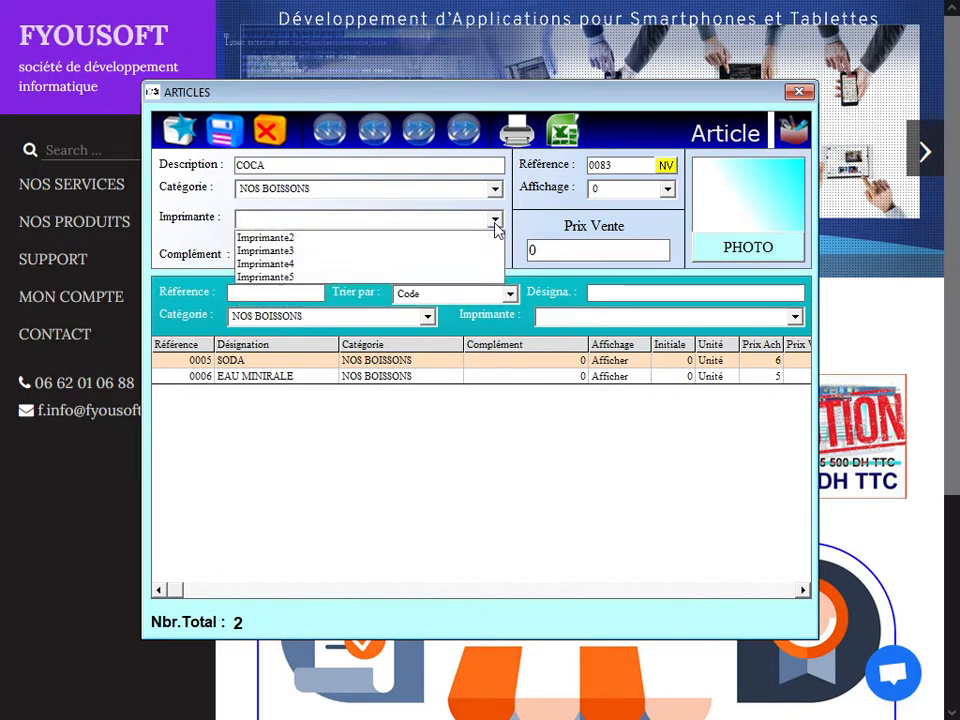
click(422, 238)
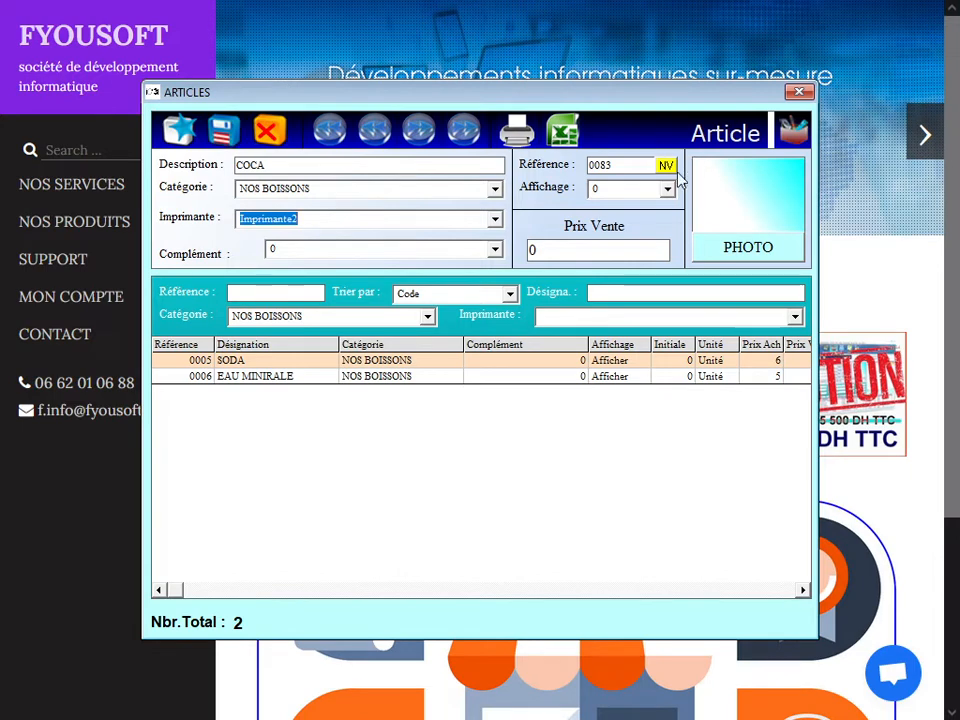
Step: Set the COCA article's display to Afficher and its sale price to 10
click(643, 165)
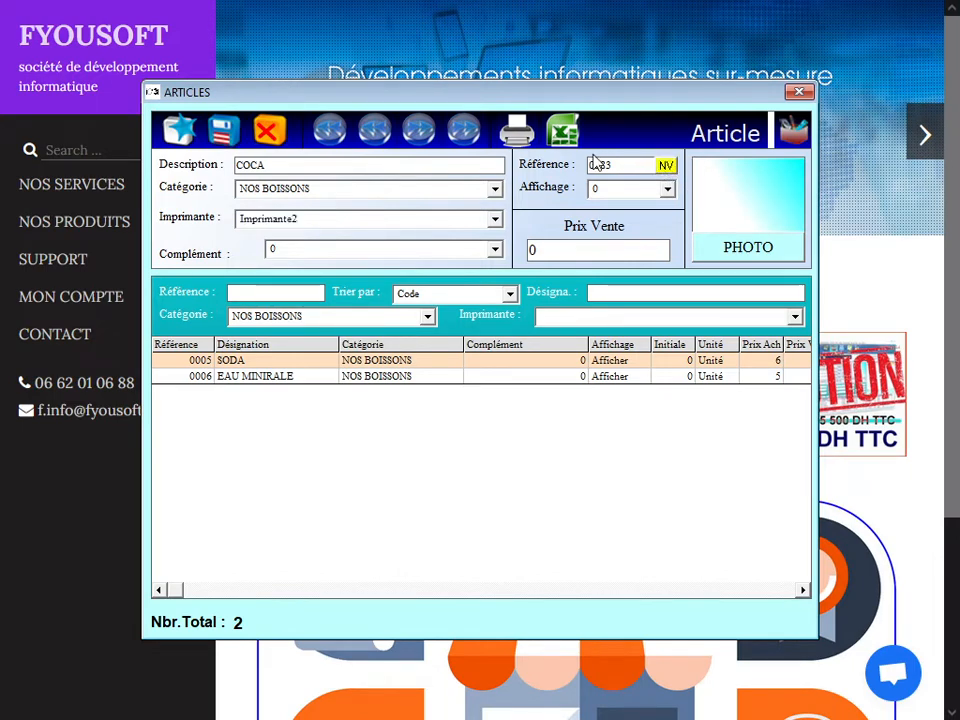
double_click(607, 166)
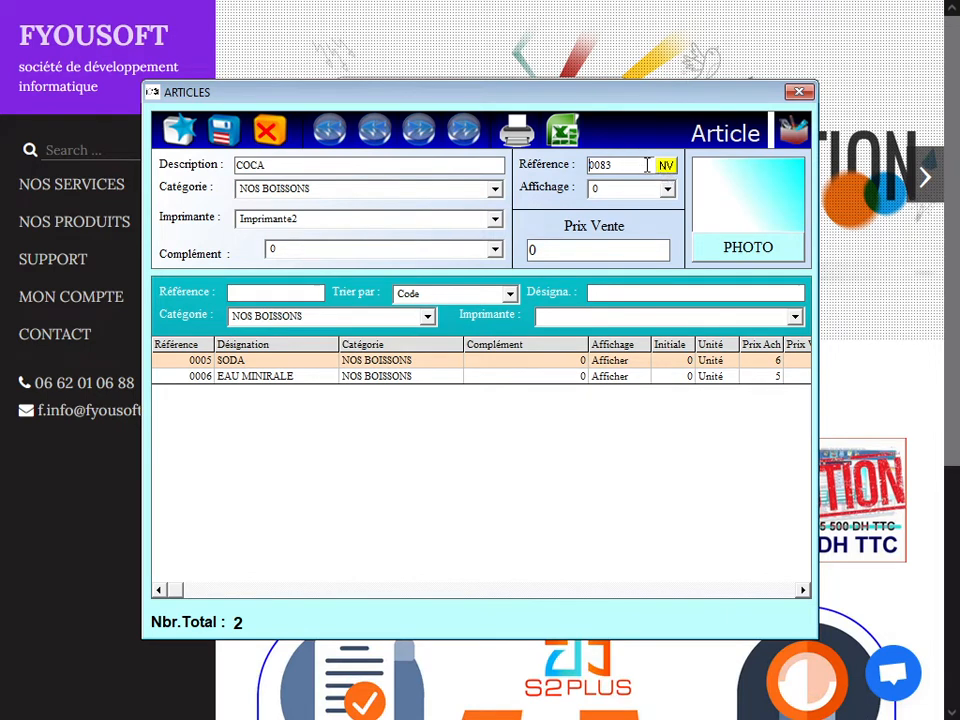
drag(646, 165, 583, 166)
click(669, 192)
click(645, 209)
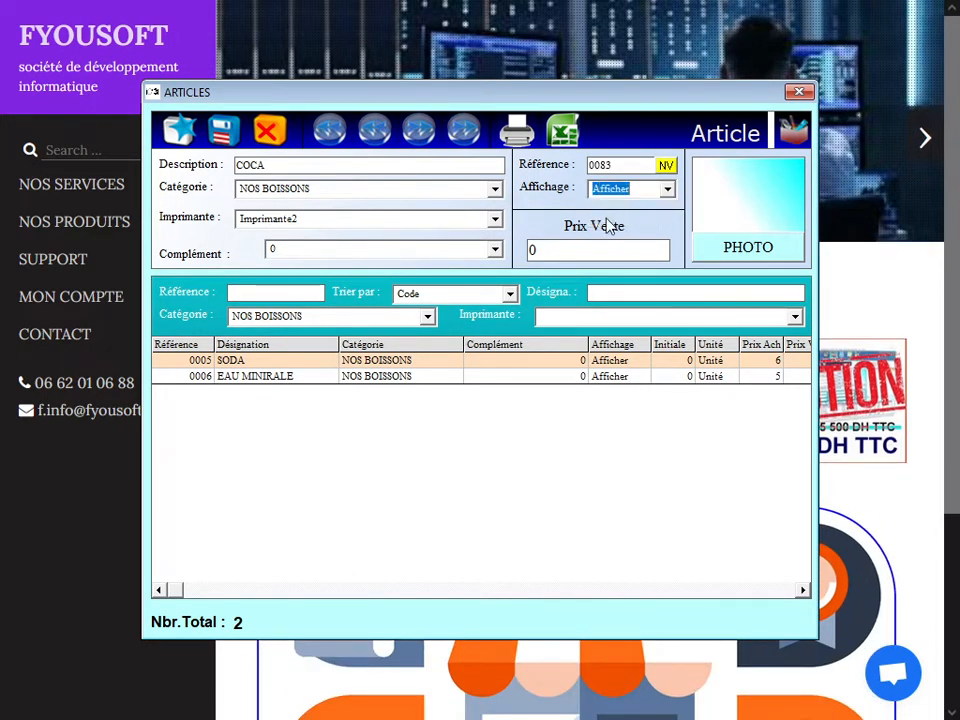
click(566, 251)
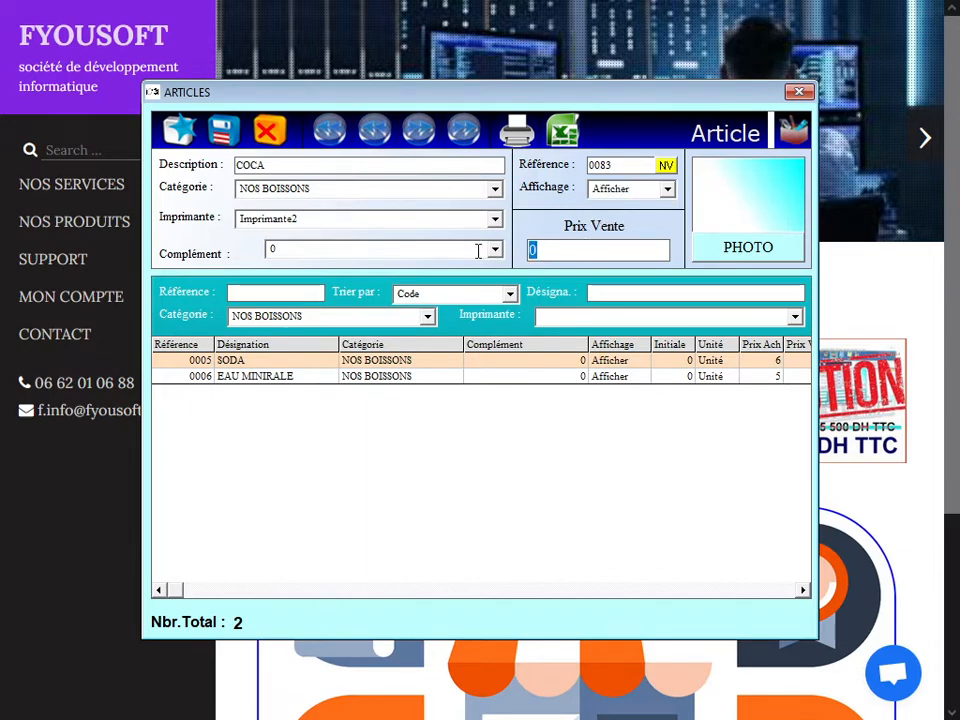
text(10)
Step: Find cocaCOLA.jpg in the article folder and load it as the COCA article's photo
click(744, 245)
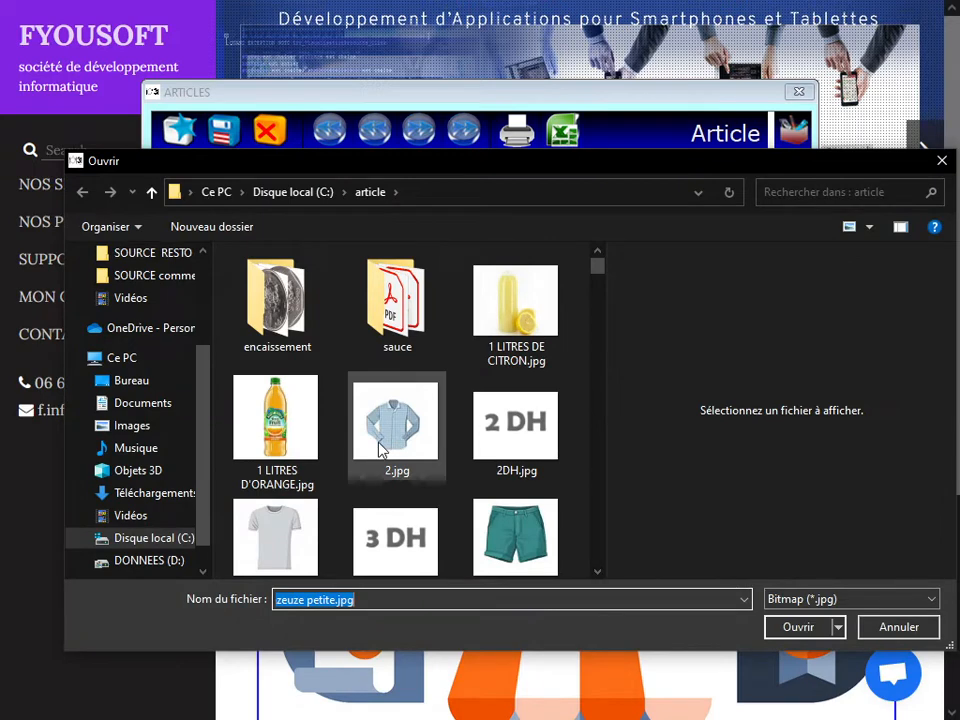
text(CO)
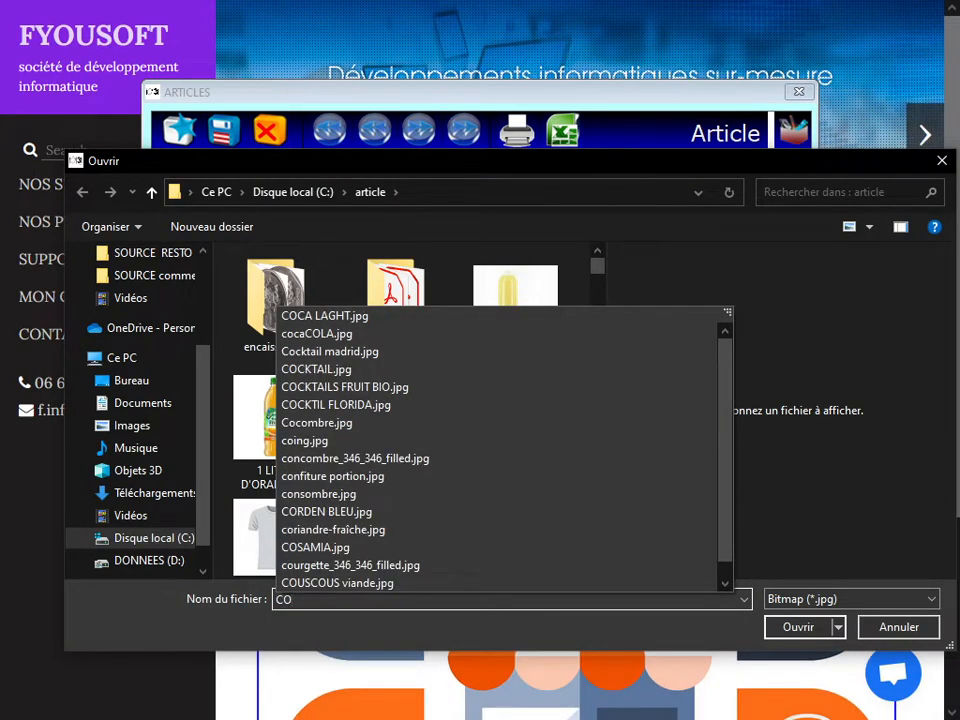
click(352, 350)
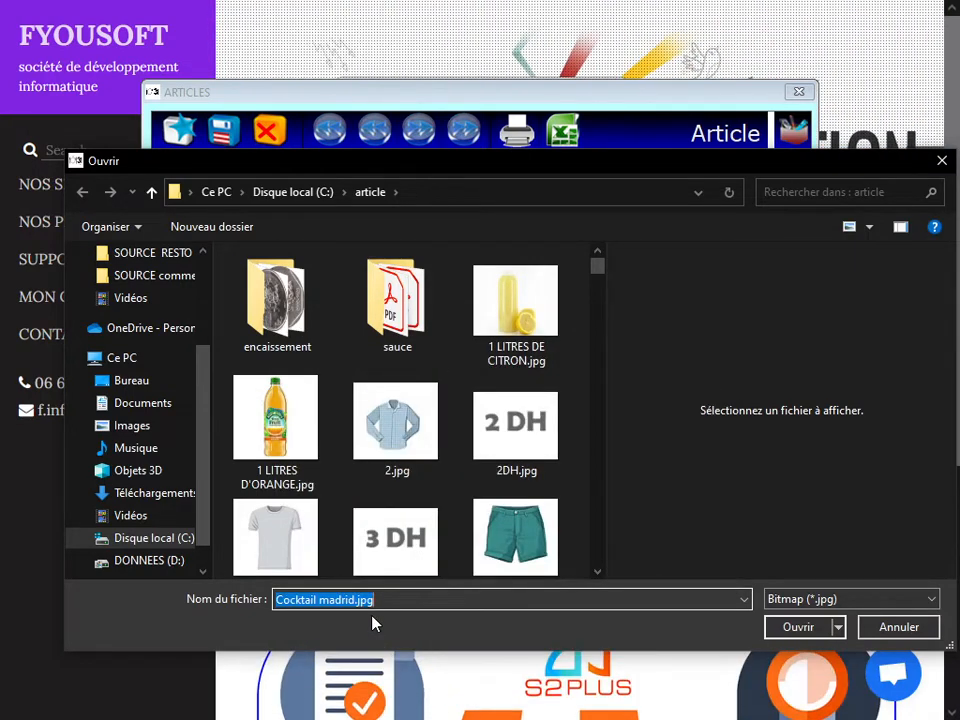
text(COC)
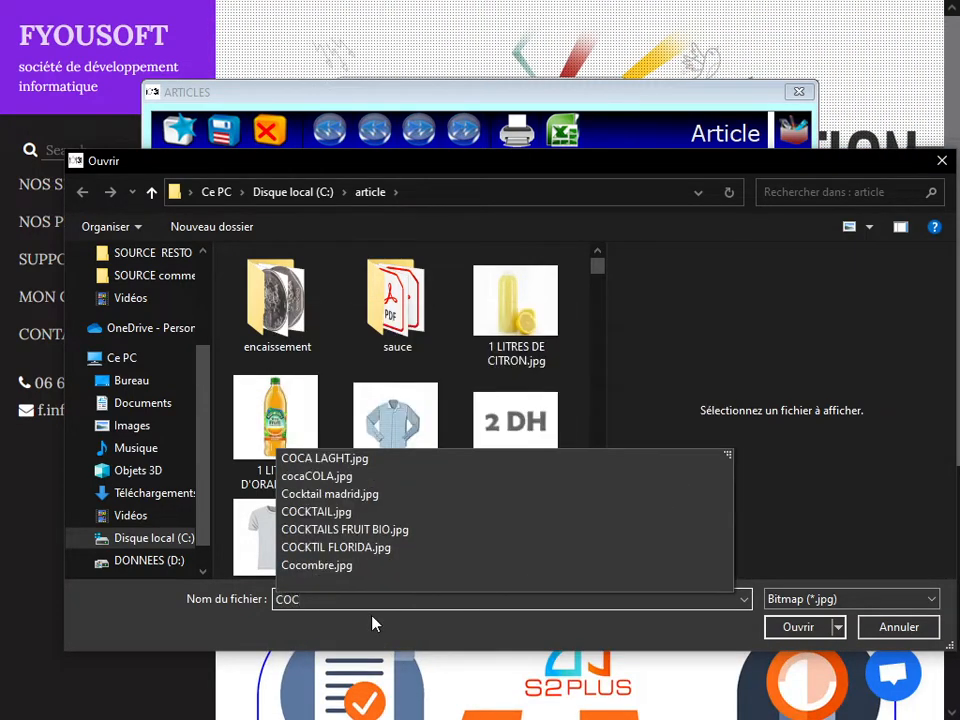
click(350, 481)
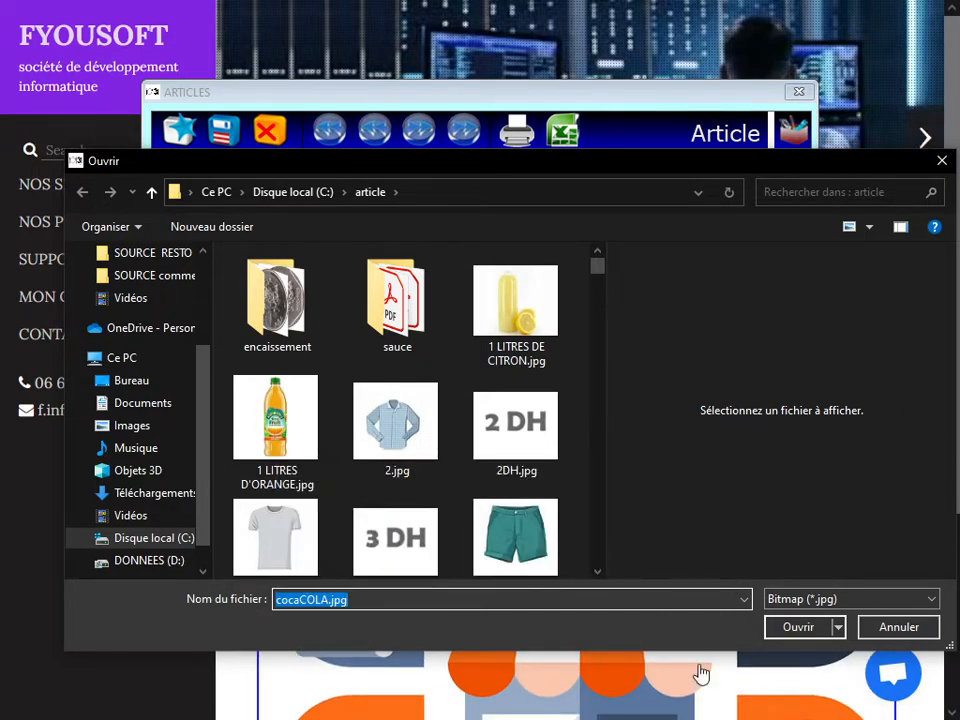
click(797, 630)
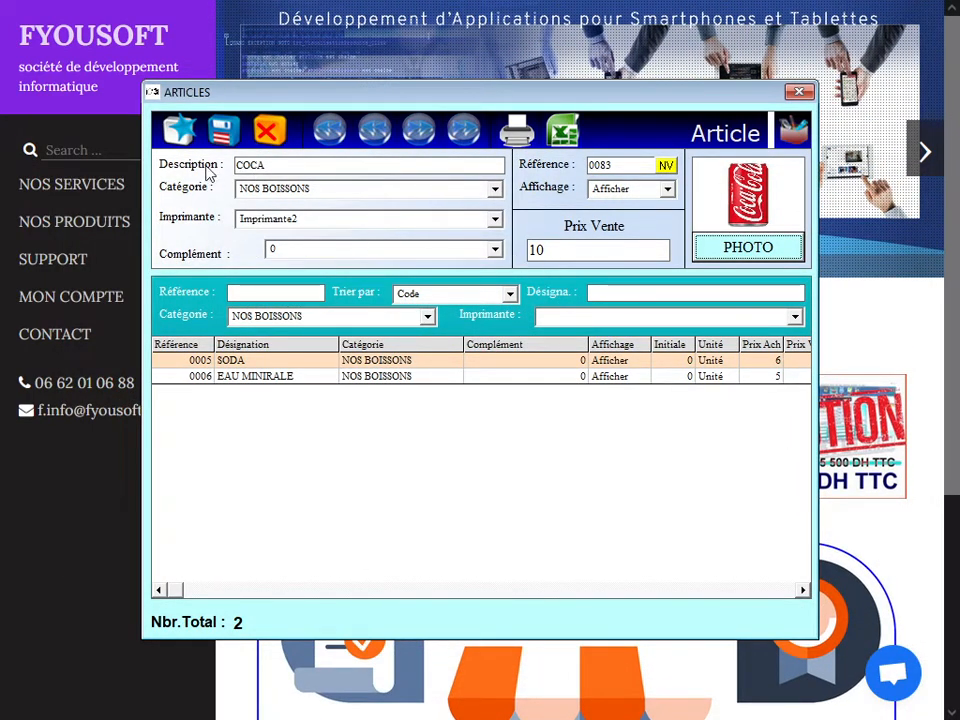
Step: Save the new COCA article and load it from the article list to check its details
click(222, 135)
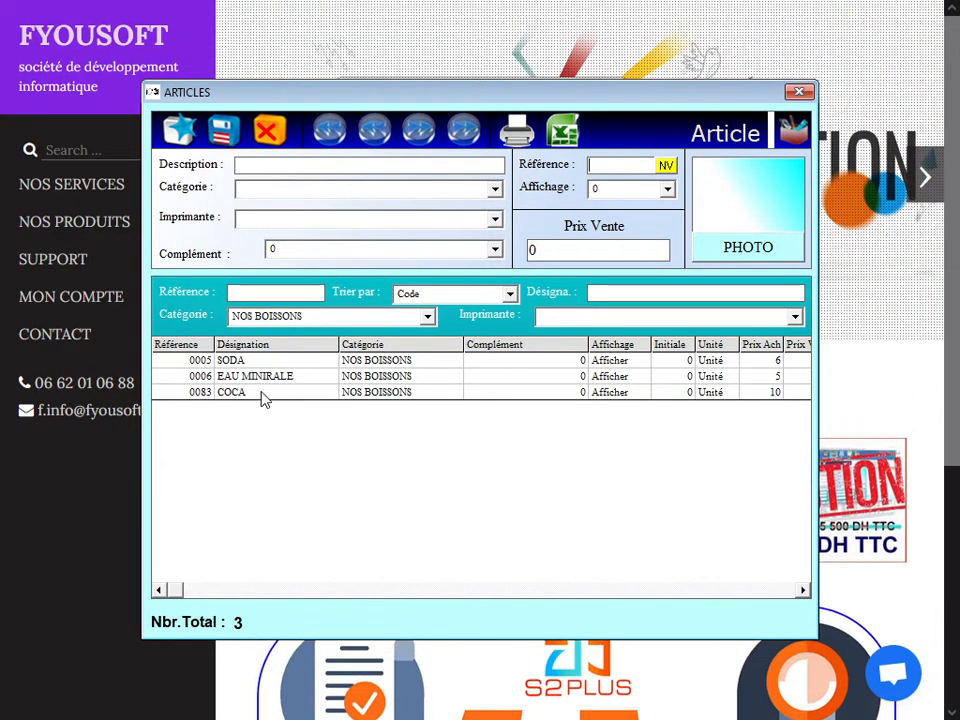
click(265, 395)
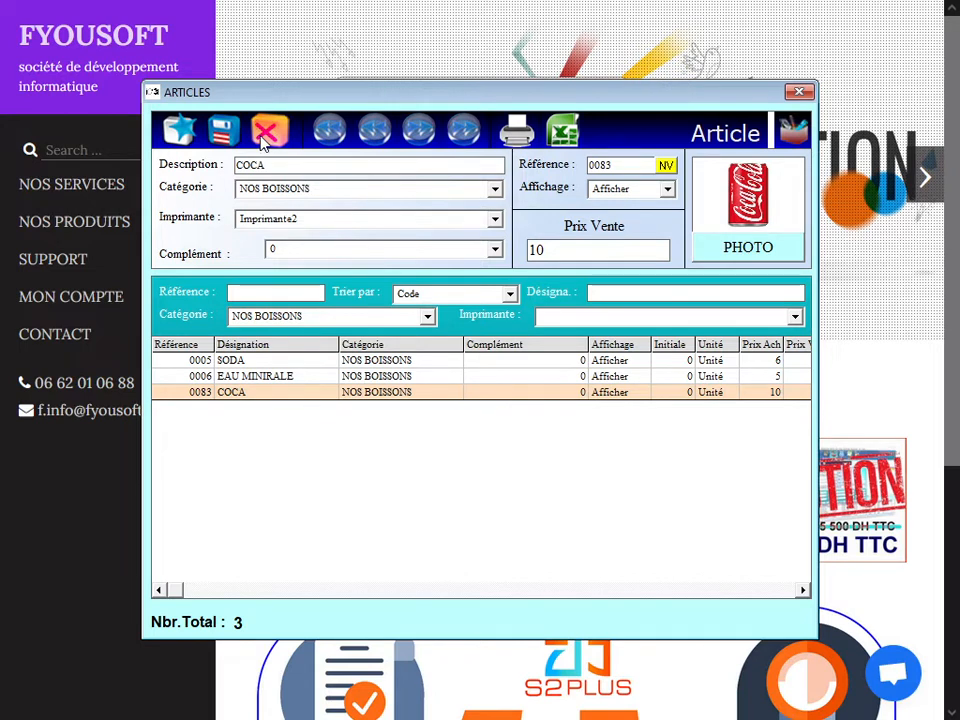
click(180, 134)
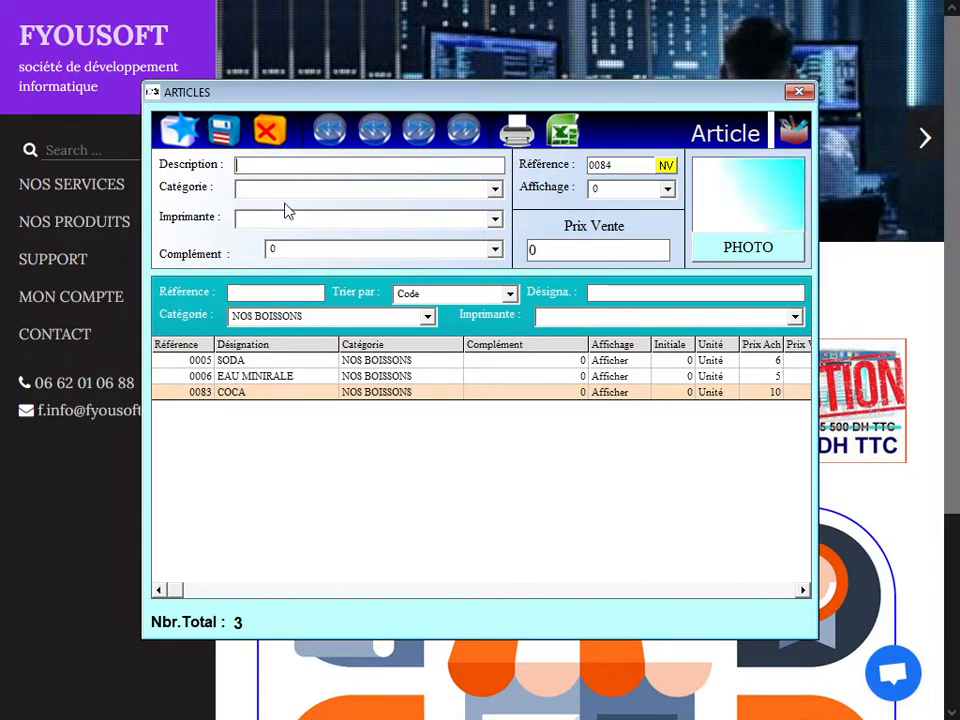
click(257, 394)
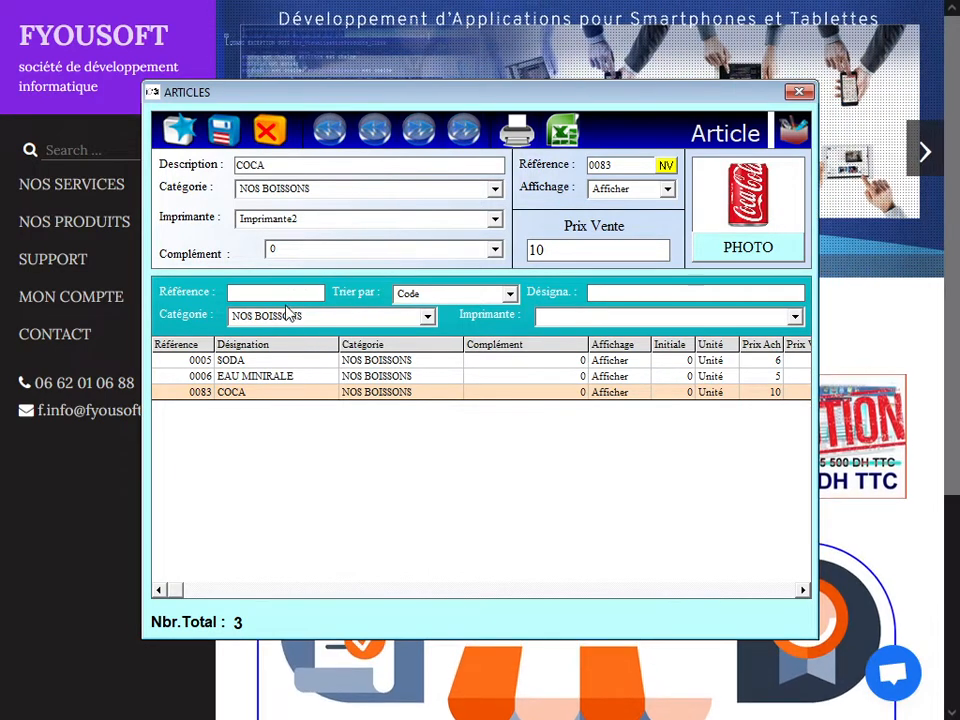
Step: Filter the article list by the NOS BURGERS category, and reset the category filter with Afficher tous
click(427, 318)
click(347, 346)
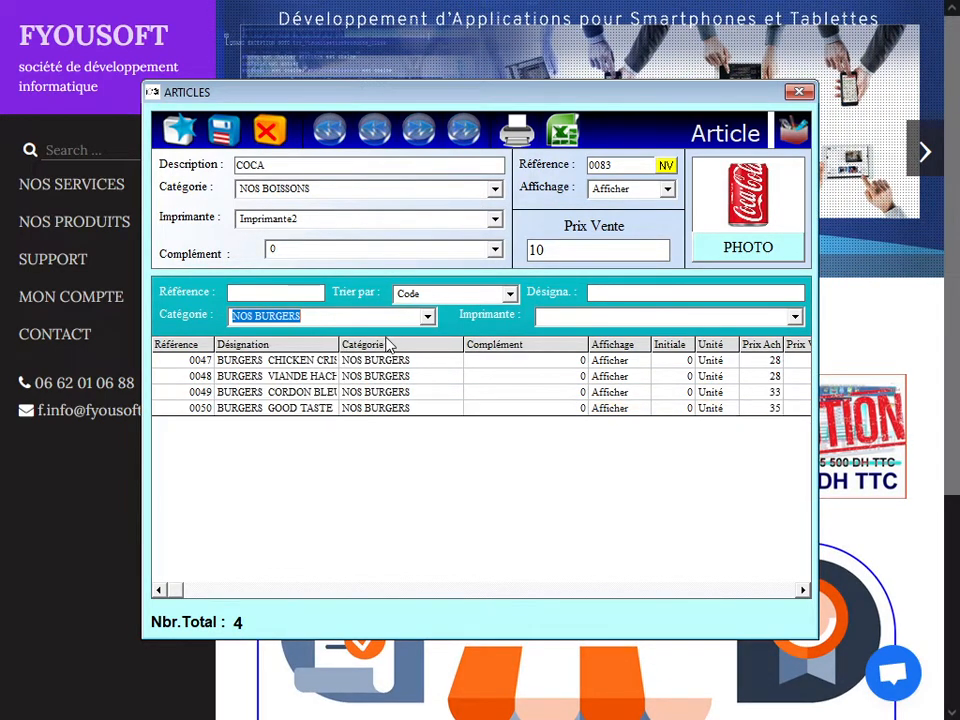
click(427, 318)
scroll(429, 400, down, 5)
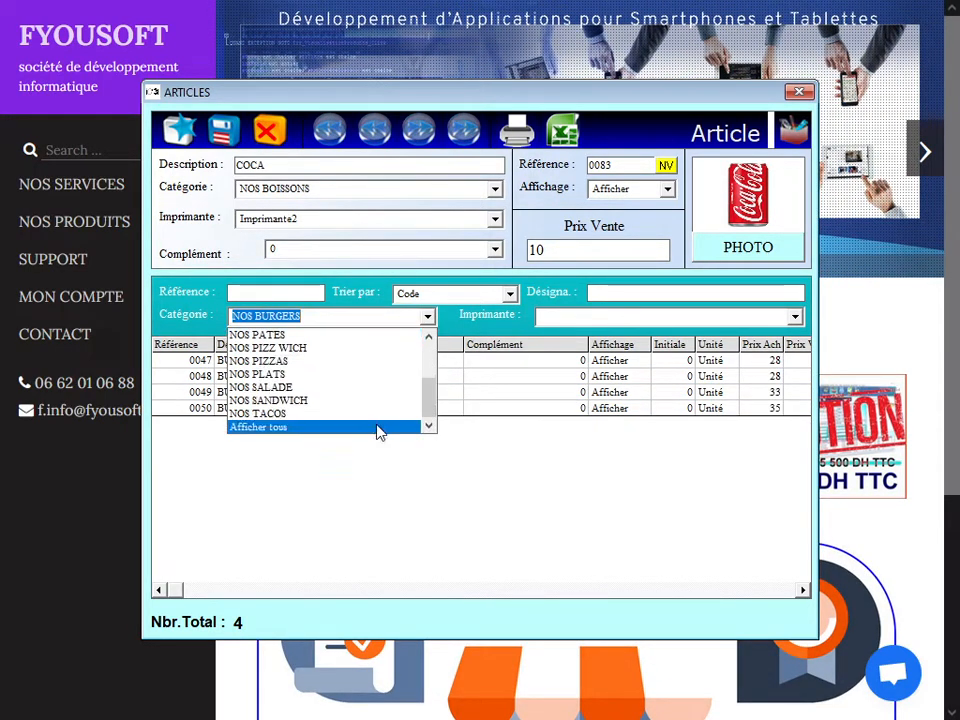
click(379, 431)
key(BackSpace)
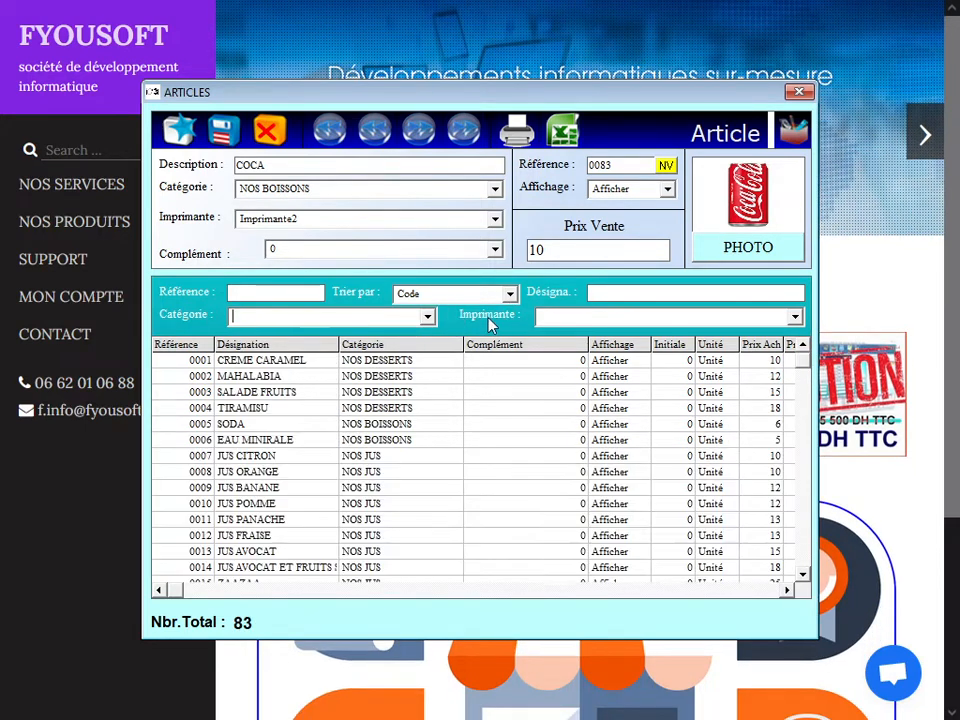
Step: Find the COCA article by filtering the designation with CO, and delete it from the articles
click(638, 293)
text(C)
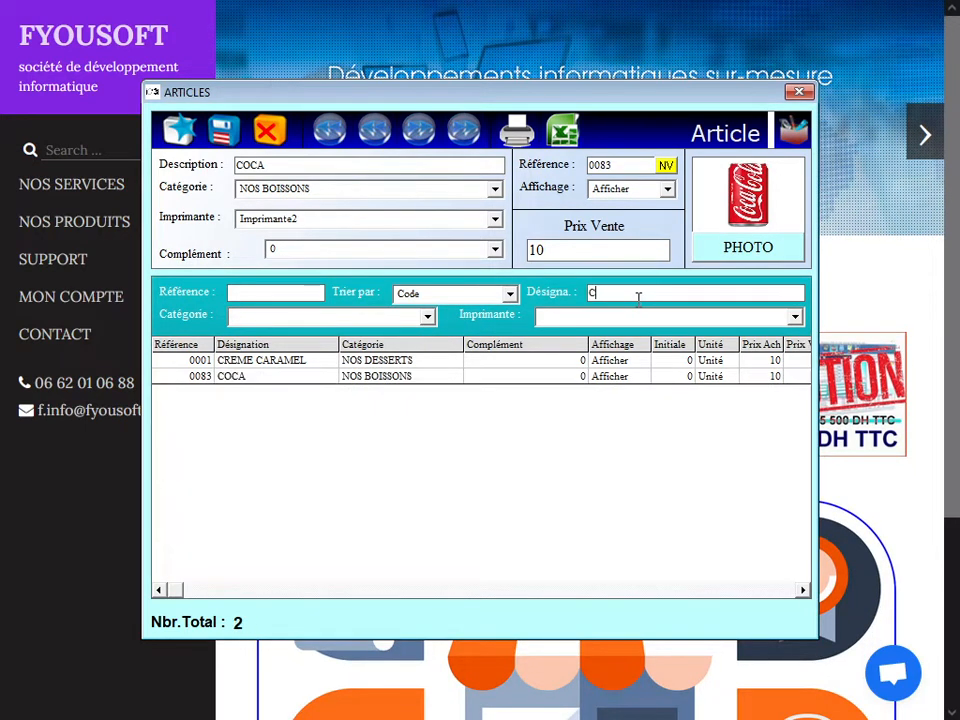
text(O)
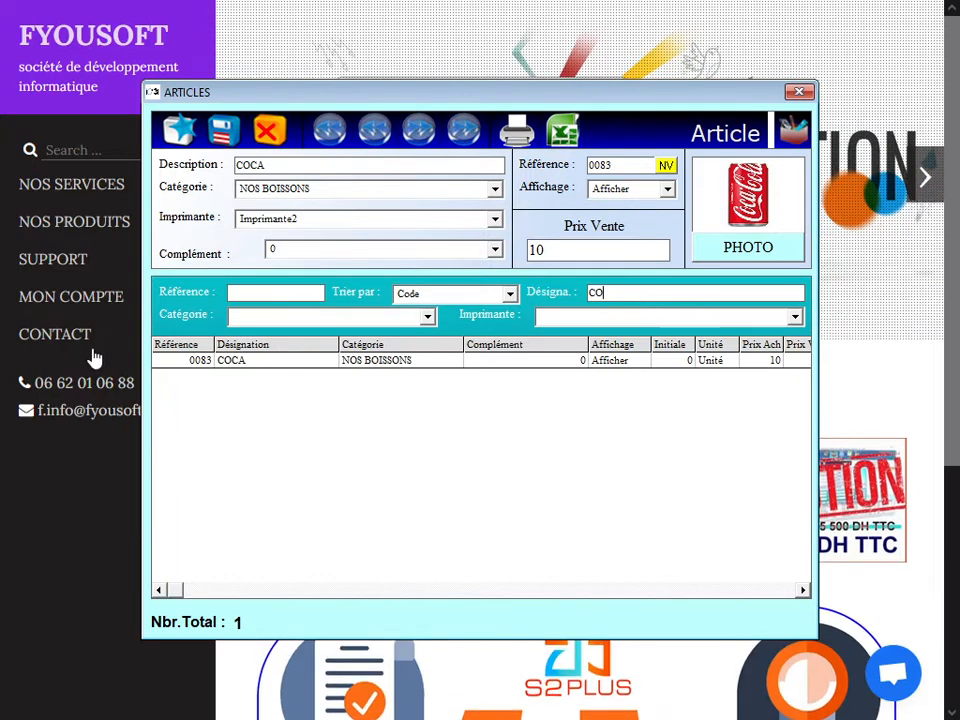
drag(634, 291, 581, 289)
click(266, 362)
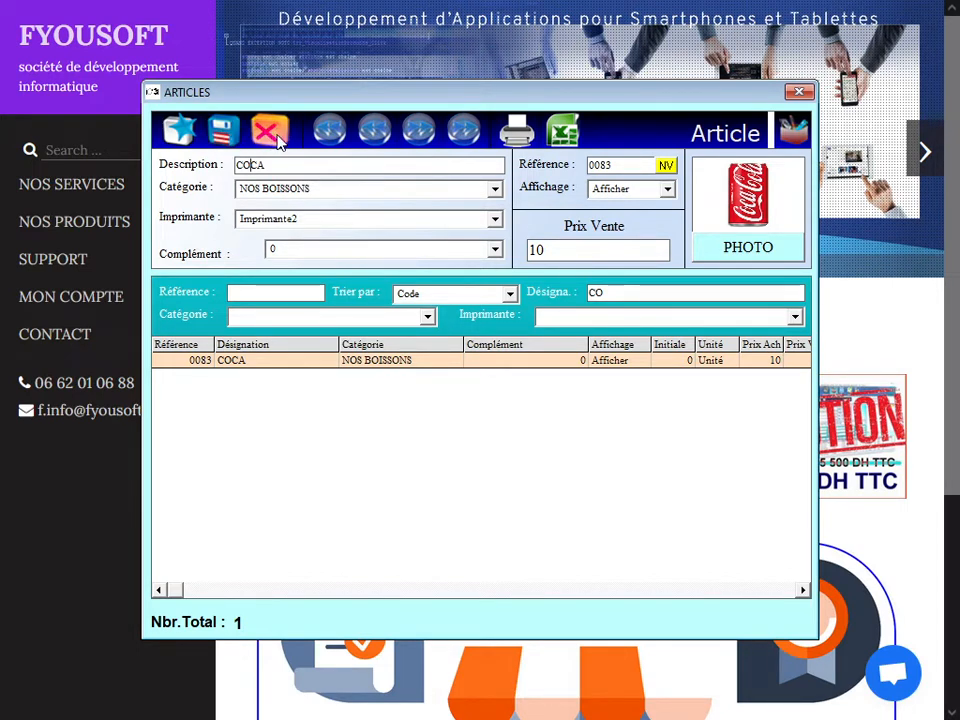
click(272, 134)
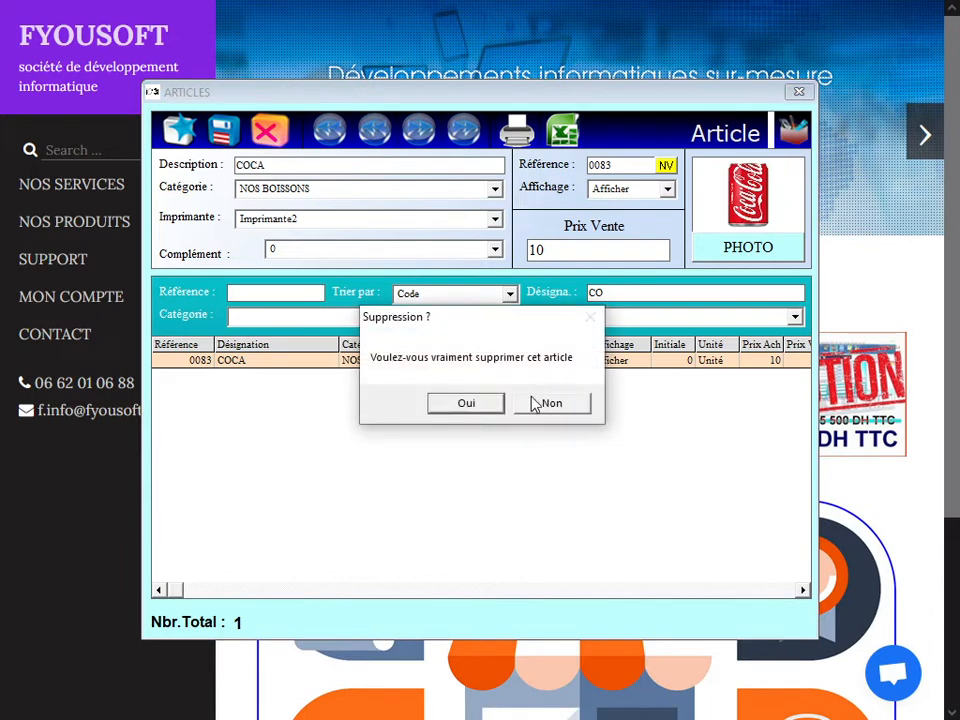
click(474, 407)
Step: Clear the designation filter to list all articles
click(633, 290)
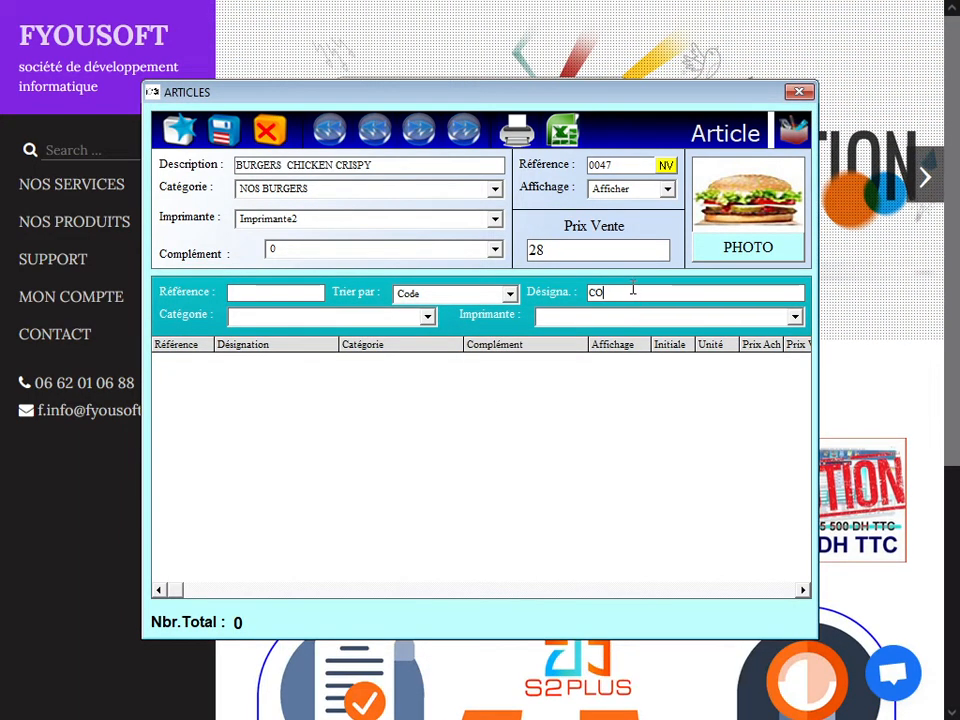
key(BackSpace)
key(BackSpace)
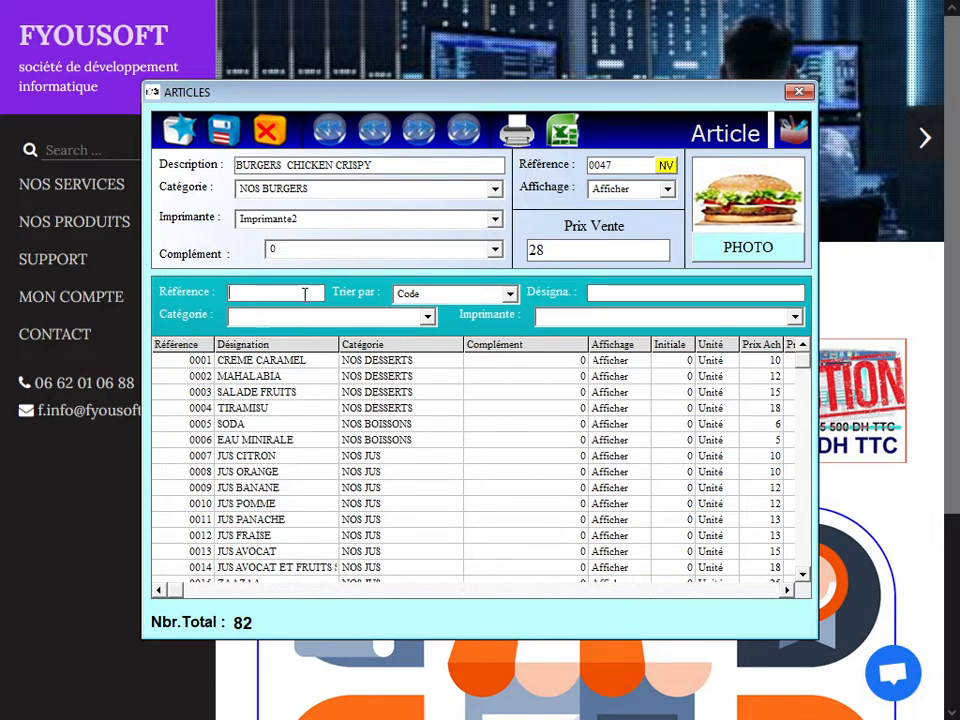
click(700, 295)
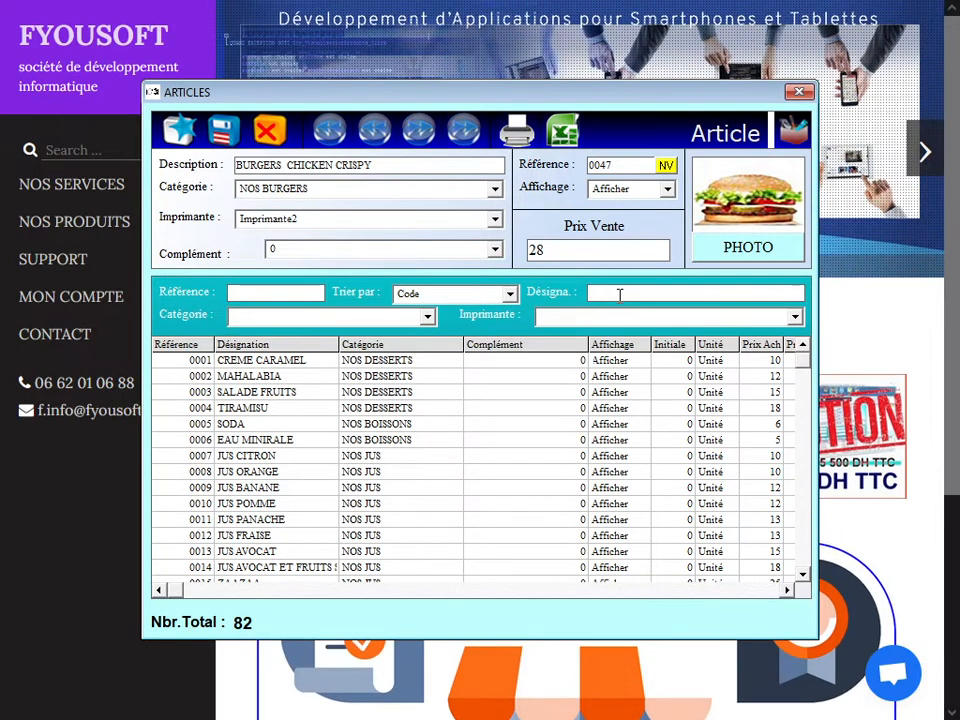
Step: Filter the list by NOS JUS, look through JUS CITRON, JUS BANANE and JUS PANACHE, and reset the category with Afficher tous
click(427, 316)
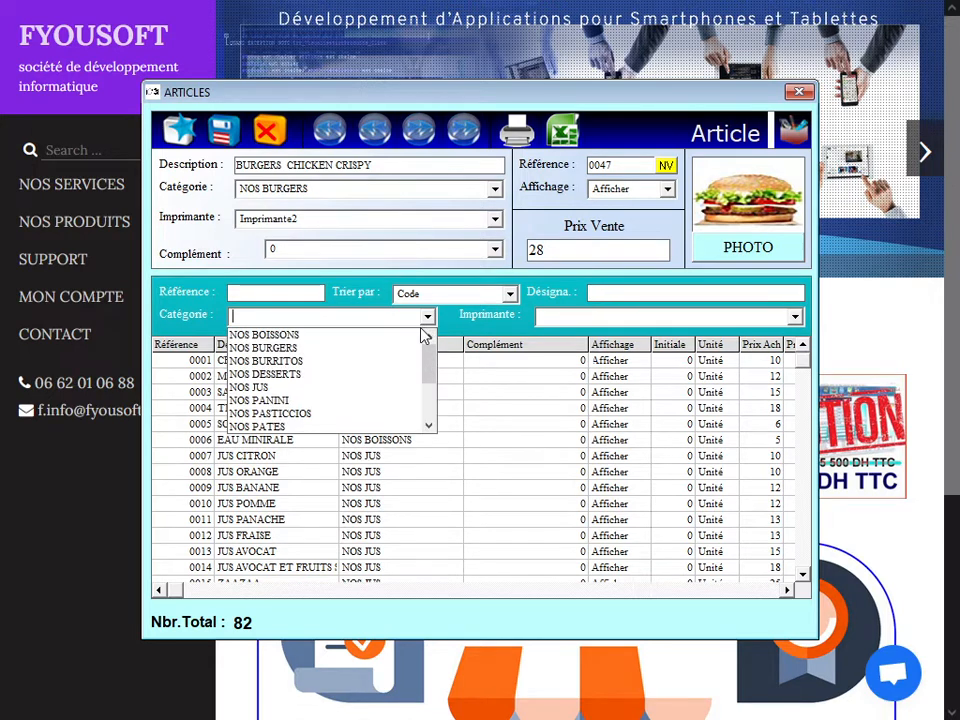
click(312, 387)
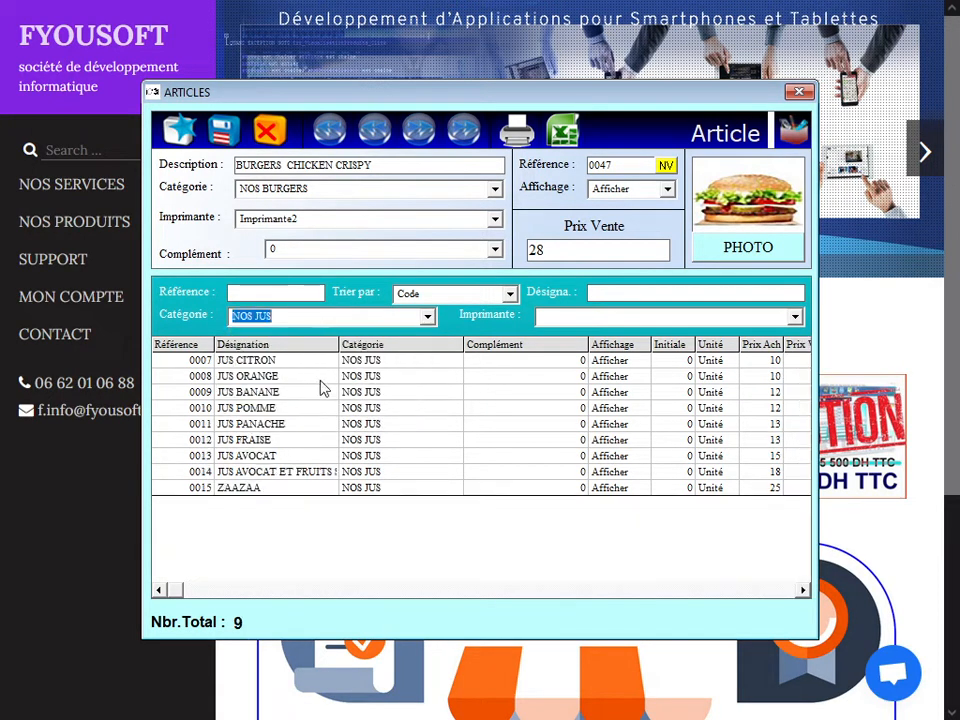
click(310, 366)
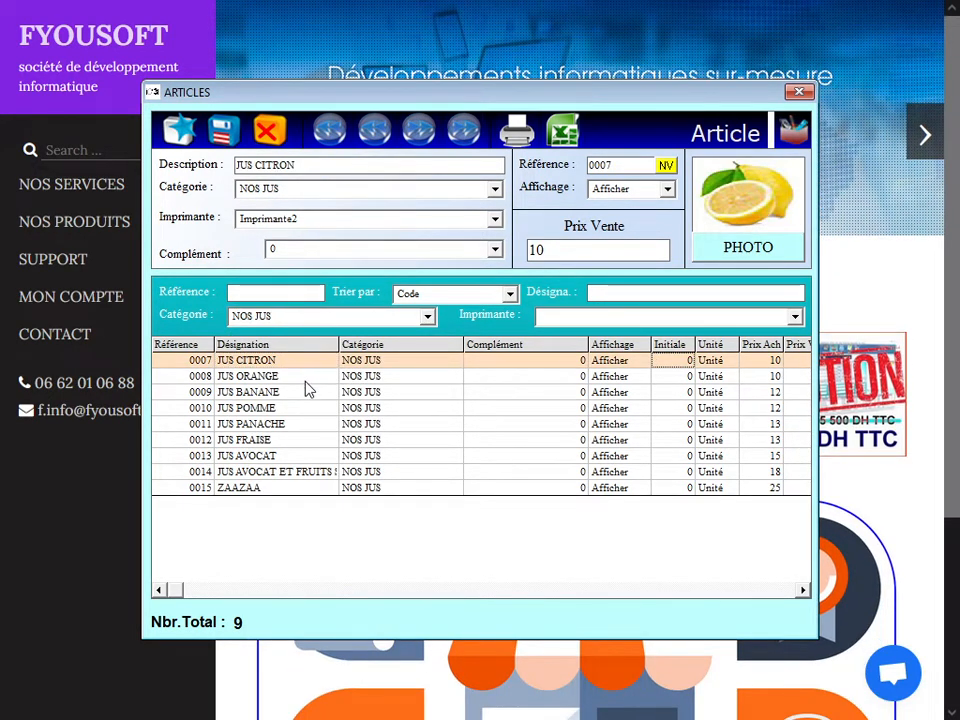
click(302, 393)
click(270, 425)
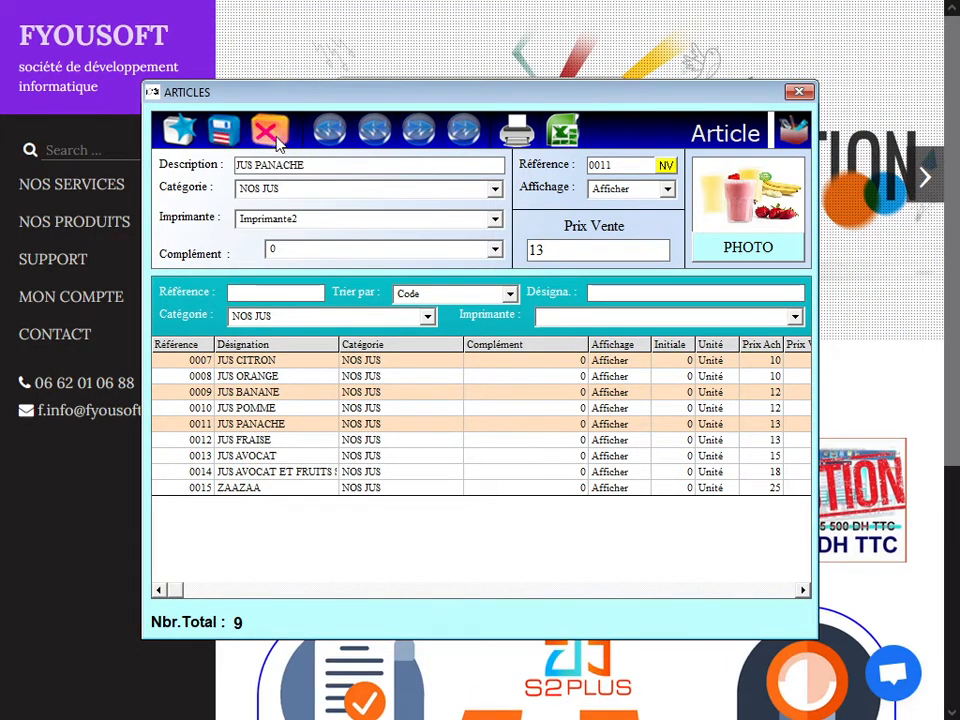
click(427, 316)
click(427, 426)
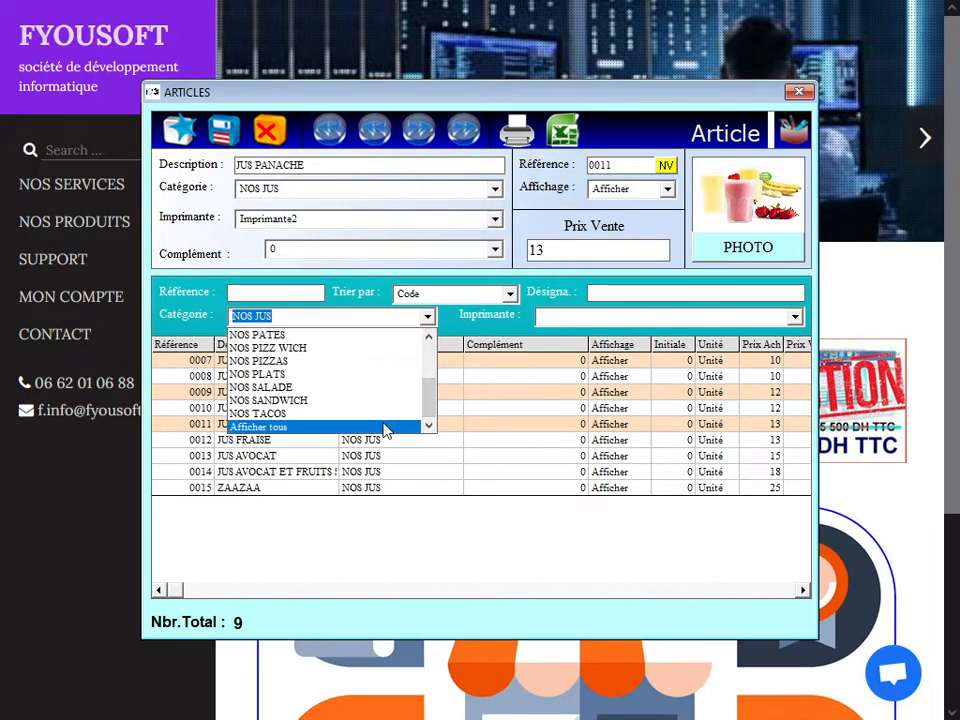
click(386, 427)
Step: Filter the article list by the designation SAL and load the SALADE NICOISE article
click(618, 293)
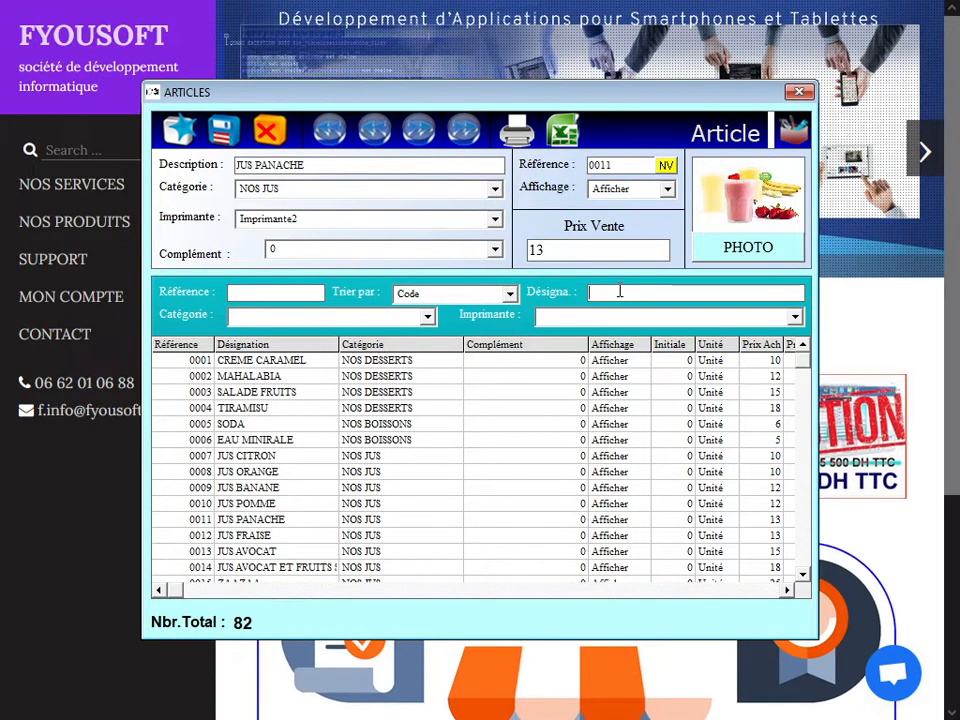
text(0)
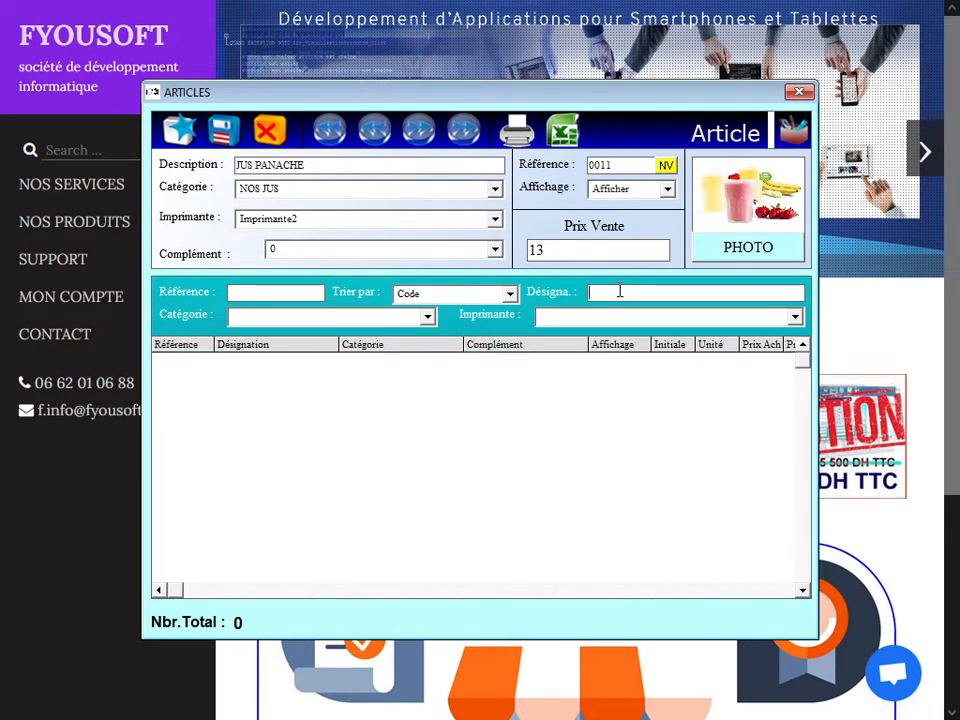
key(BackSpace)
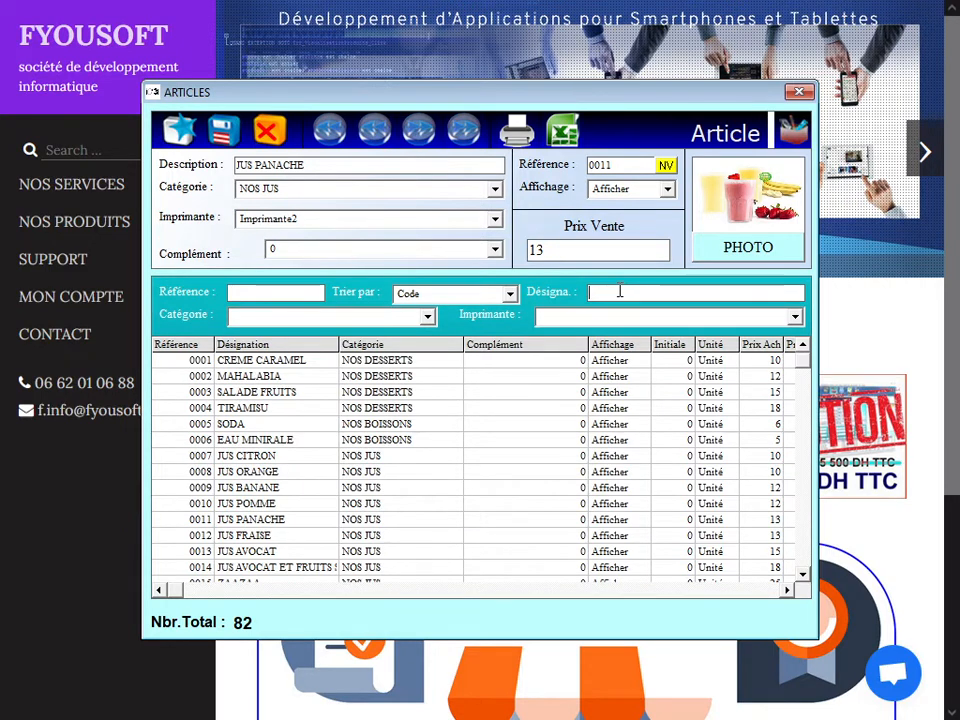
text(SA)
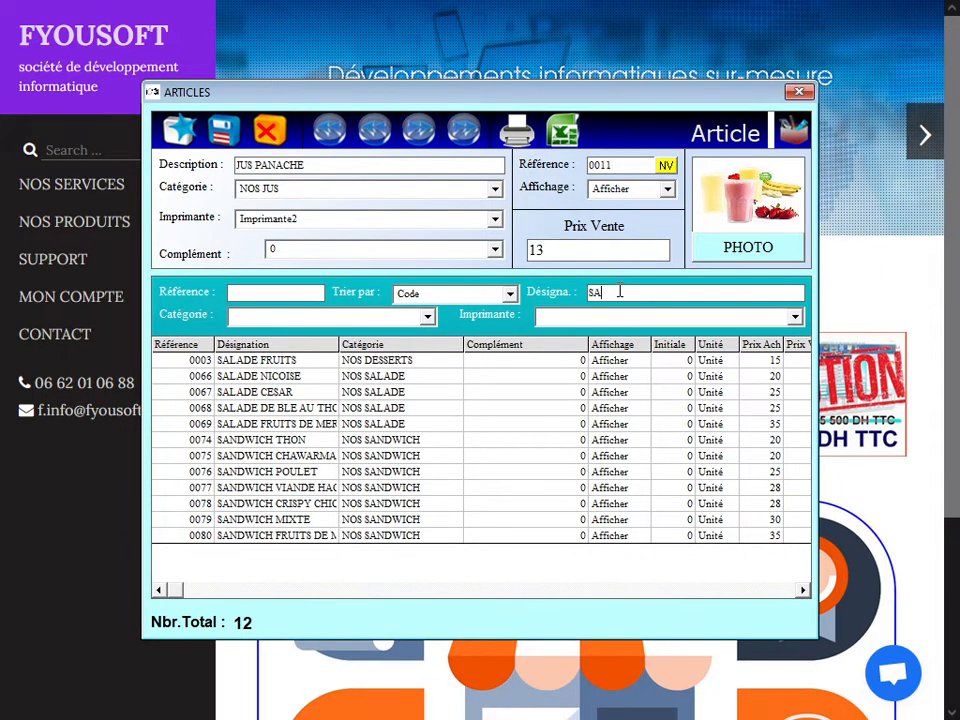
text(L)
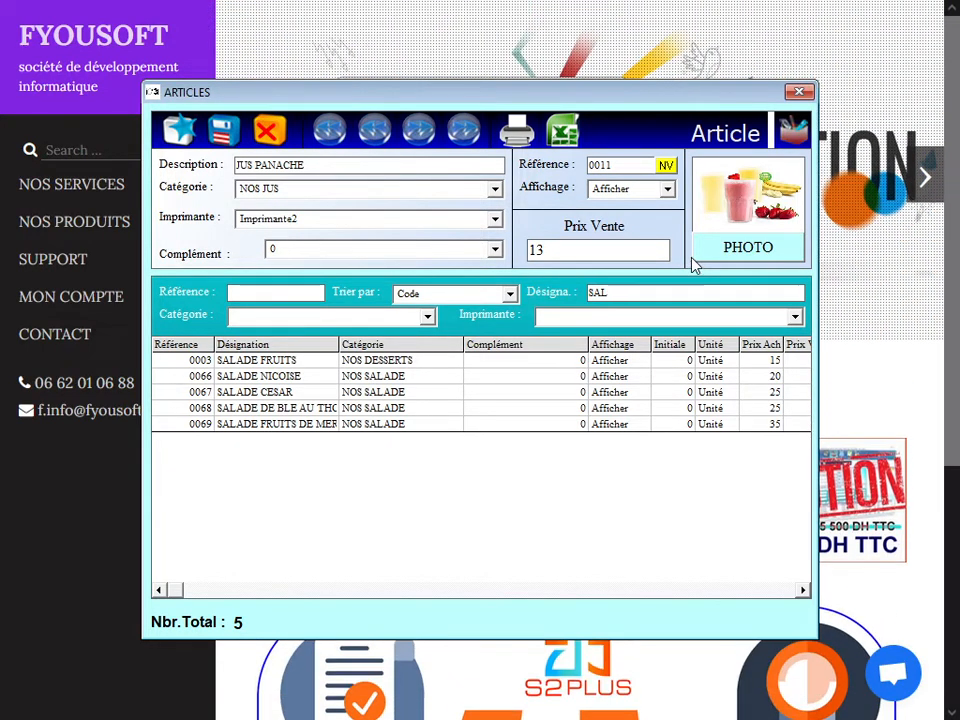
click(474, 380)
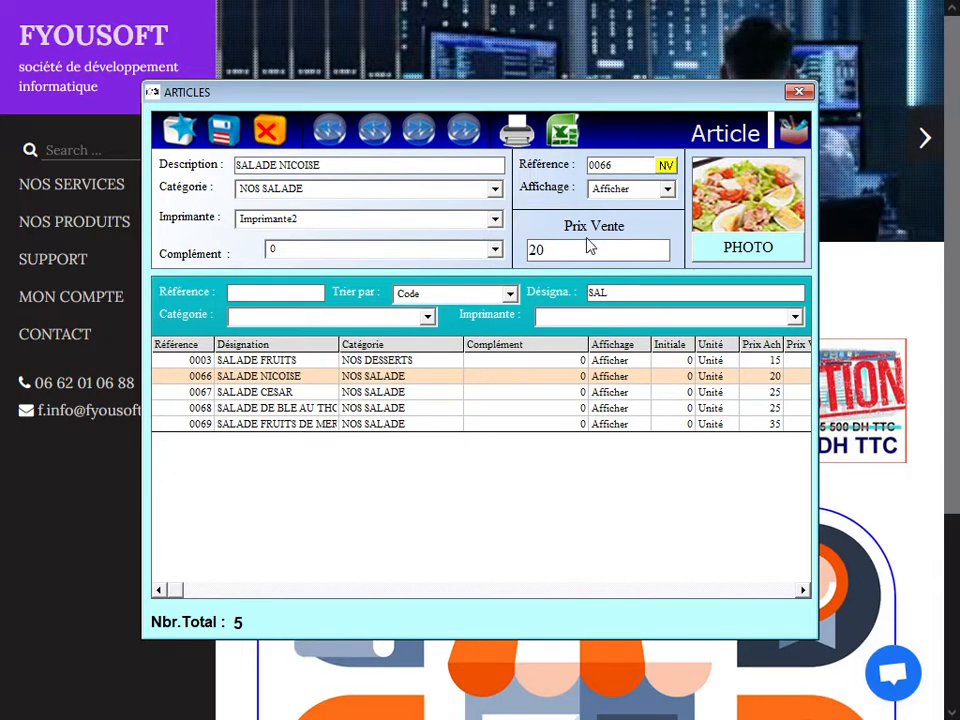
Step: Set the SALADE NICOISE article's sale price to 25, save the modification and close the articles window
double_click(564, 249)
text(25)
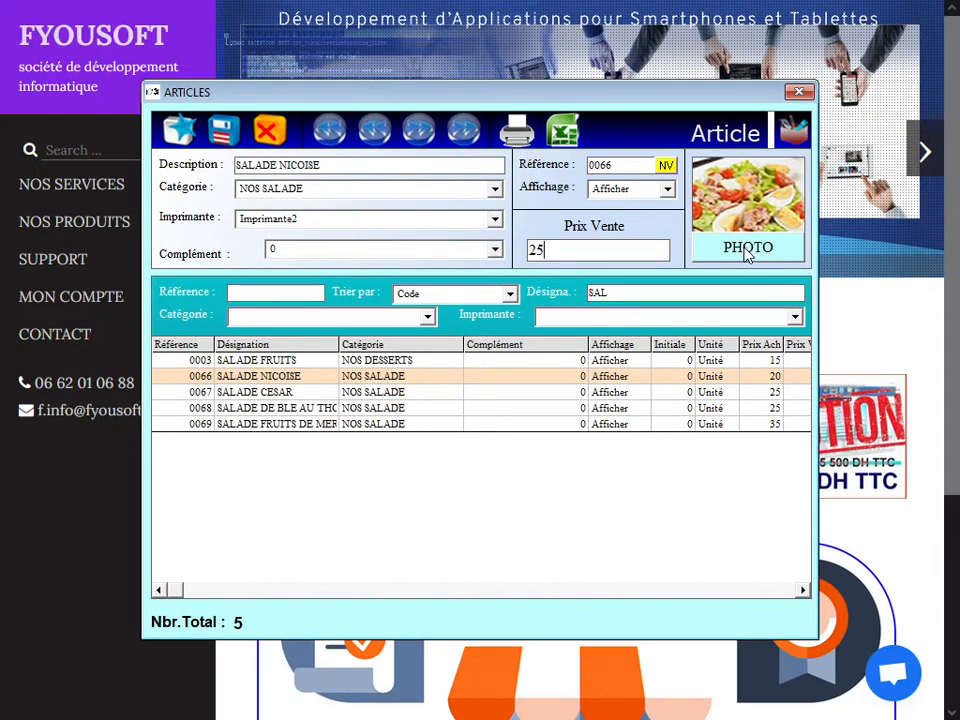
click(224, 131)
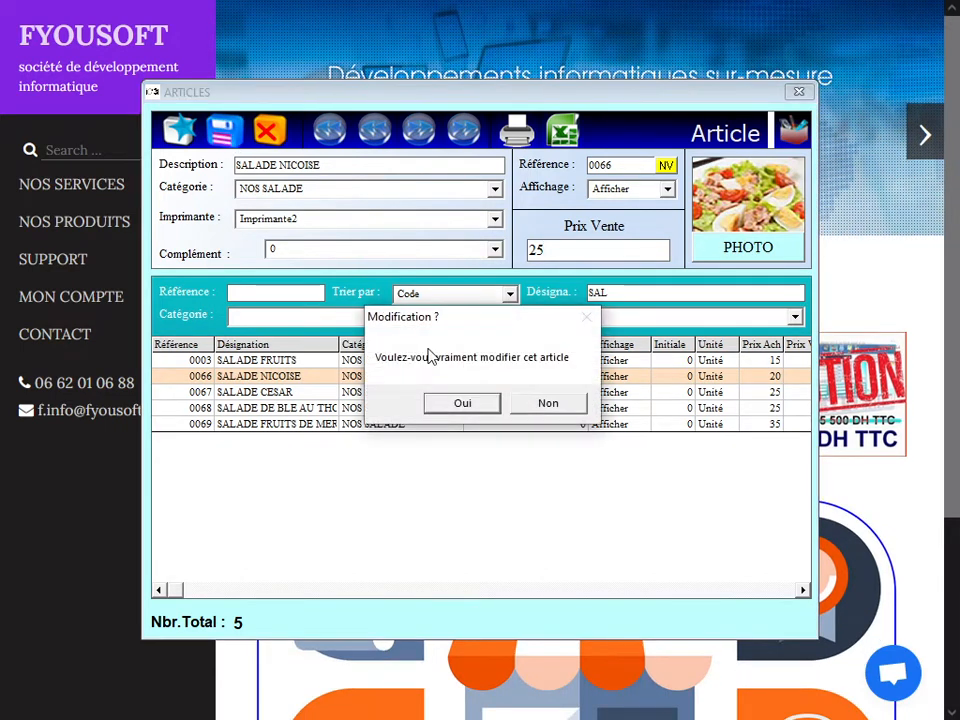
click(482, 403)
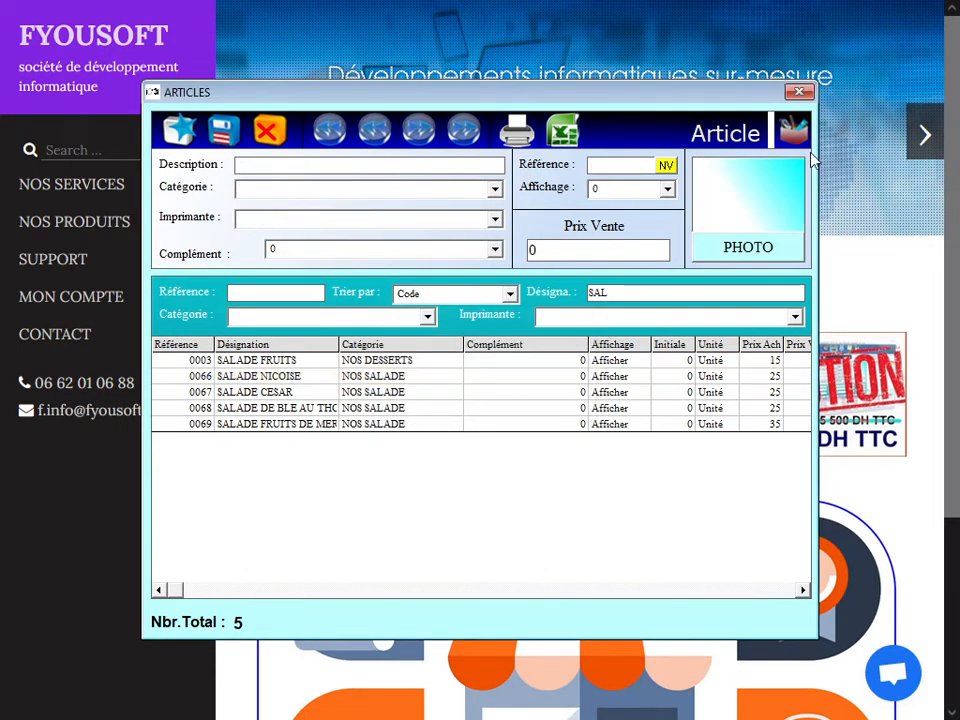
click(797, 93)
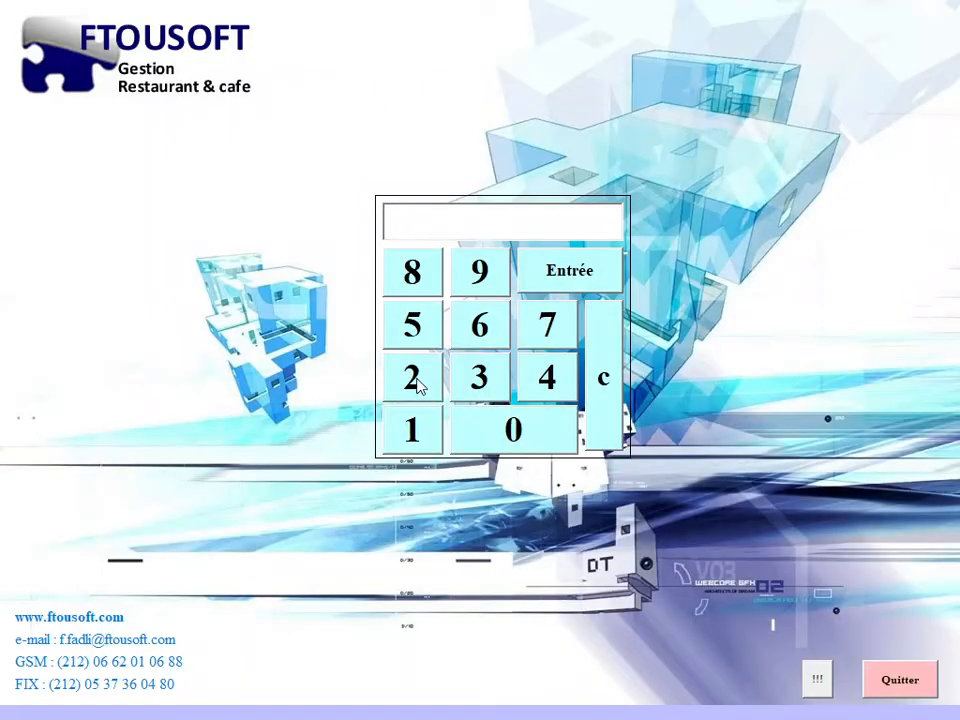
Step: Log in with the user's access PIN and open the MENU screen from the table plan
click(414, 380)
click(482, 431)
click(422, 390)
click(431, 426)
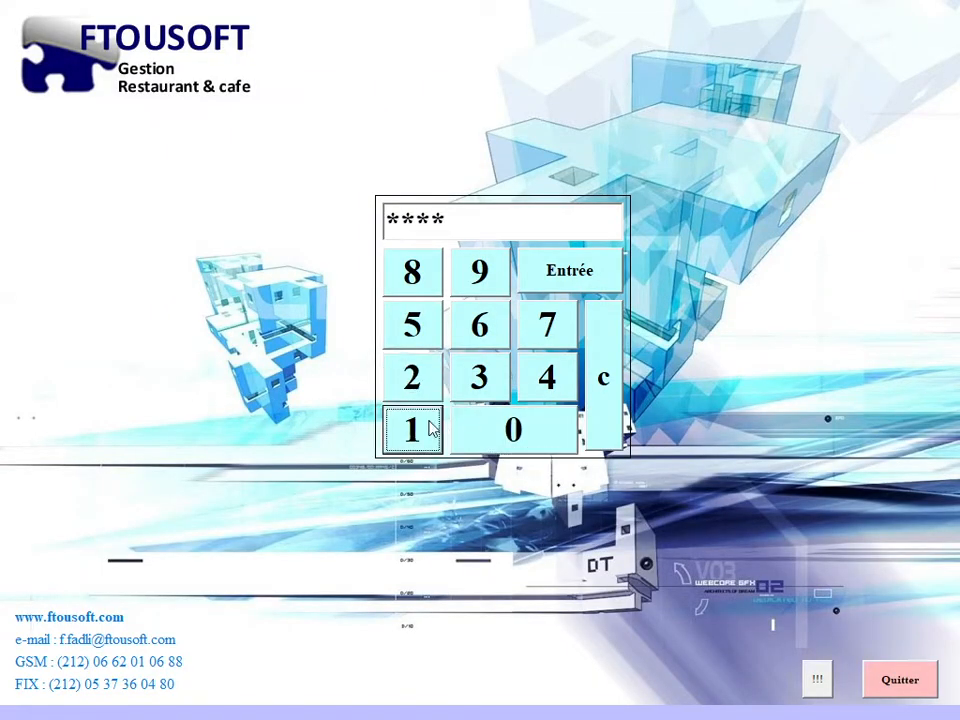
click(569, 272)
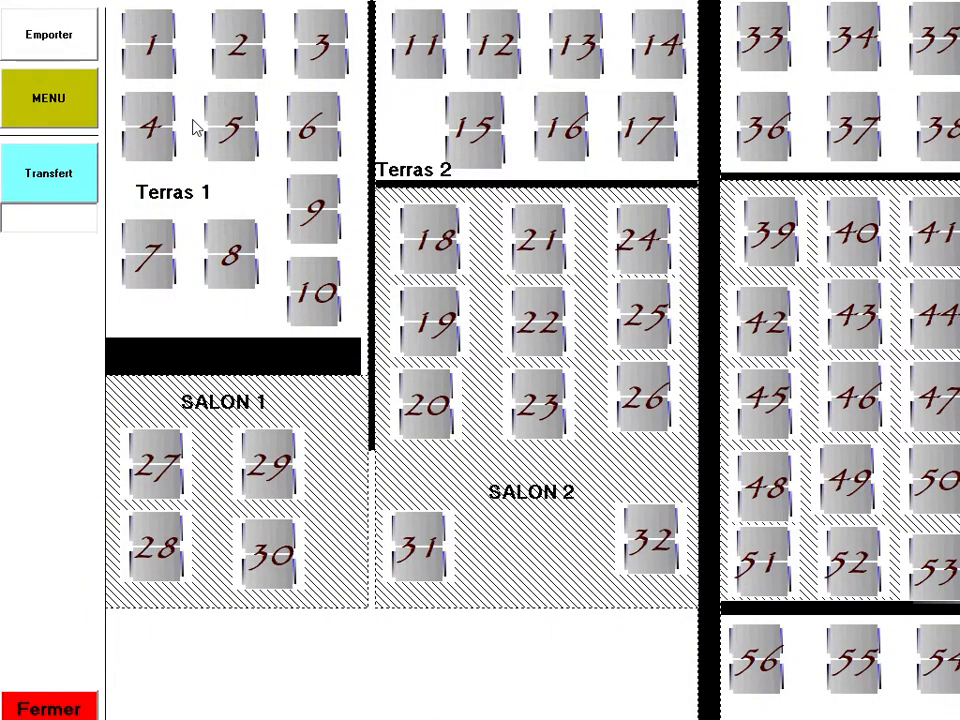
click(43, 100)
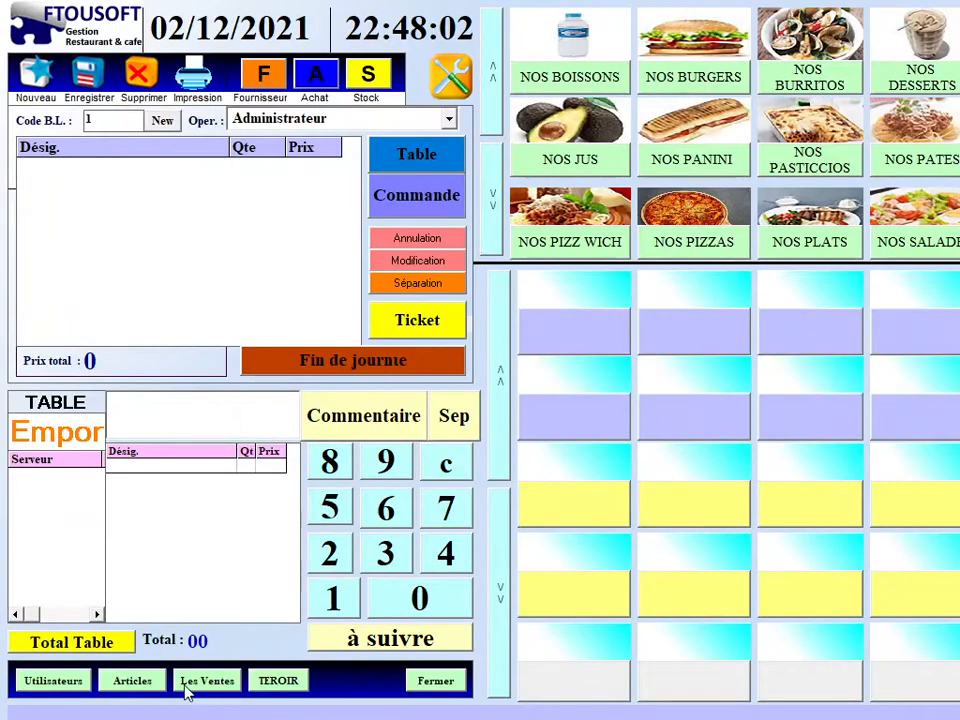
Step: Open the articles management window by entering the administrator PIN
click(137, 690)
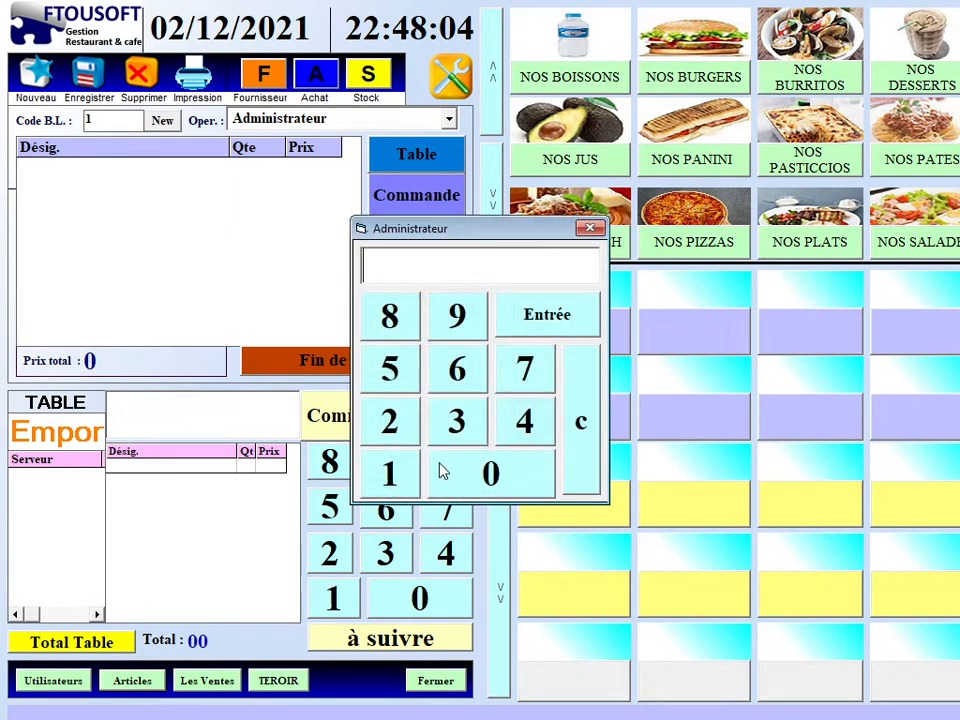
click(392, 430)
click(458, 479)
click(401, 432)
click(389, 474)
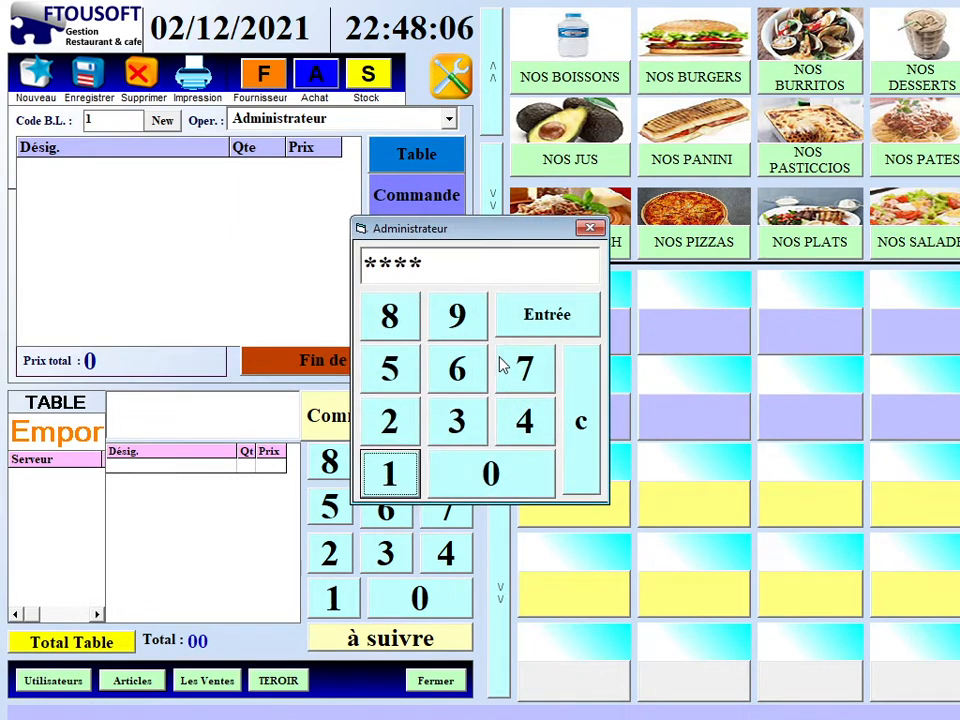
click(536, 324)
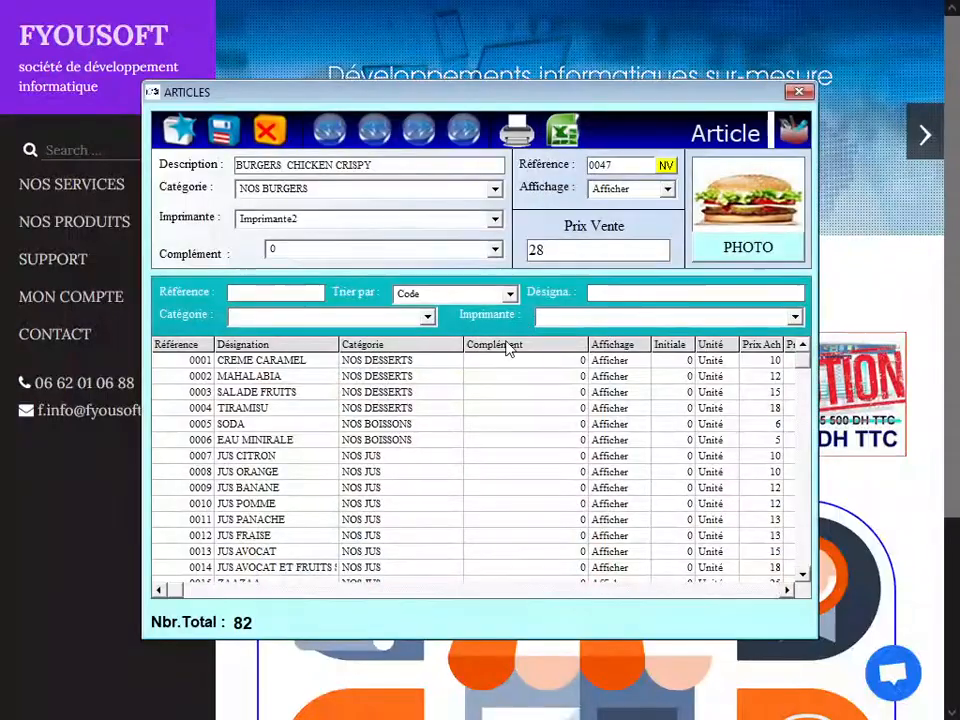
Step: Filter the article list by the category NOS BOISSONS, view EAU MINIRALE and load the SODA article
click(426, 318)
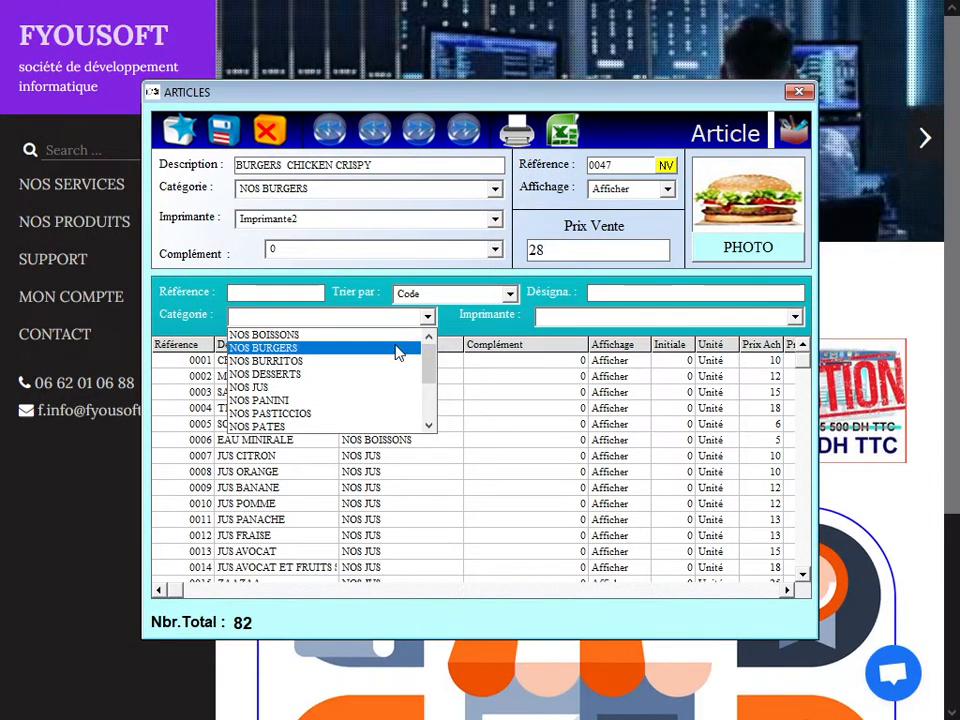
click(396, 341)
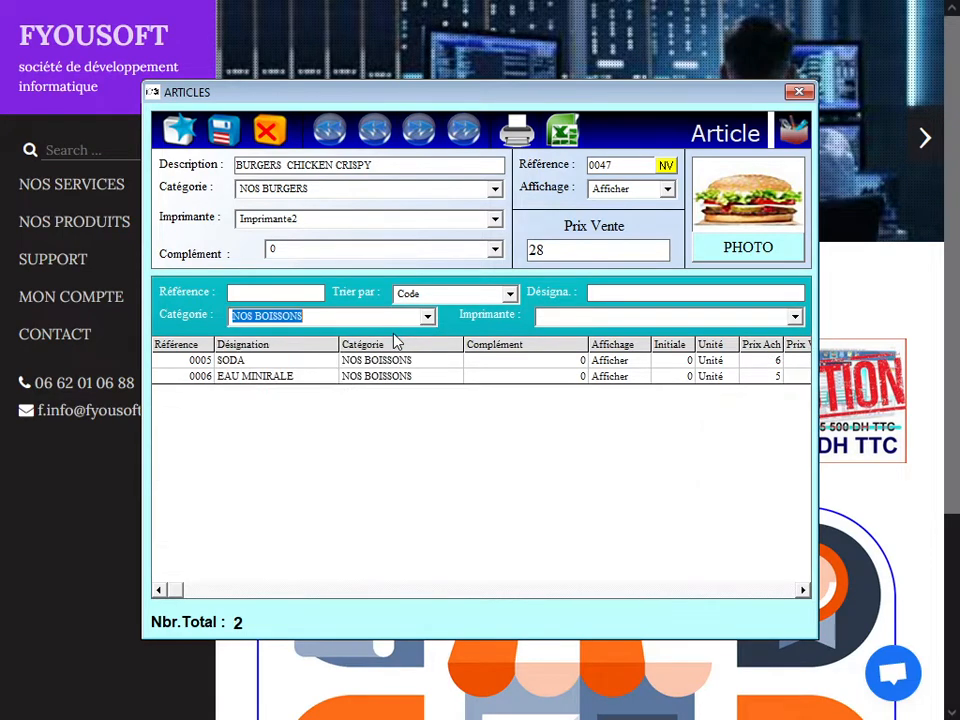
click(236, 361)
click(266, 378)
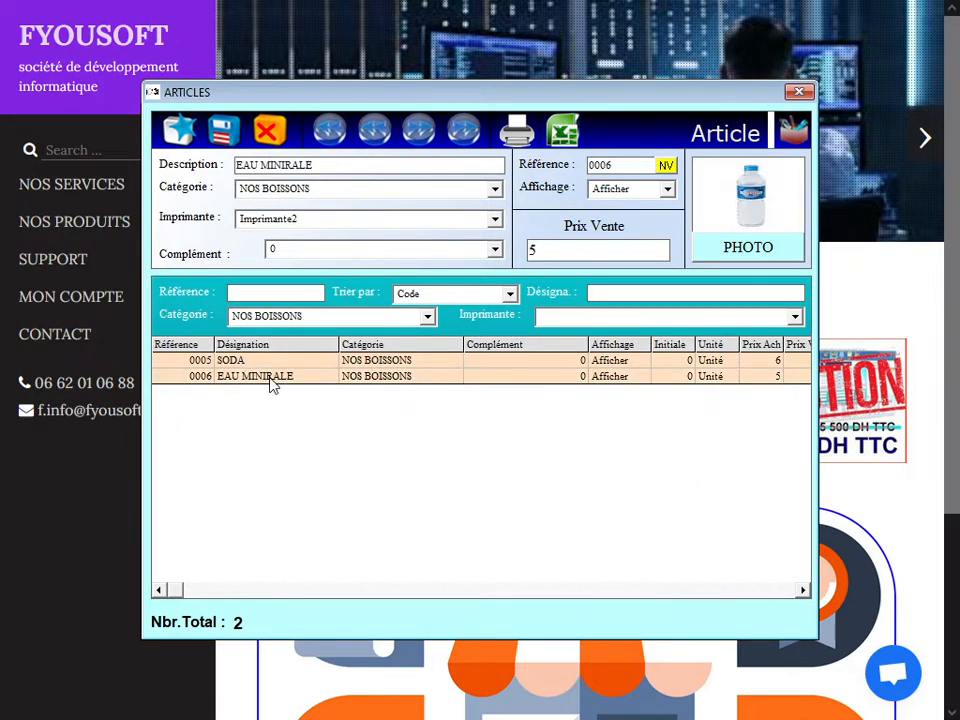
click(284, 364)
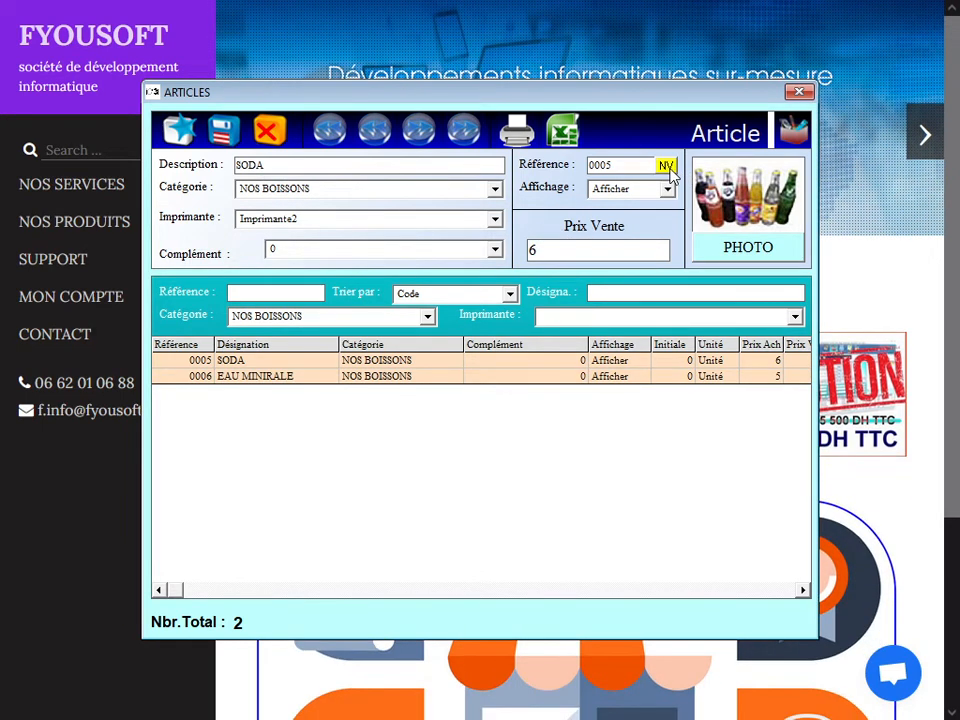
Step: Give the loaded SODA article a new reference and set its category to NOS BOISSONS PJ
click(666, 166)
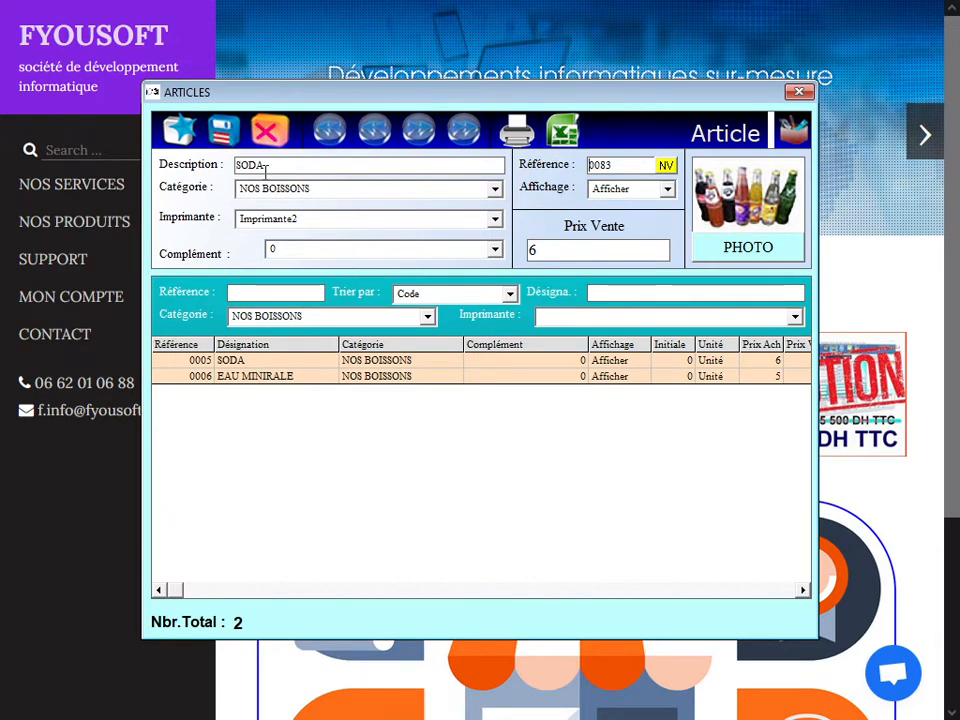
click(318, 188)
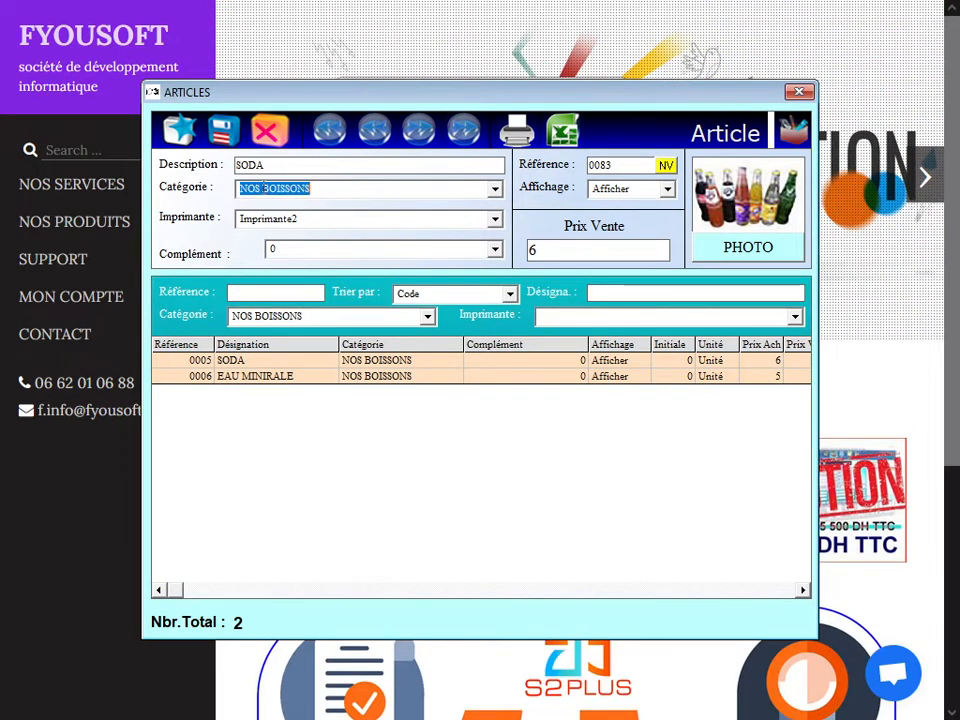
click(322, 188)
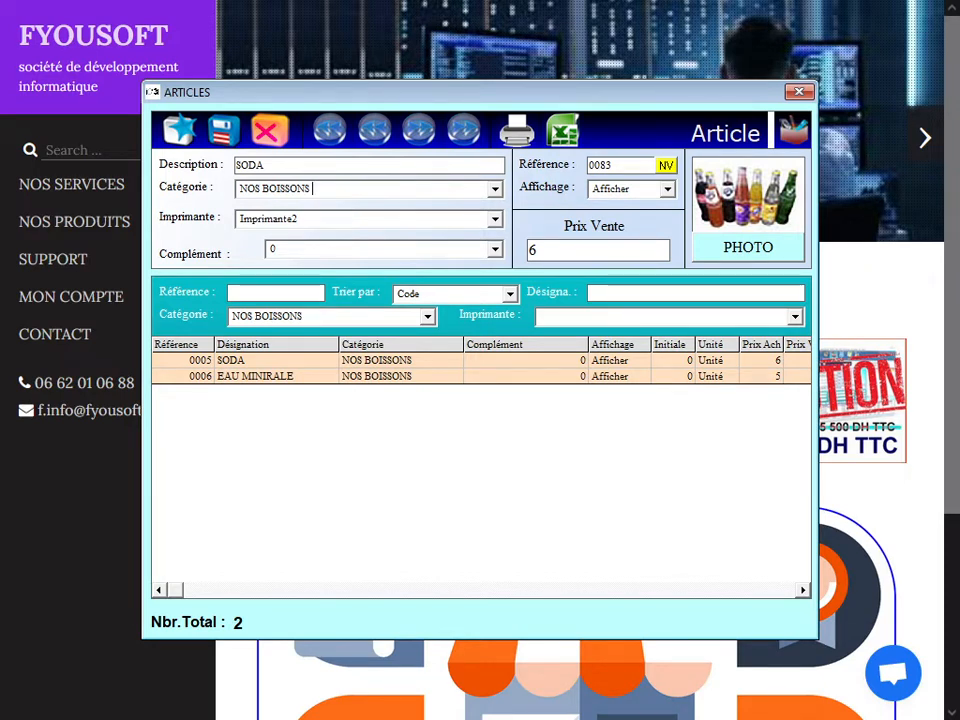
text(PJ)
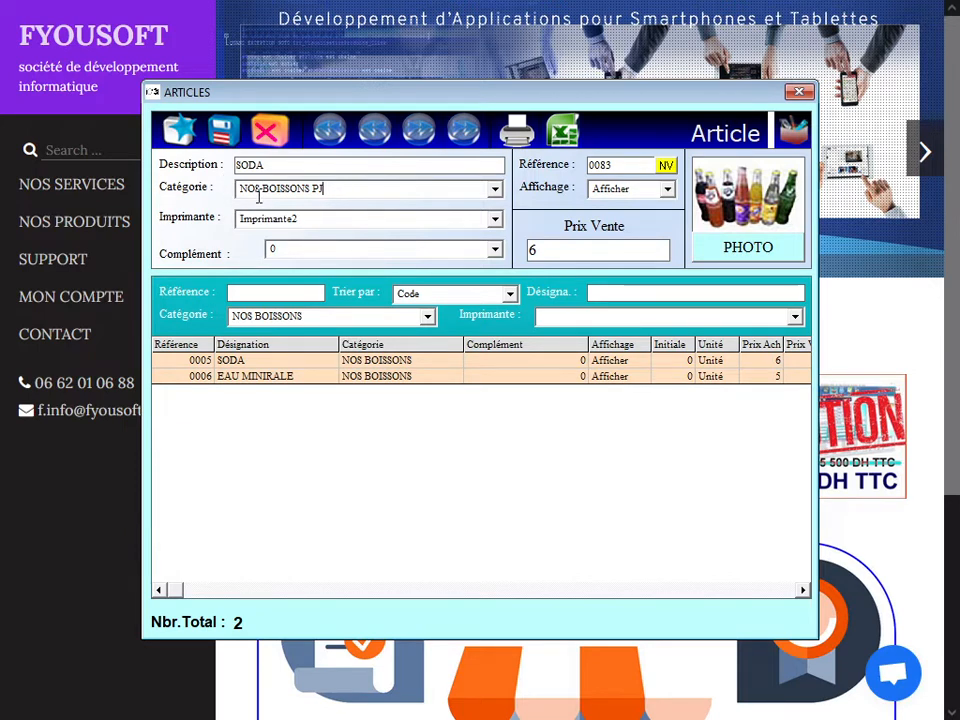
Step: Set the new SODA article's sale price to 0 and its display to Non Afficher, and save it
double_click(612, 165)
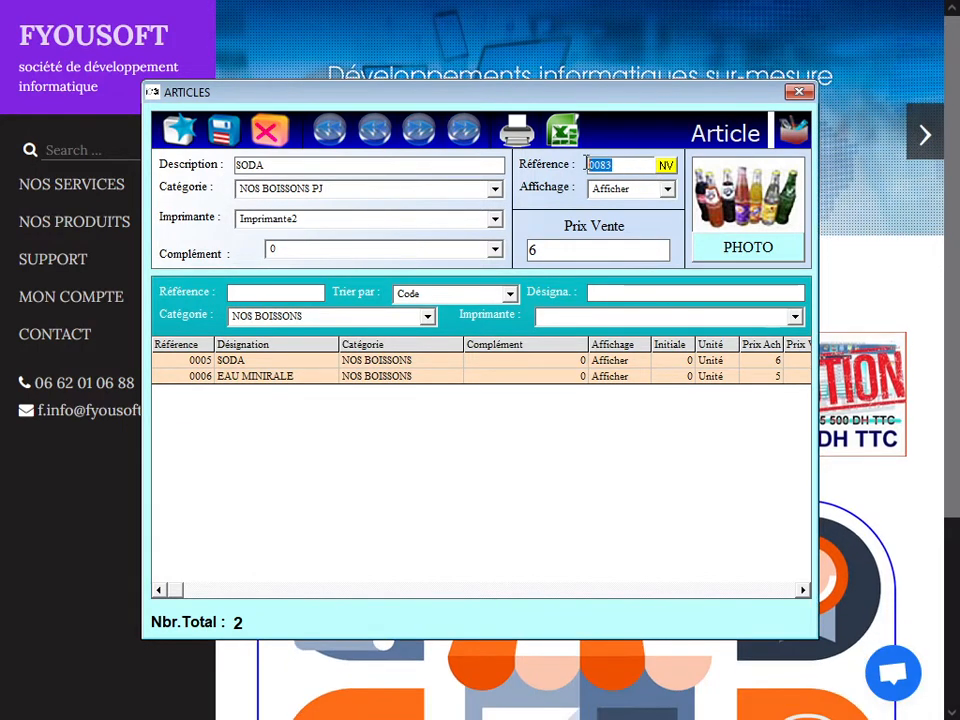
double_click(546, 250)
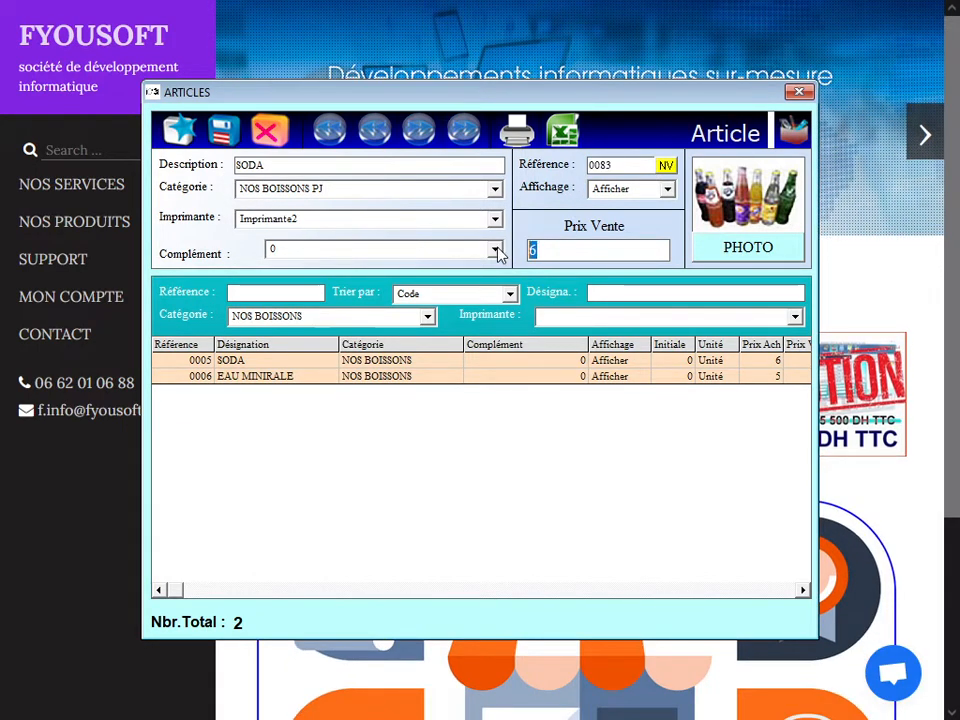
text(0)
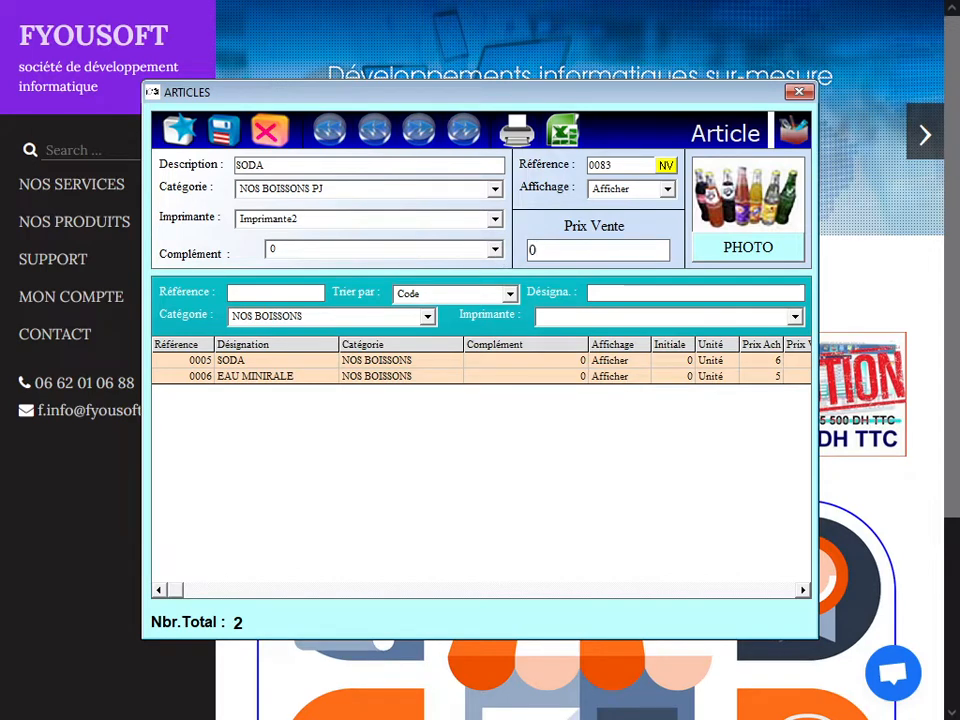
click(666, 188)
click(630, 219)
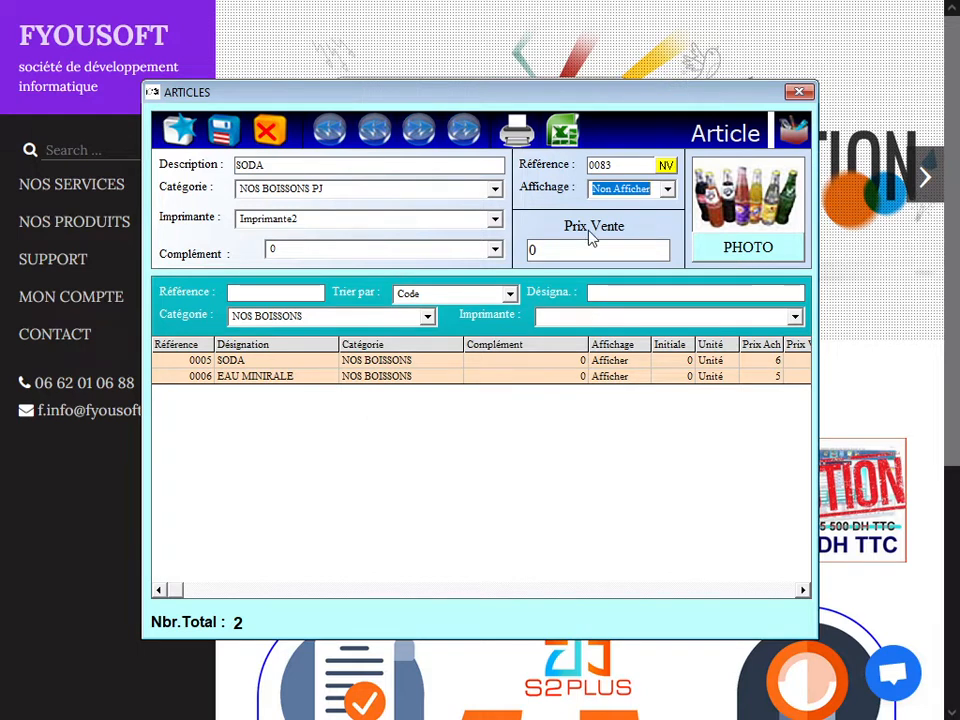
click(229, 140)
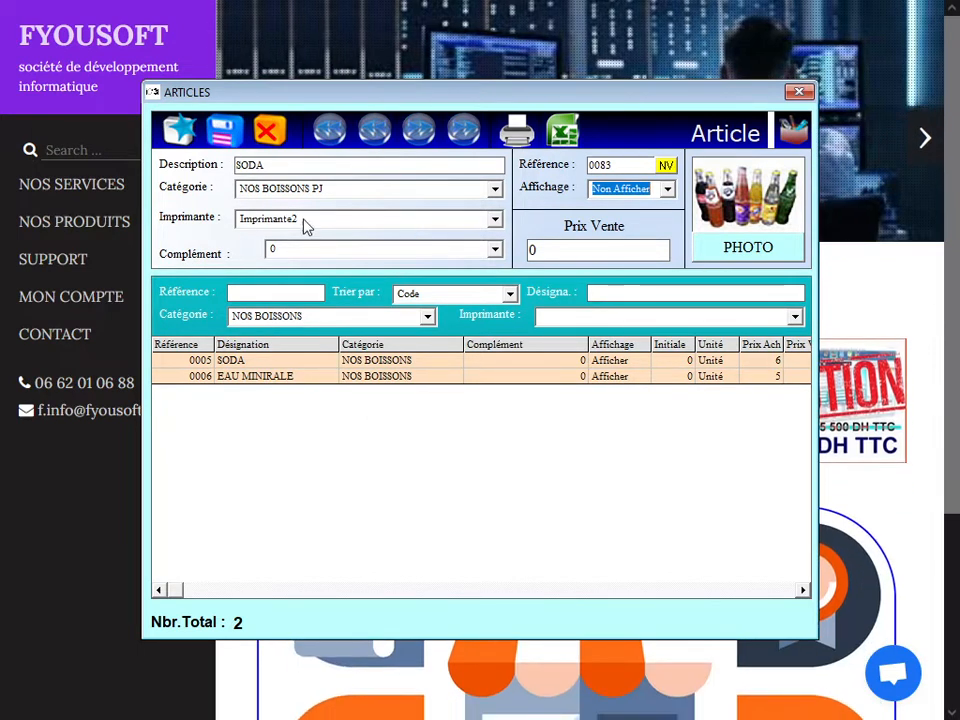
Step: Filter the article list by the category NOS BOISSONS PJ and load its SODA article
click(428, 317)
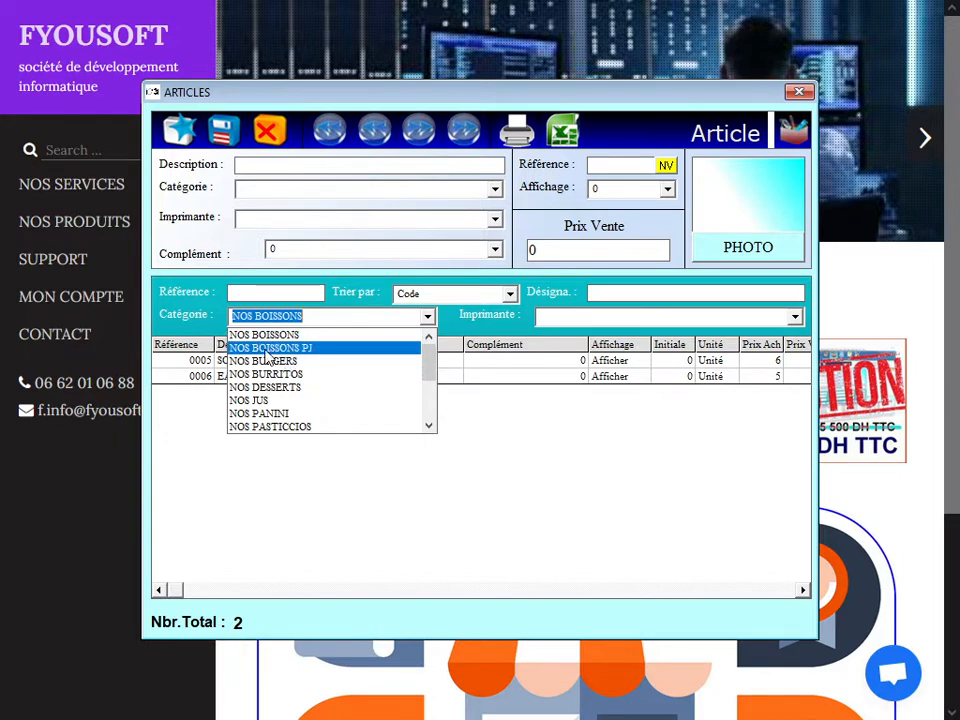
click(313, 349)
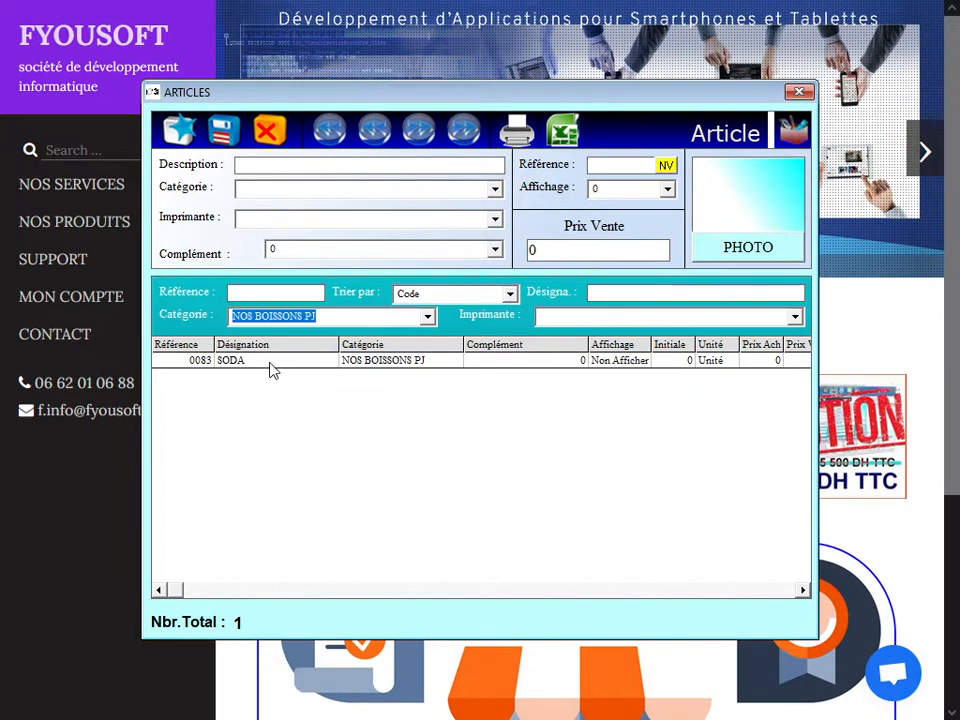
click(398, 362)
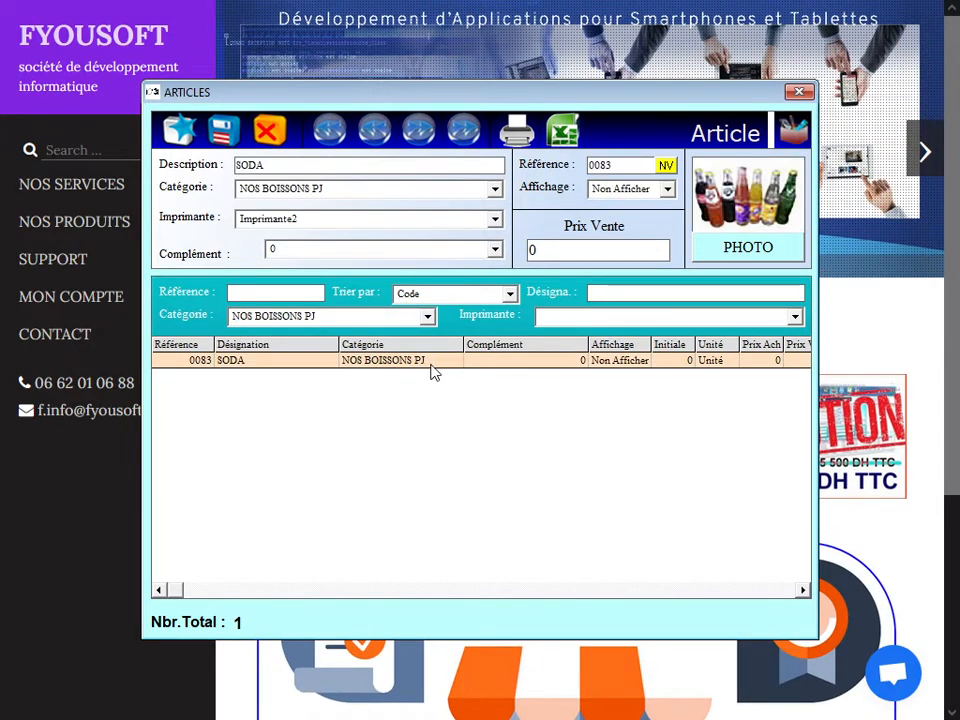
Step: Create a CAFE article from the loaded SODA by changing the description and assigning a new reference, and save it
double_click(279, 166)
text(C)
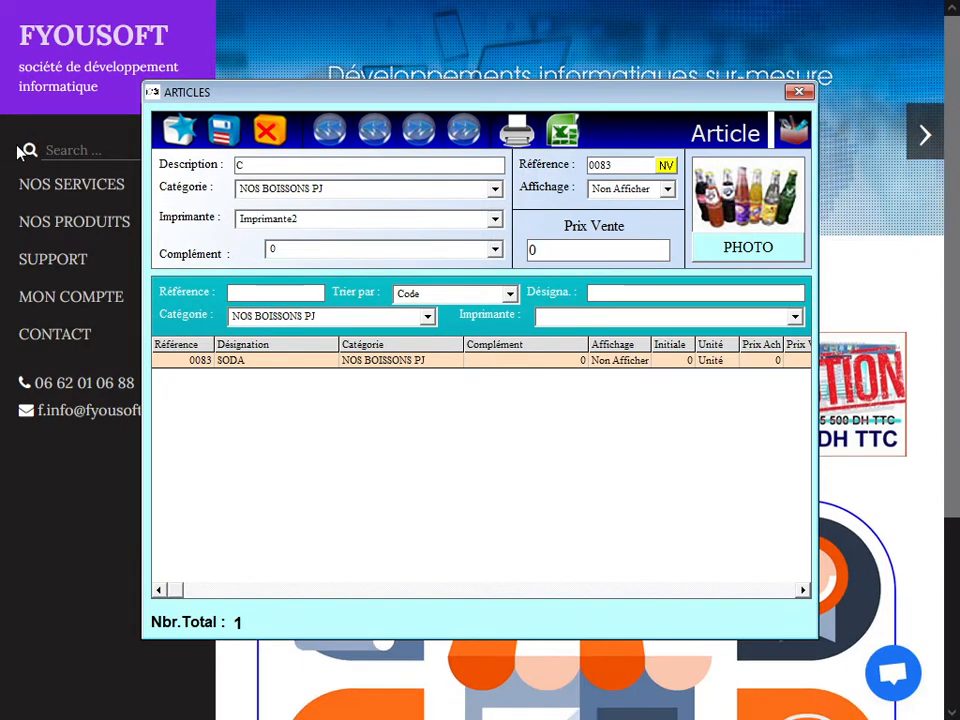
text(AFE)
click(665, 166)
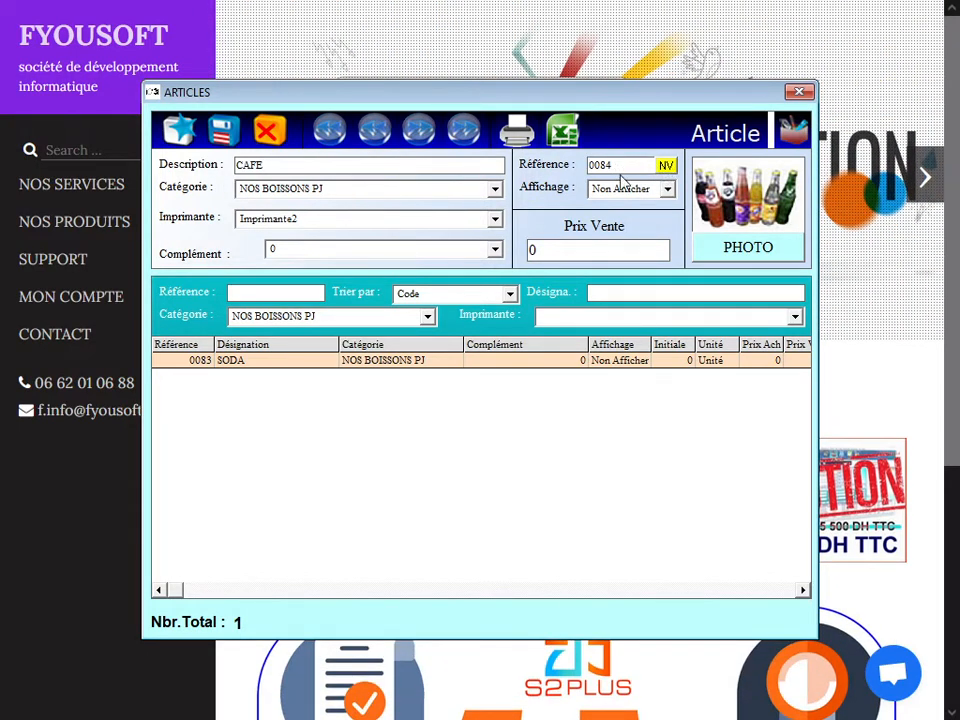
click(533, 250)
click(222, 135)
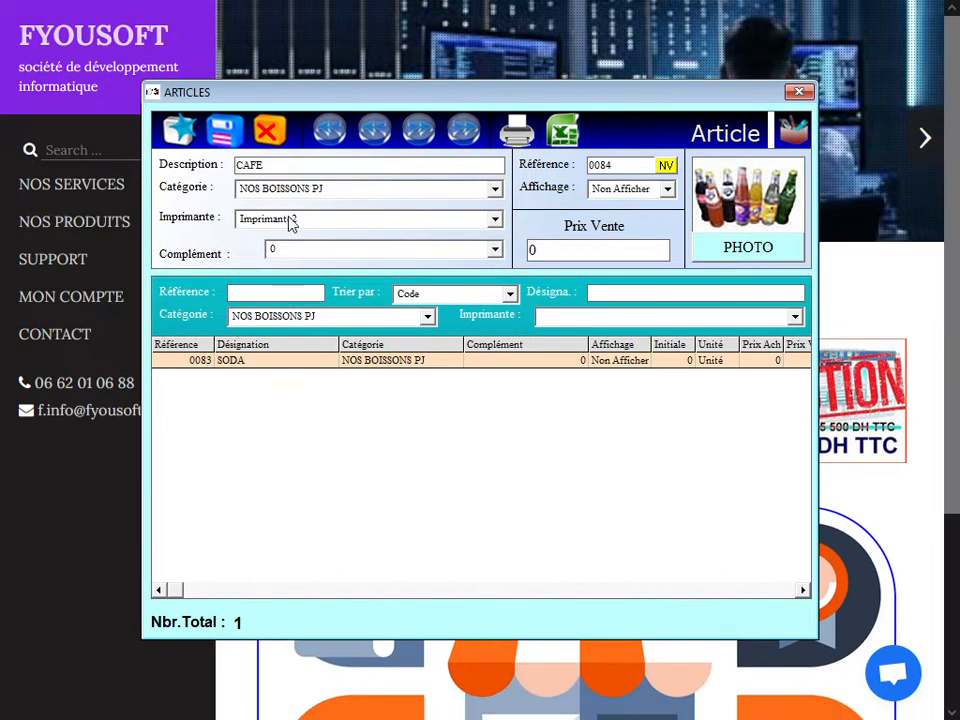
Step: Load the CAFE article, replace its description with LAIT and assign a new reference
click(285, 376)
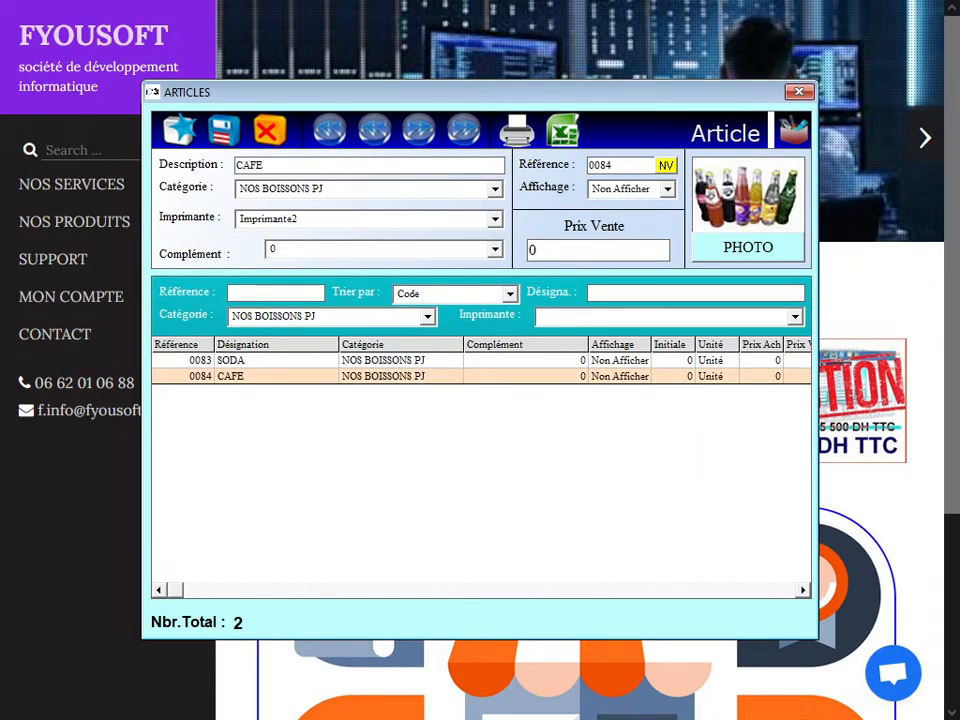
text(CREME)
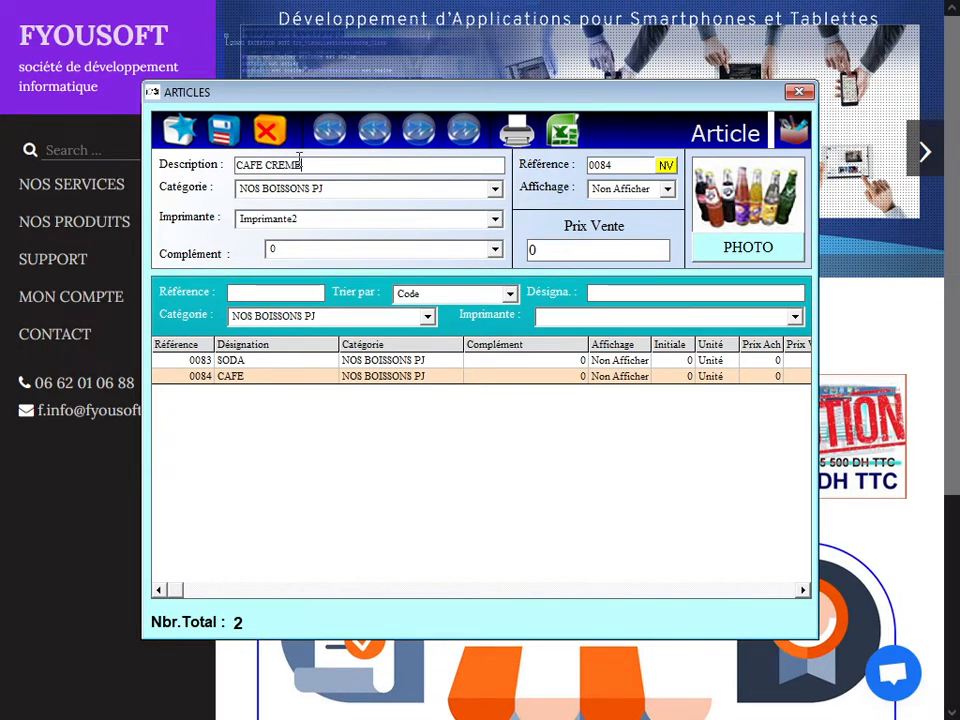
drag(299, 160, 213, 168)
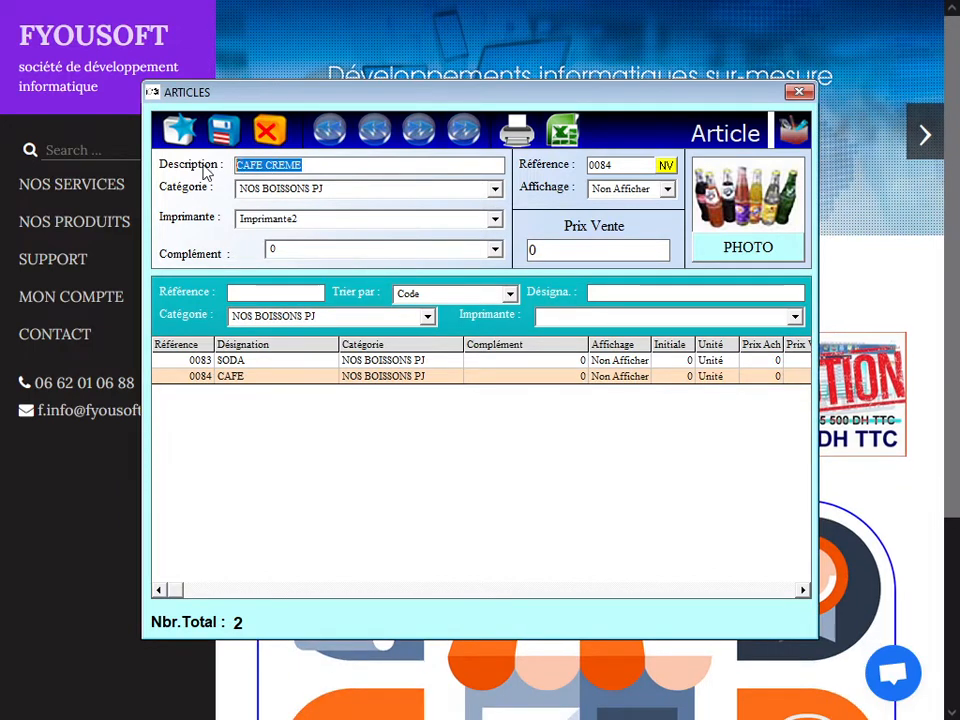
text(LAIT)
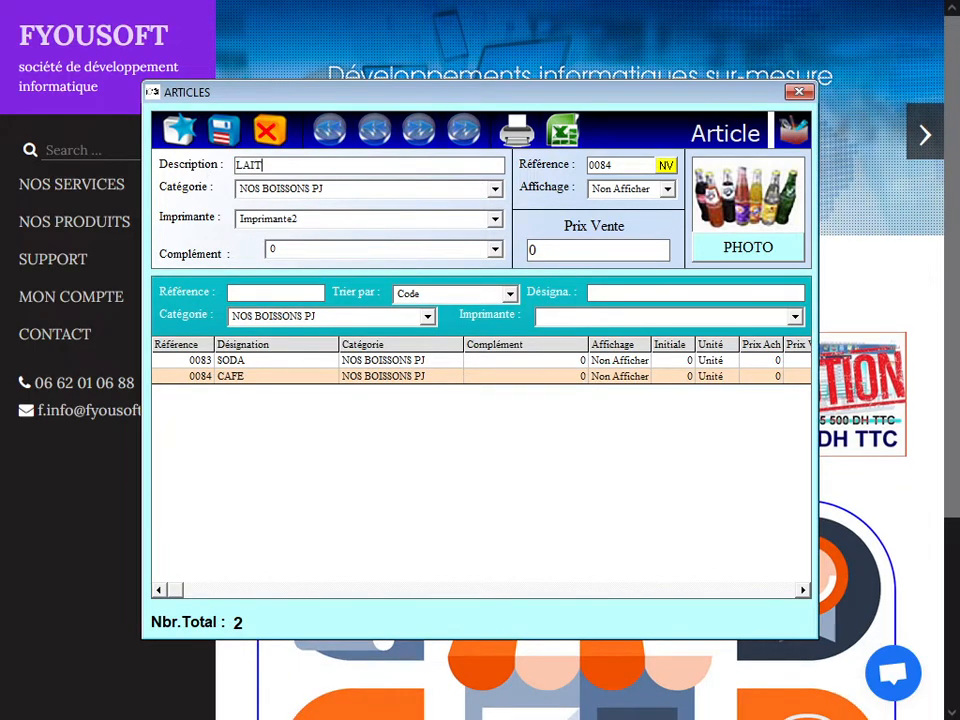
click(666, 167)
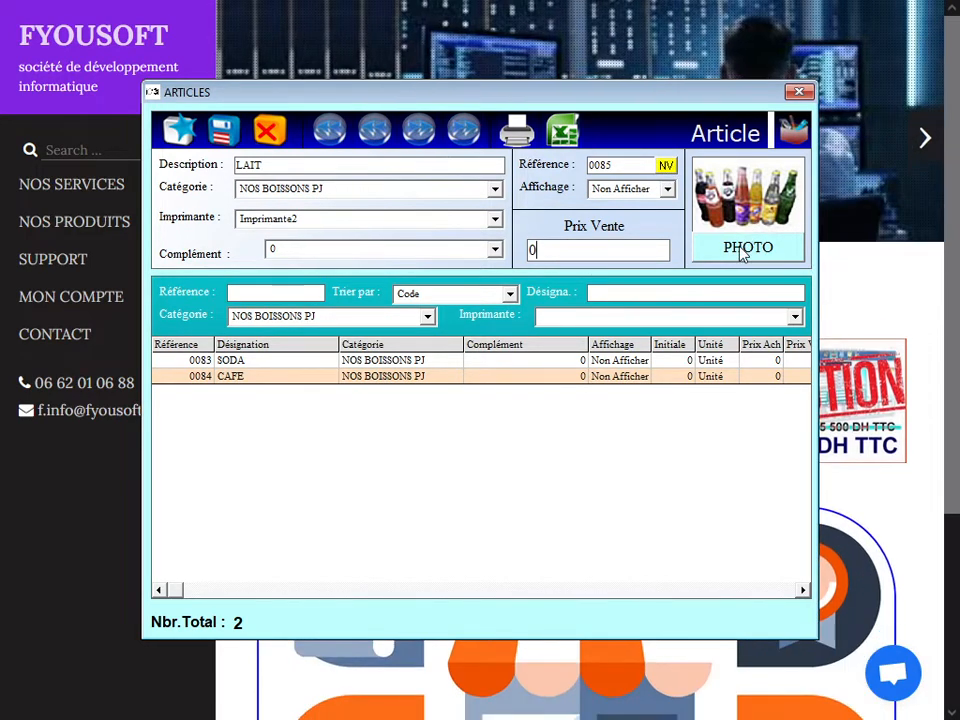
Step: Choose LAIT.jpg as the LAIT article's photo and save the article
click(745, 250)
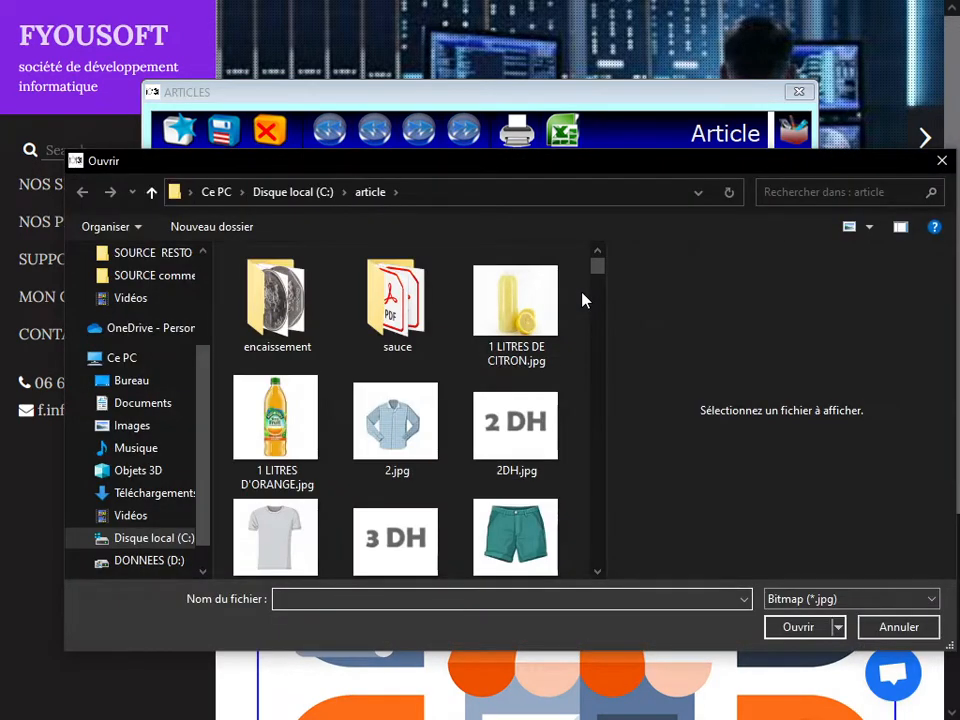
text(LA)
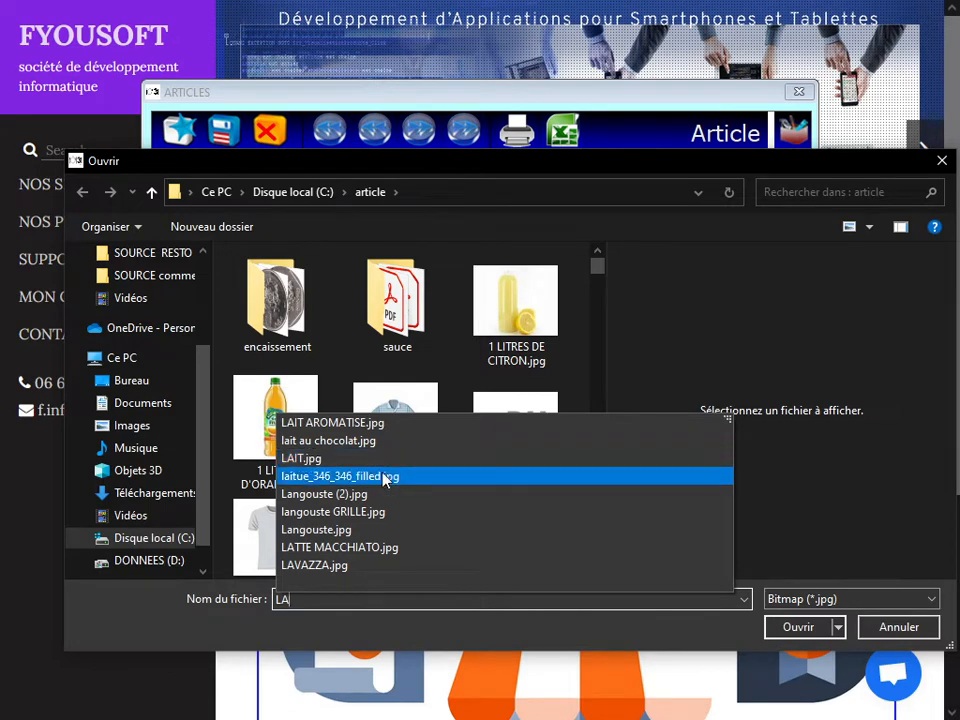
click(320, 458)
click(798, 627)
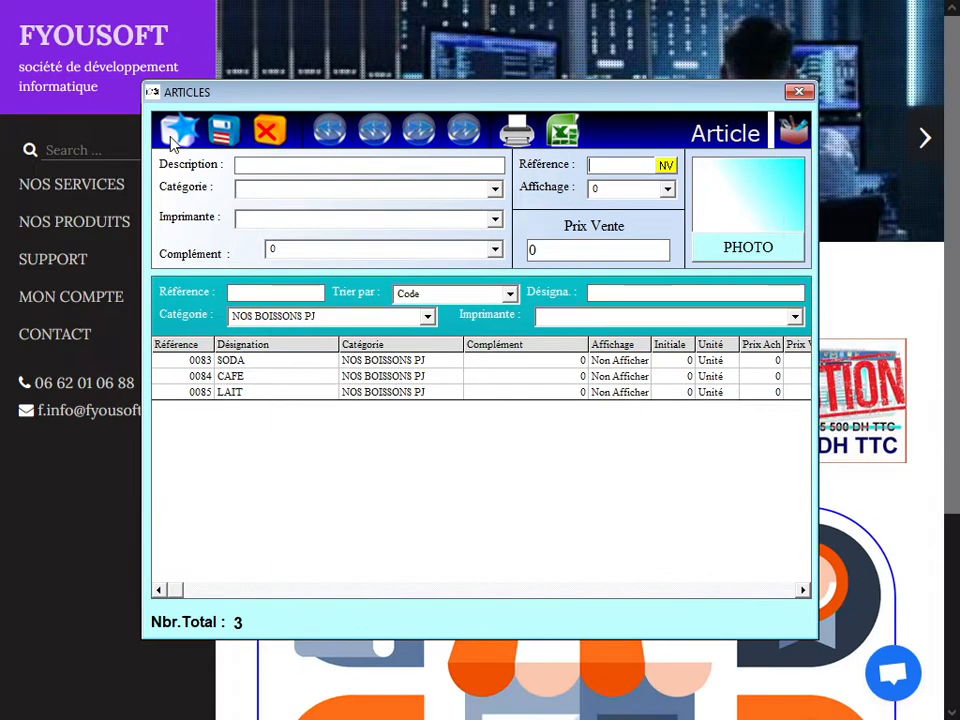
Step: Filter the article list by the category NOS JUS and load the JUS CITRON article
click(176, 131)
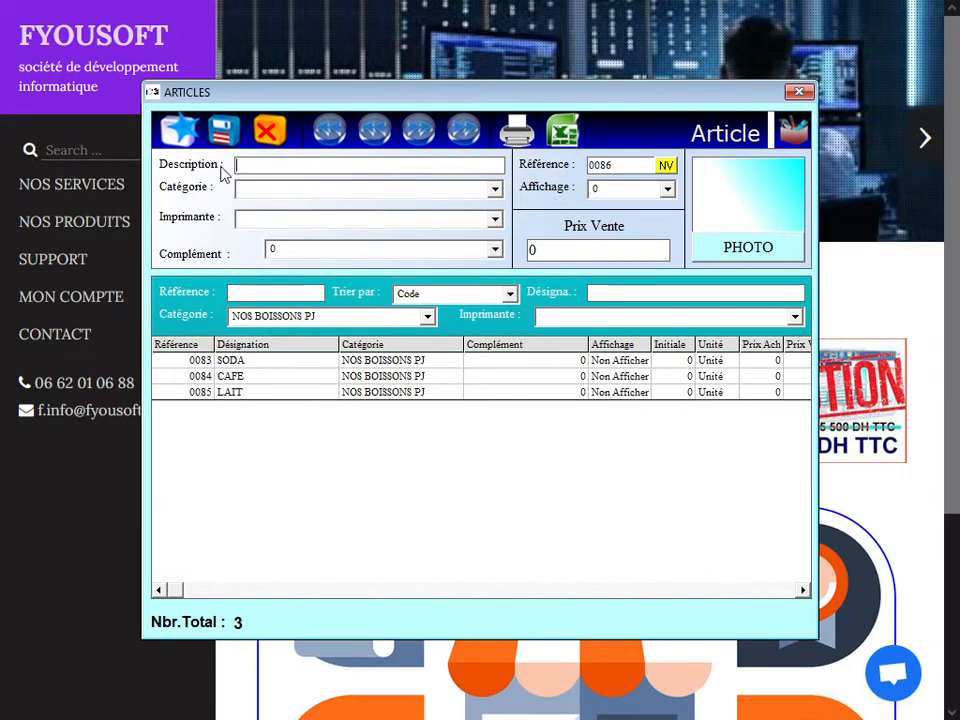
click(427, 316)
scroll(370, 392, down, 3)
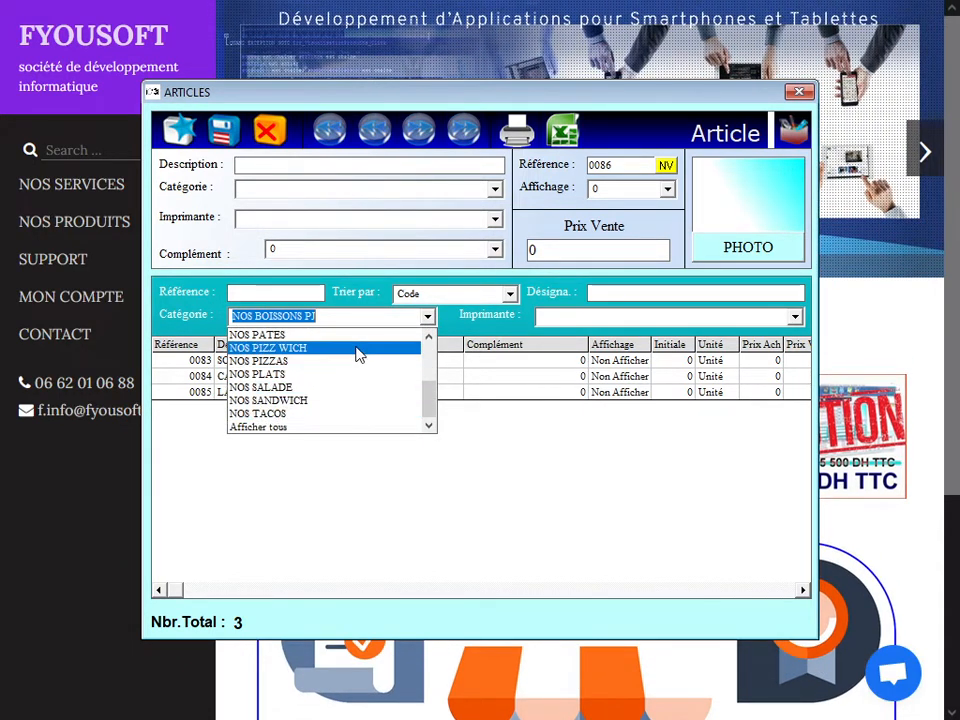
scroll(356, 354, up, 1)
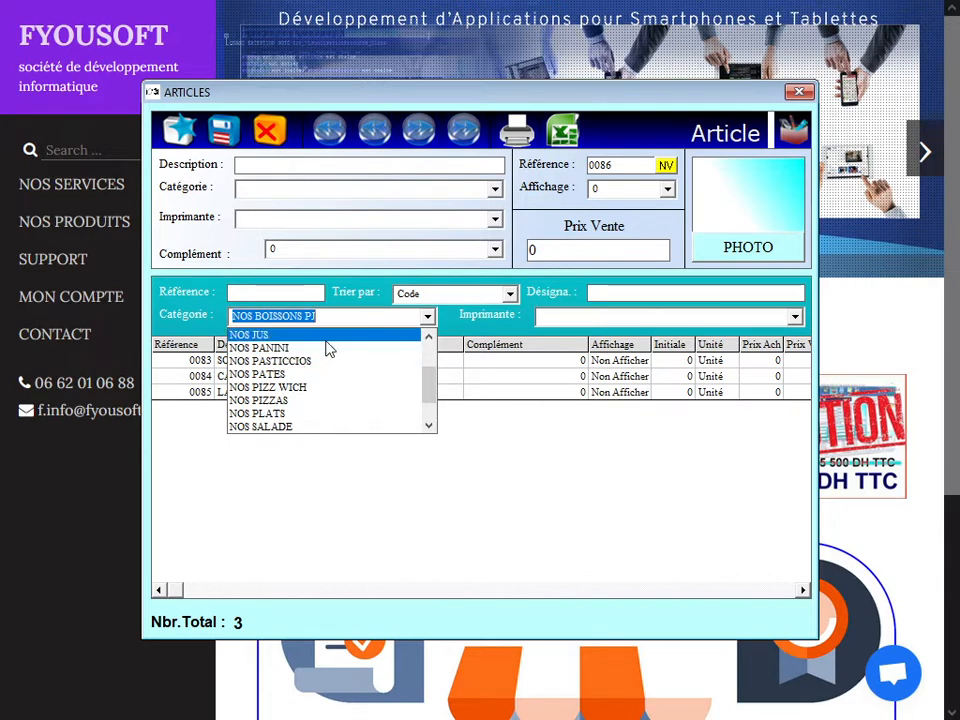
click(326, 335)
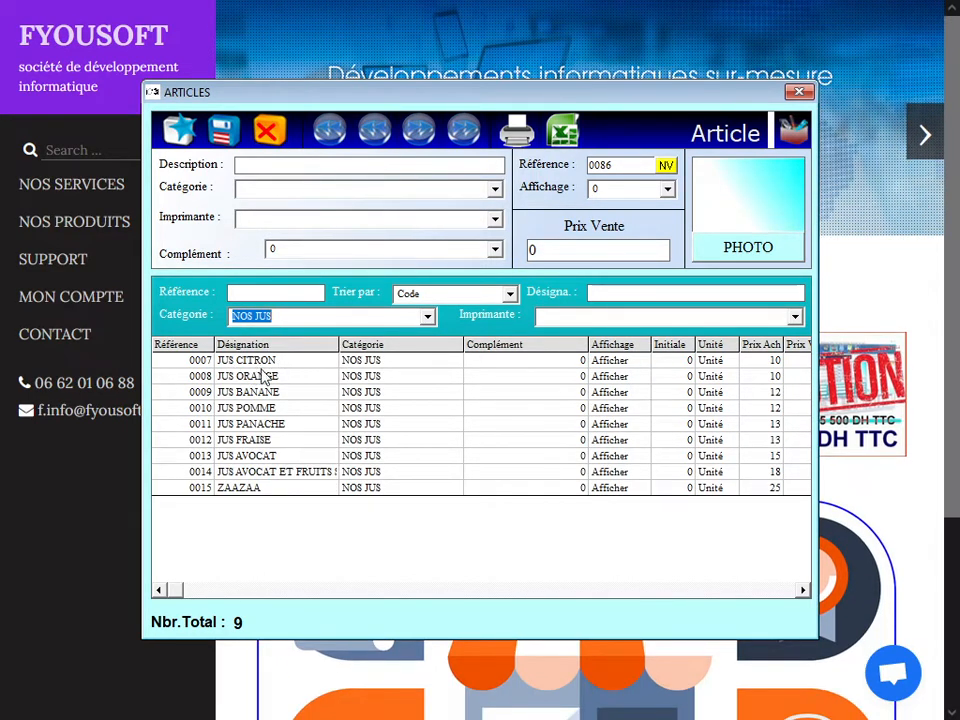
click(262, 363)
double_click(263, 364)
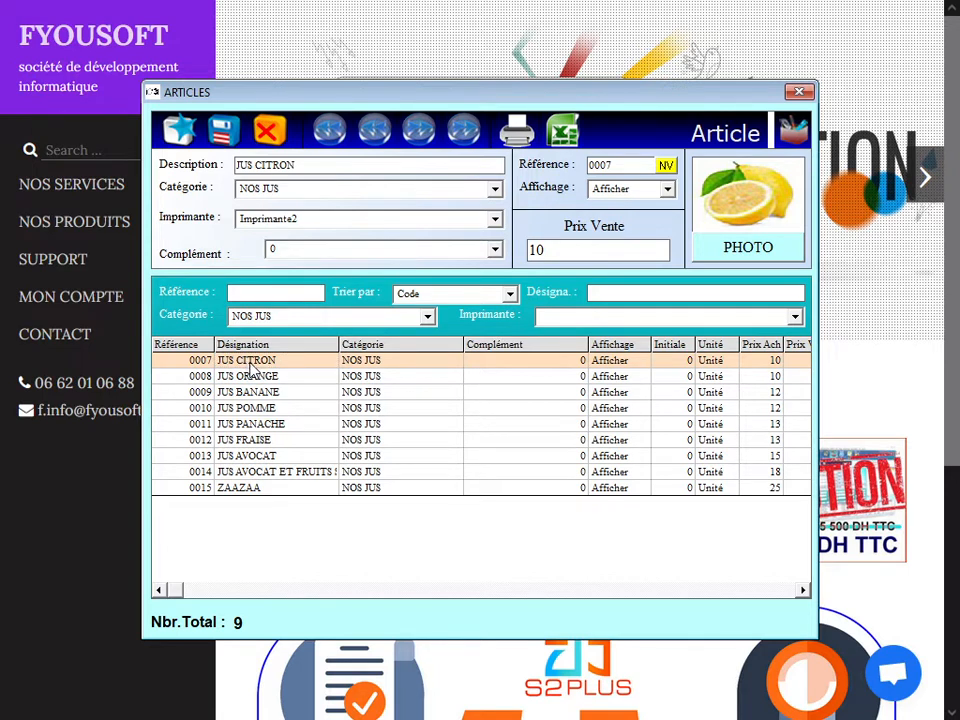
Step: Set the JUS CITRON article's complement to NOS BOISSONS PJ, save the modification and close the article management
click(494, 250)
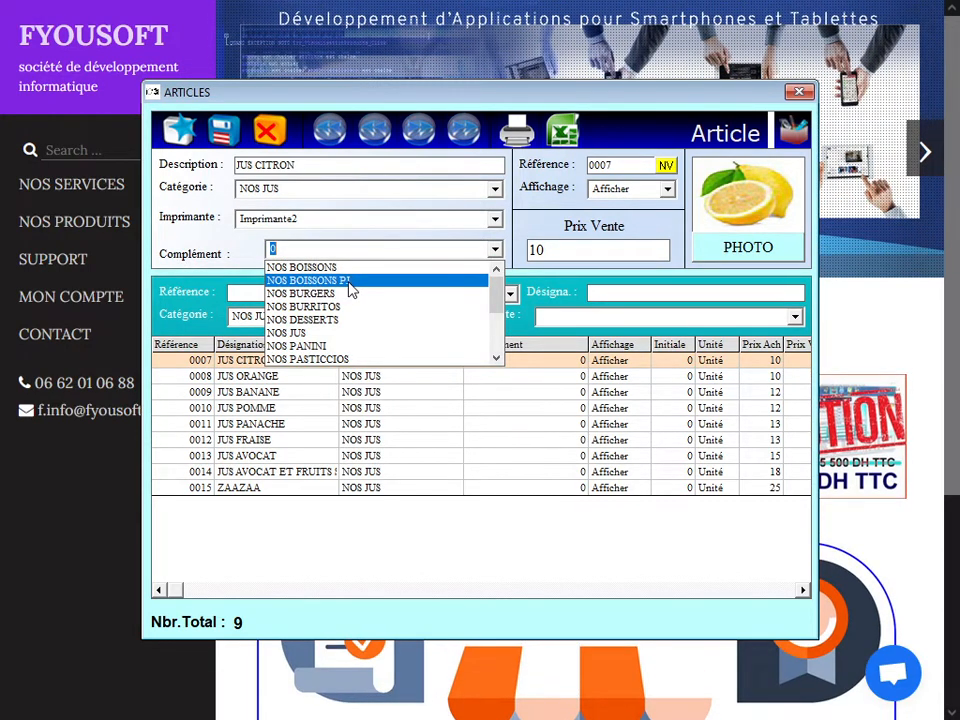
click(353, 282)
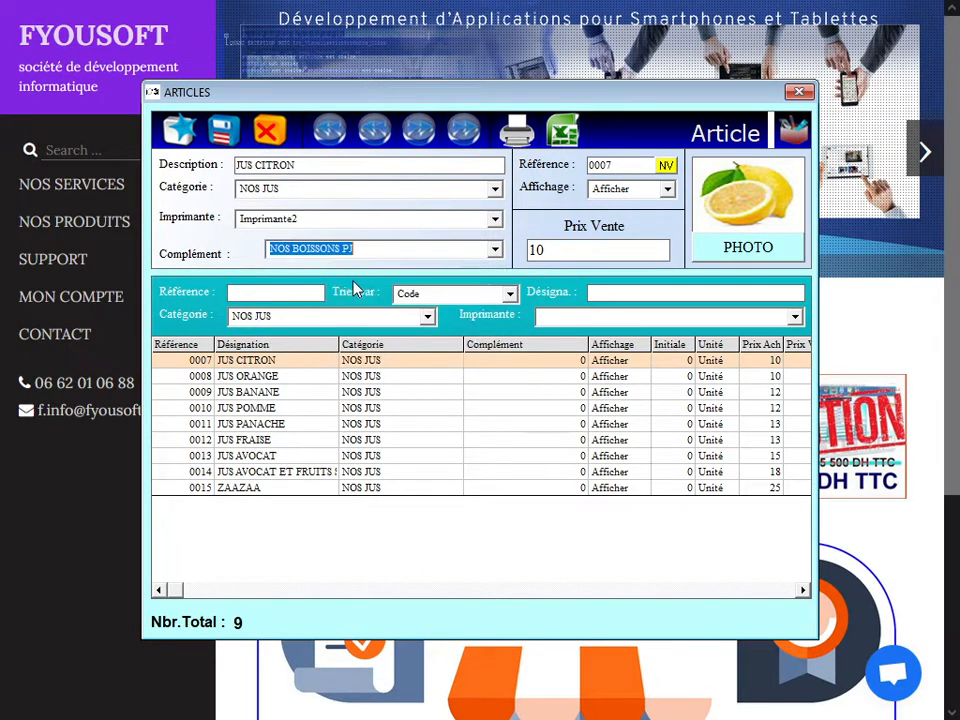
click(234, 138)
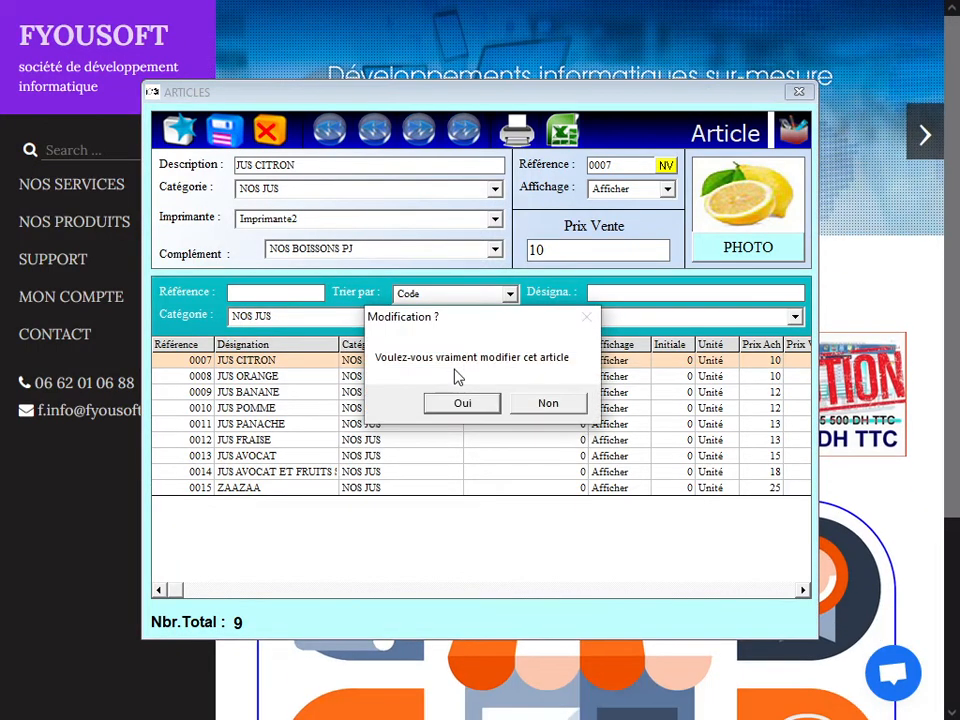
click(461, 403)
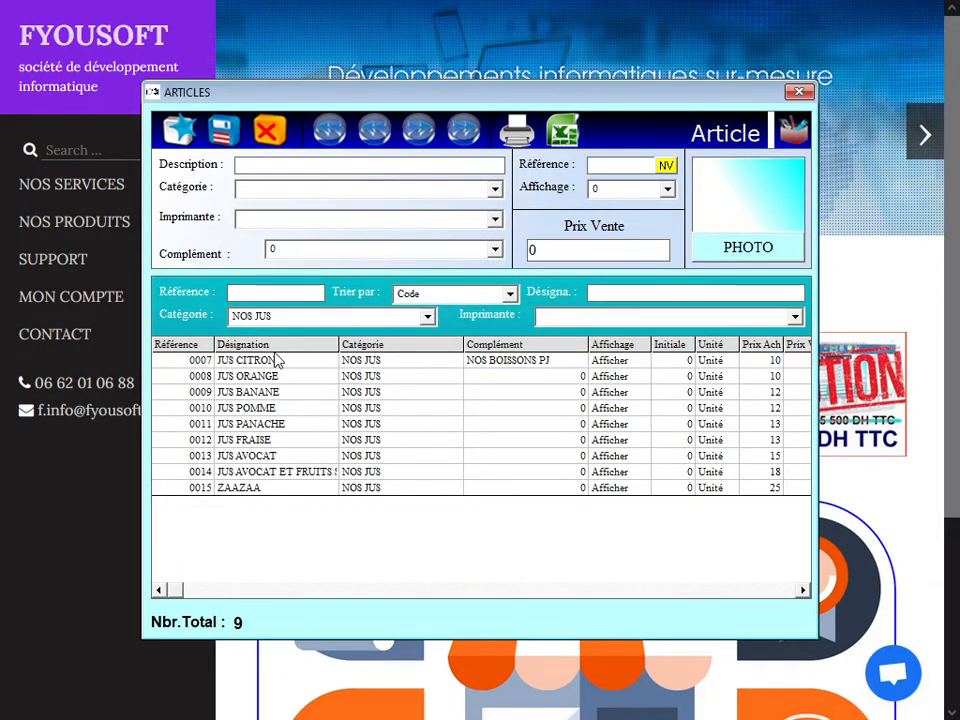
click(800, 93)
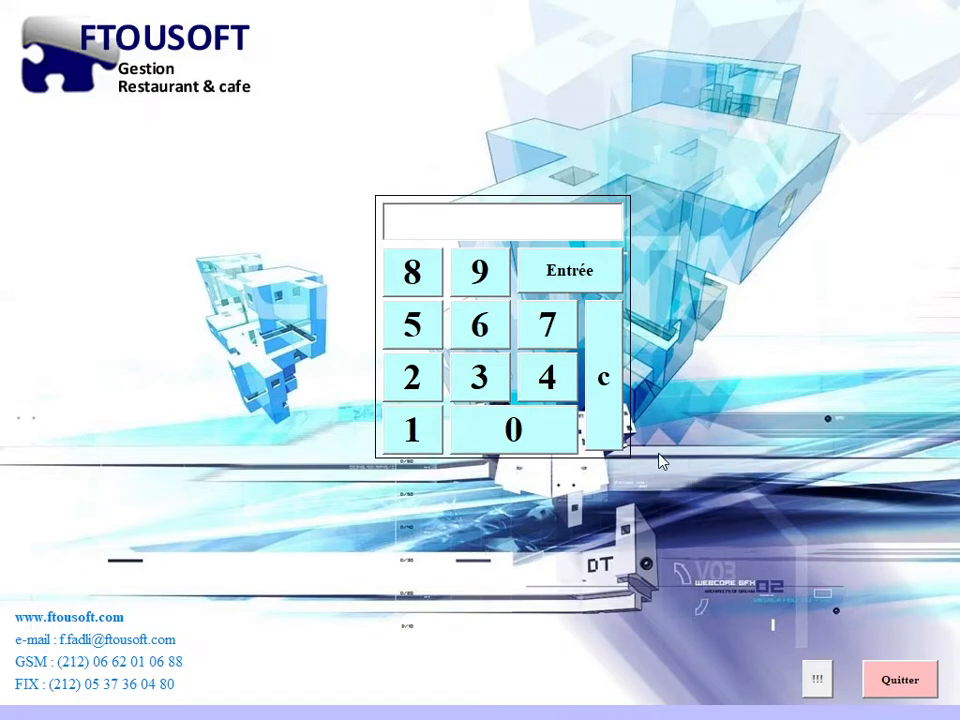
Step: Log in with the numeric access code and open the order menu from the table plan
click(409, 381)
click(463, 422)
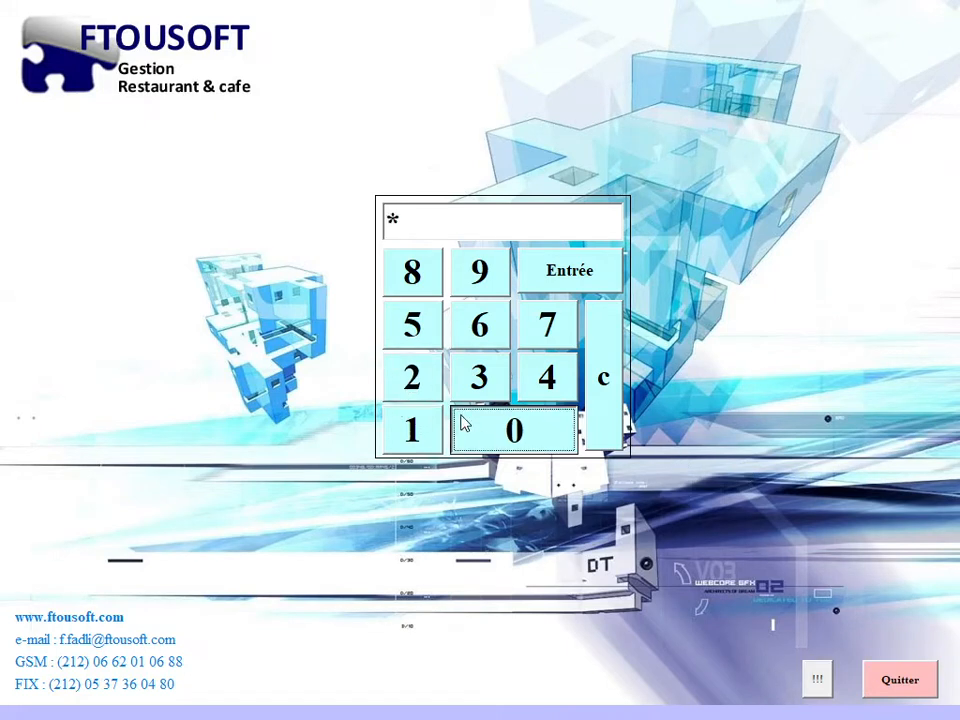
click(411, 385)
click(414, 440)
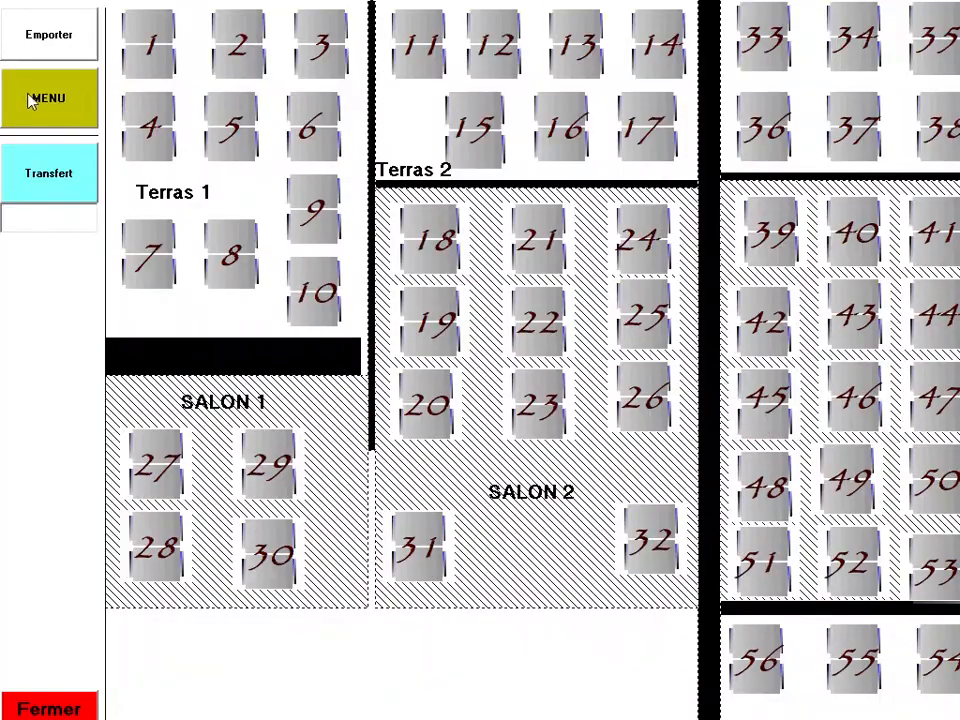
click(30, 98)
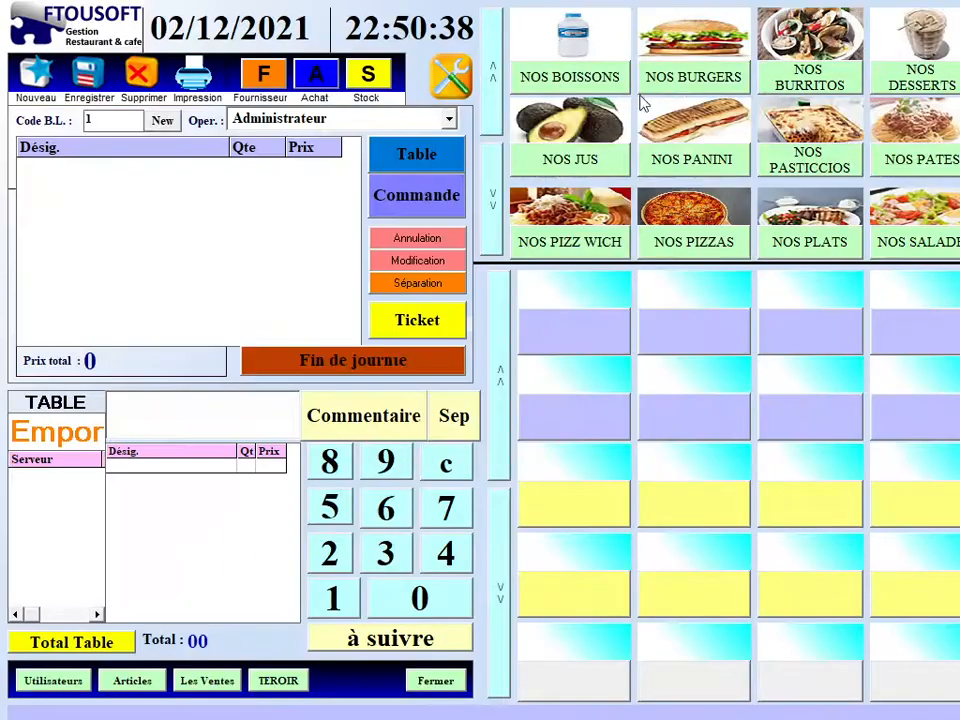
Step: Add JUS CITRON from the NOS JUS category to the order and choose CAFE as its complement
click(498, 238)
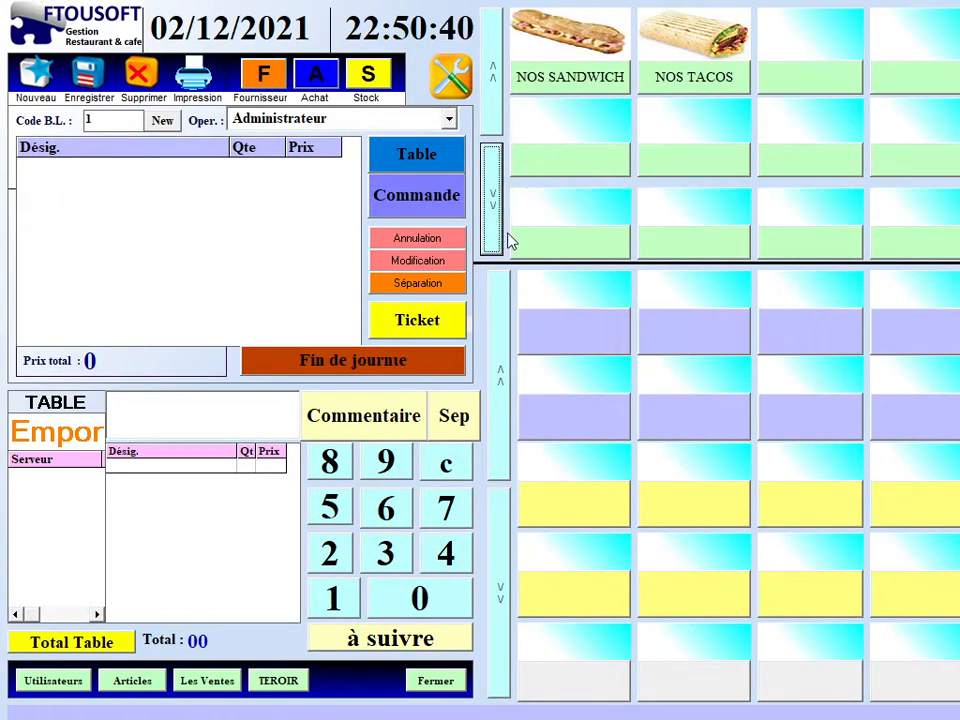
click(491, 120)
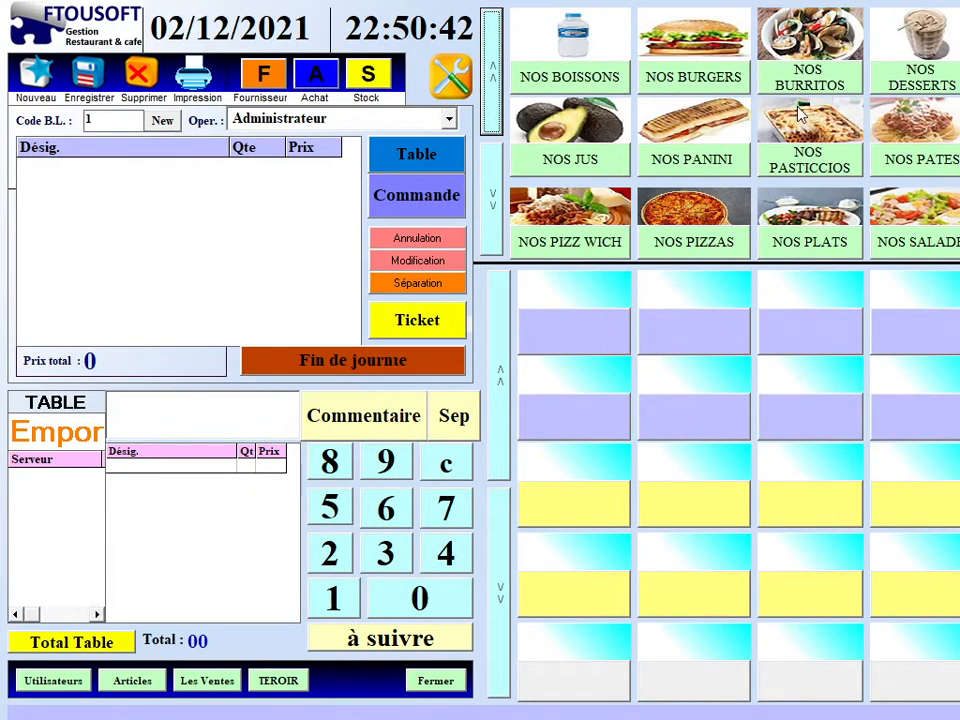
click(612, 165)
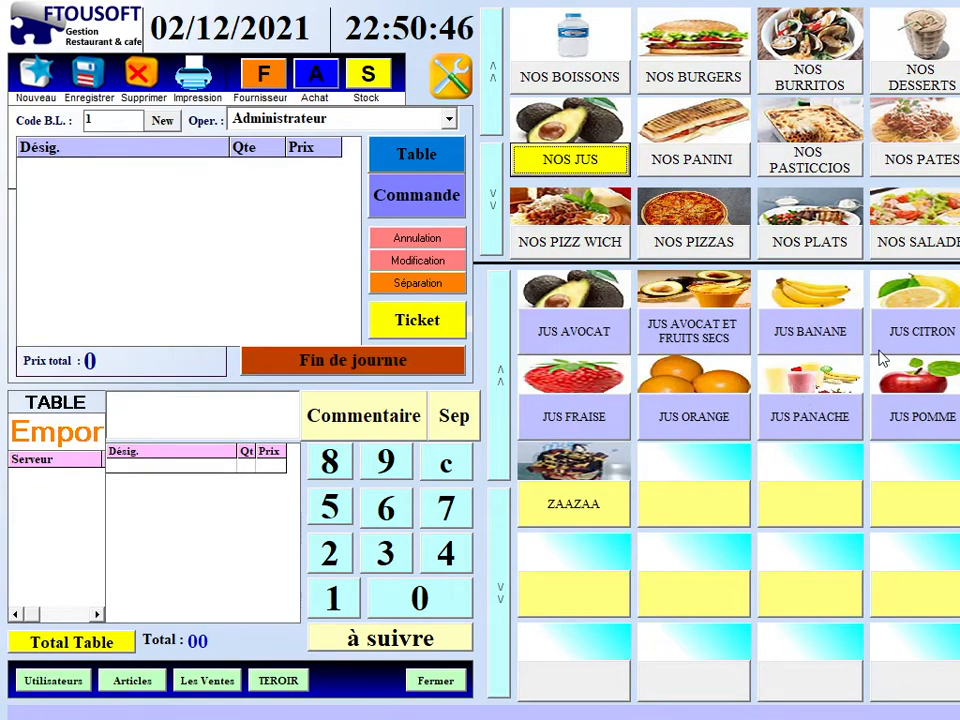
click(915, 340)
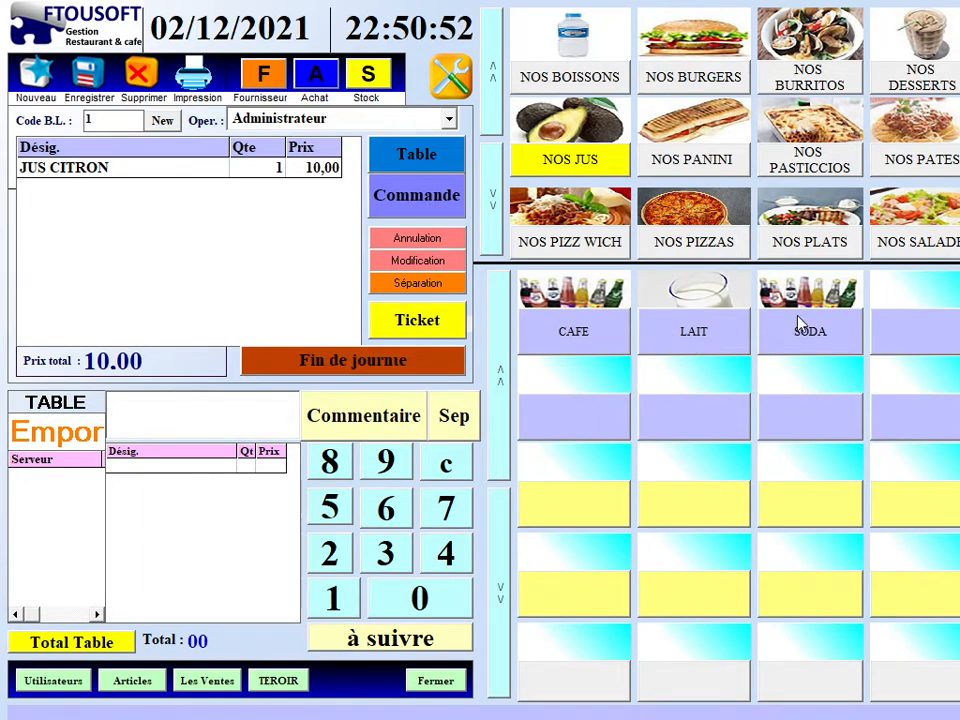
click(572, 337)
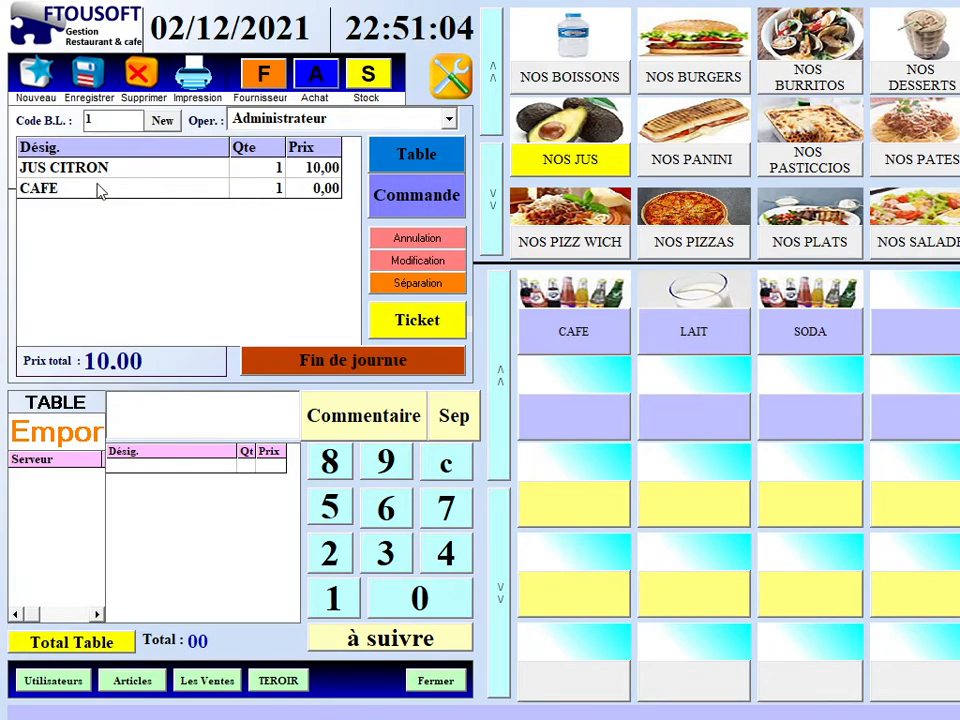
Step: Reopen the article management with the administrator code and filter the article list by the category NOS BOISSONS PJ
click(133, 681)
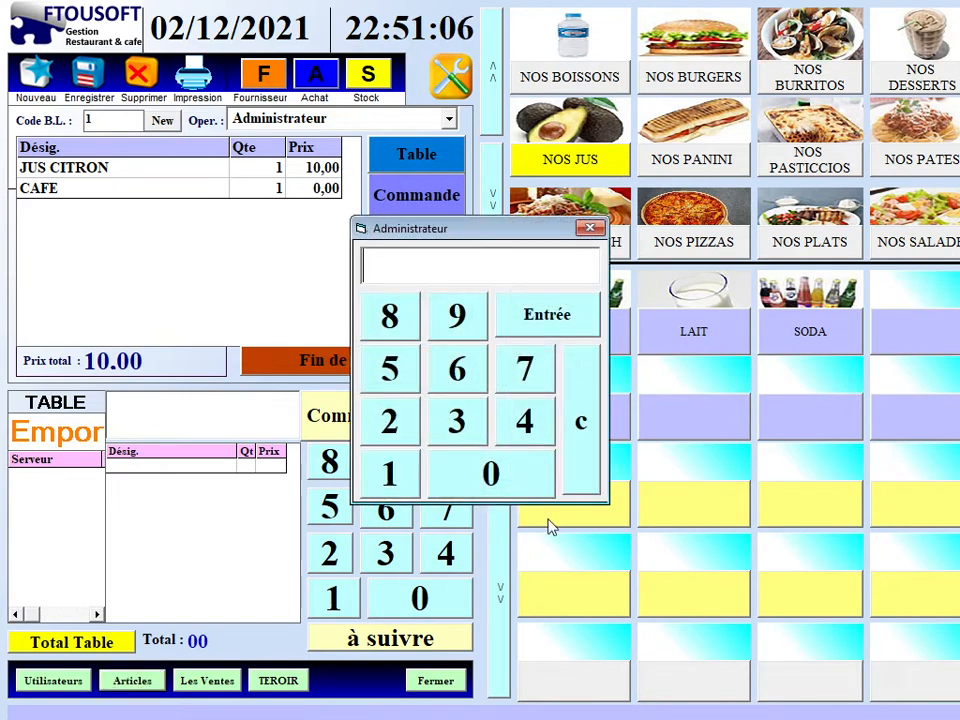
click(450, 459)
click(445, 462)
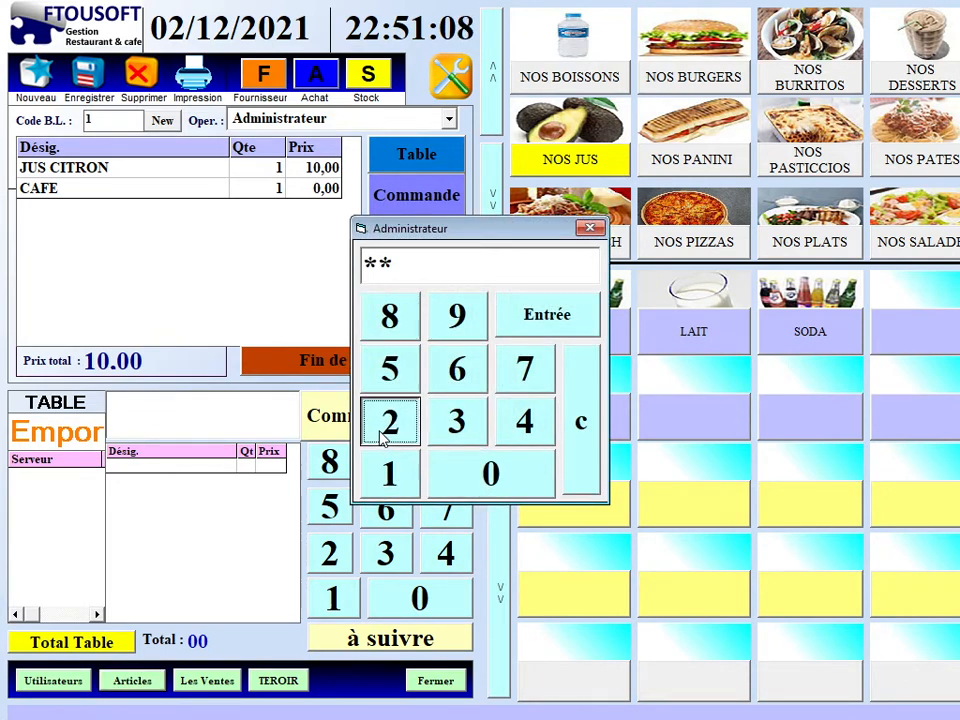
click(381, 437)
click(389, 474)
click(564, 317)
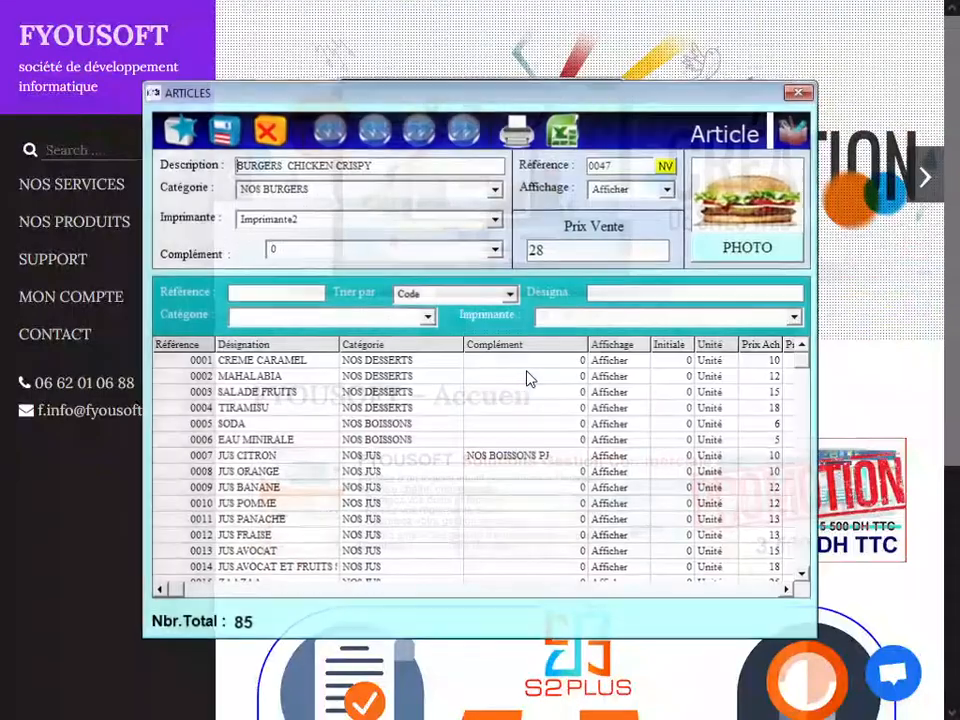
click(427, 318)
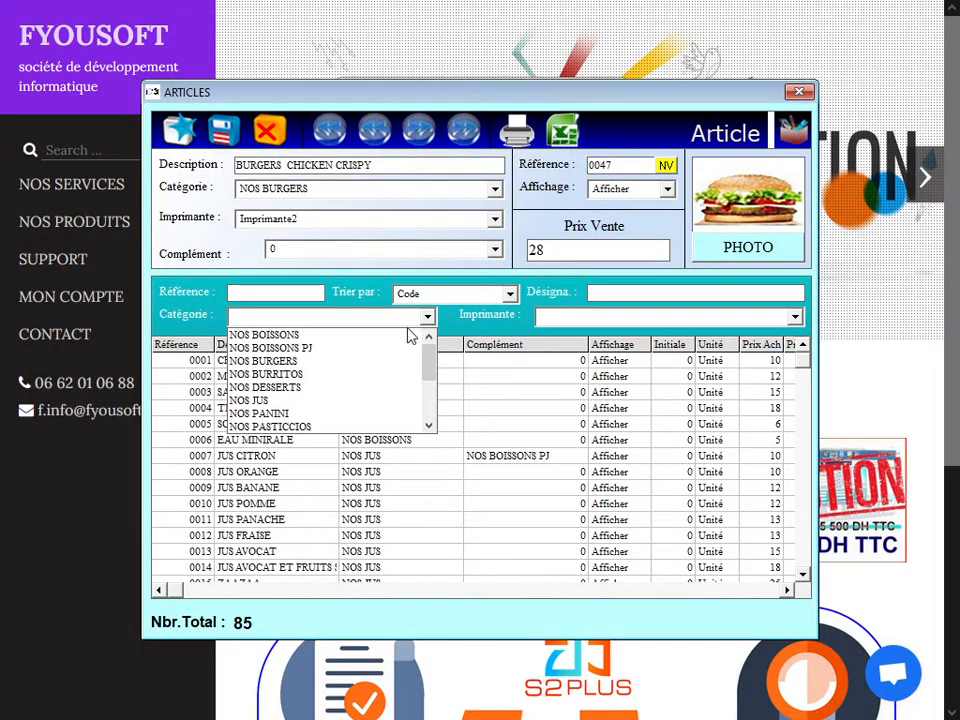
click(330, 347)
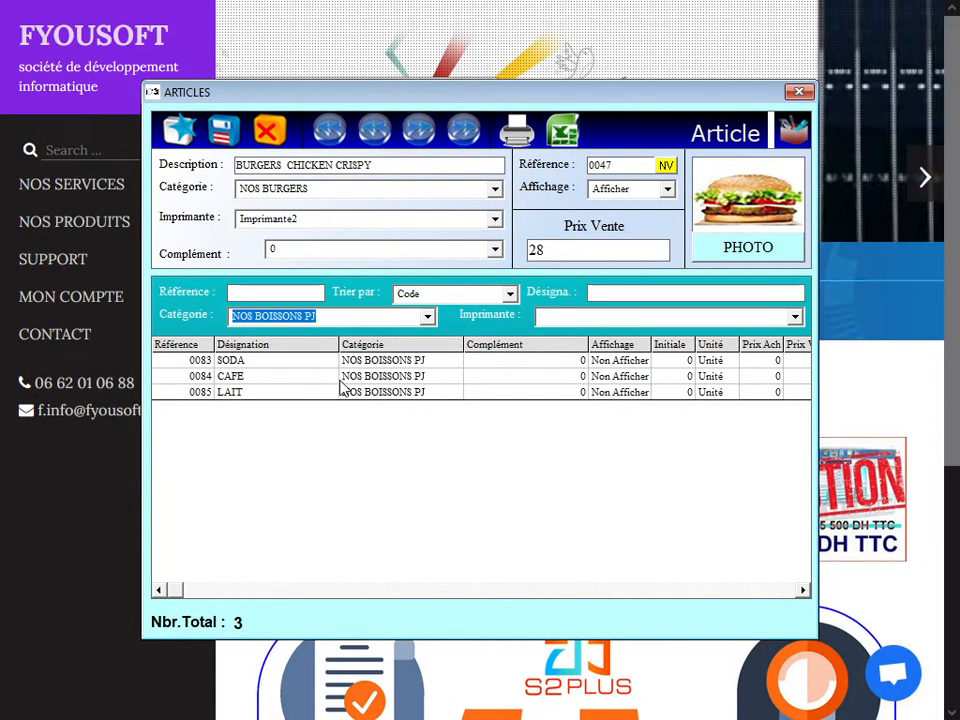